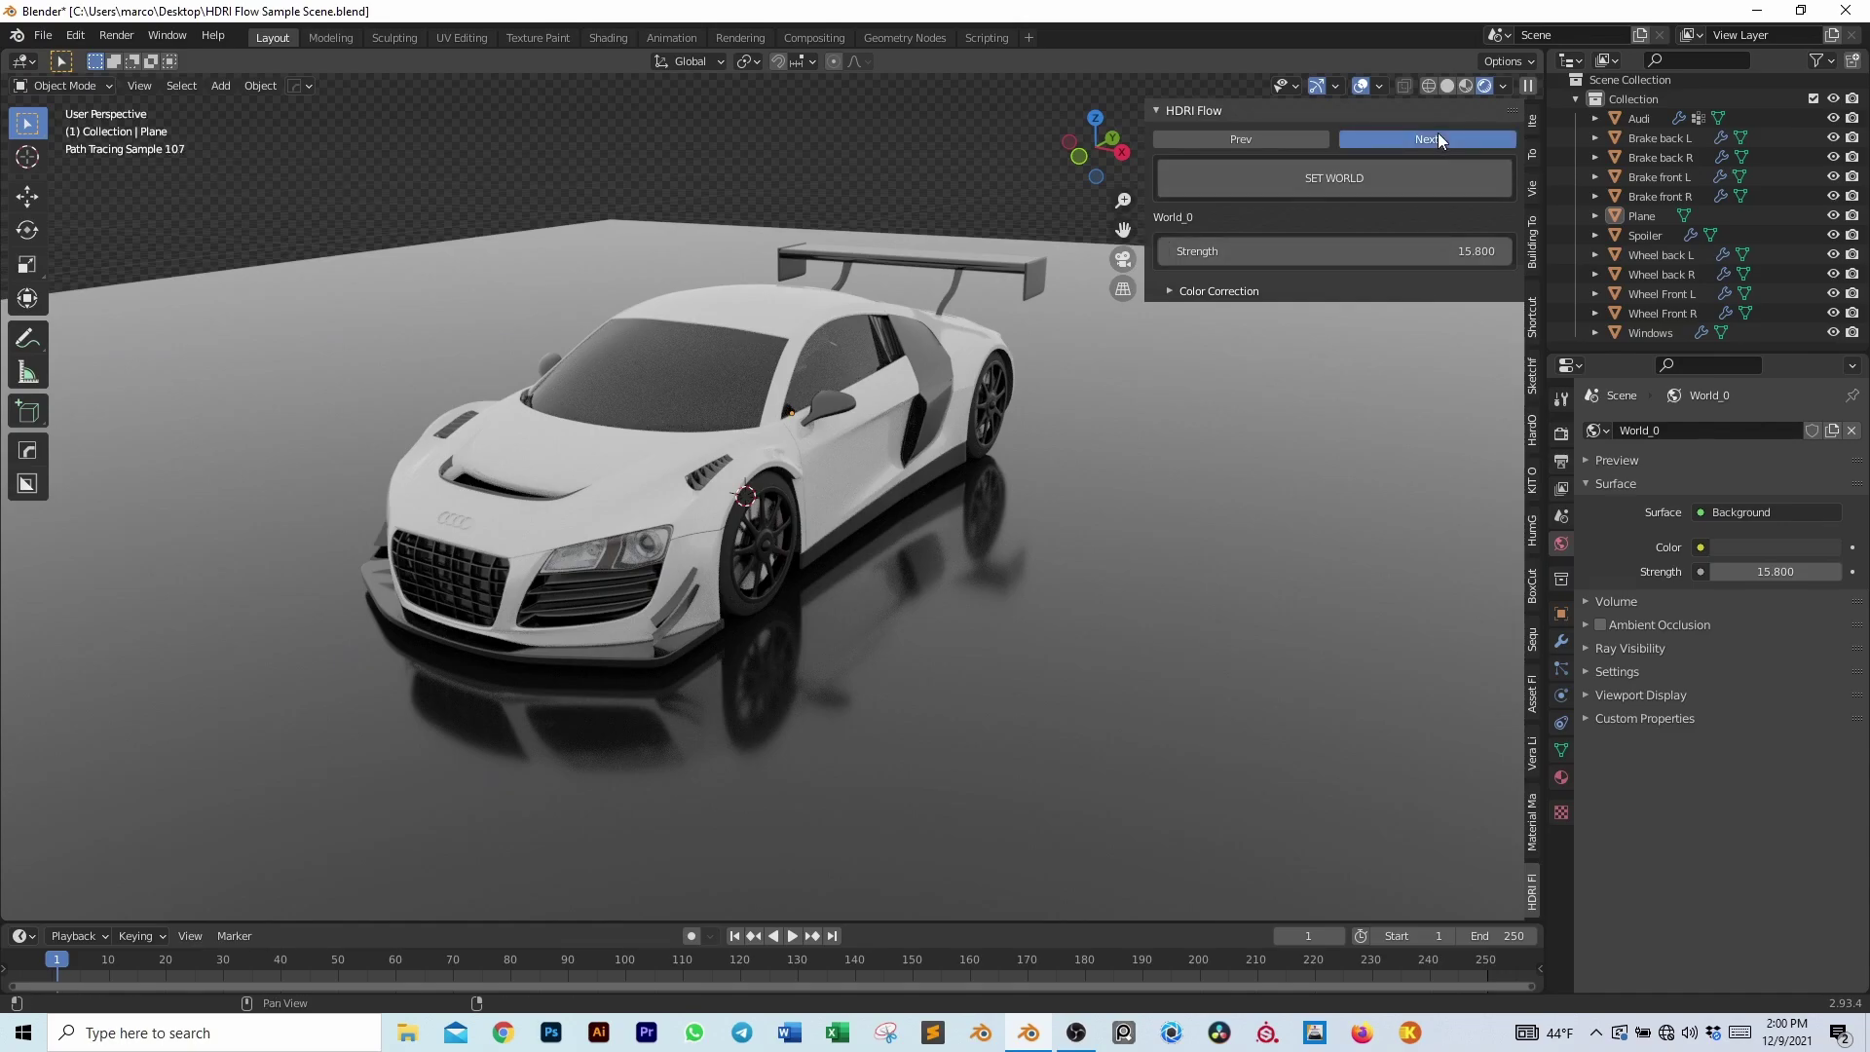
Apply successive HDRI Flow worlds to the car scene, from World_1 through World_2 and World_3 up to World_12.
click(1428, 173)
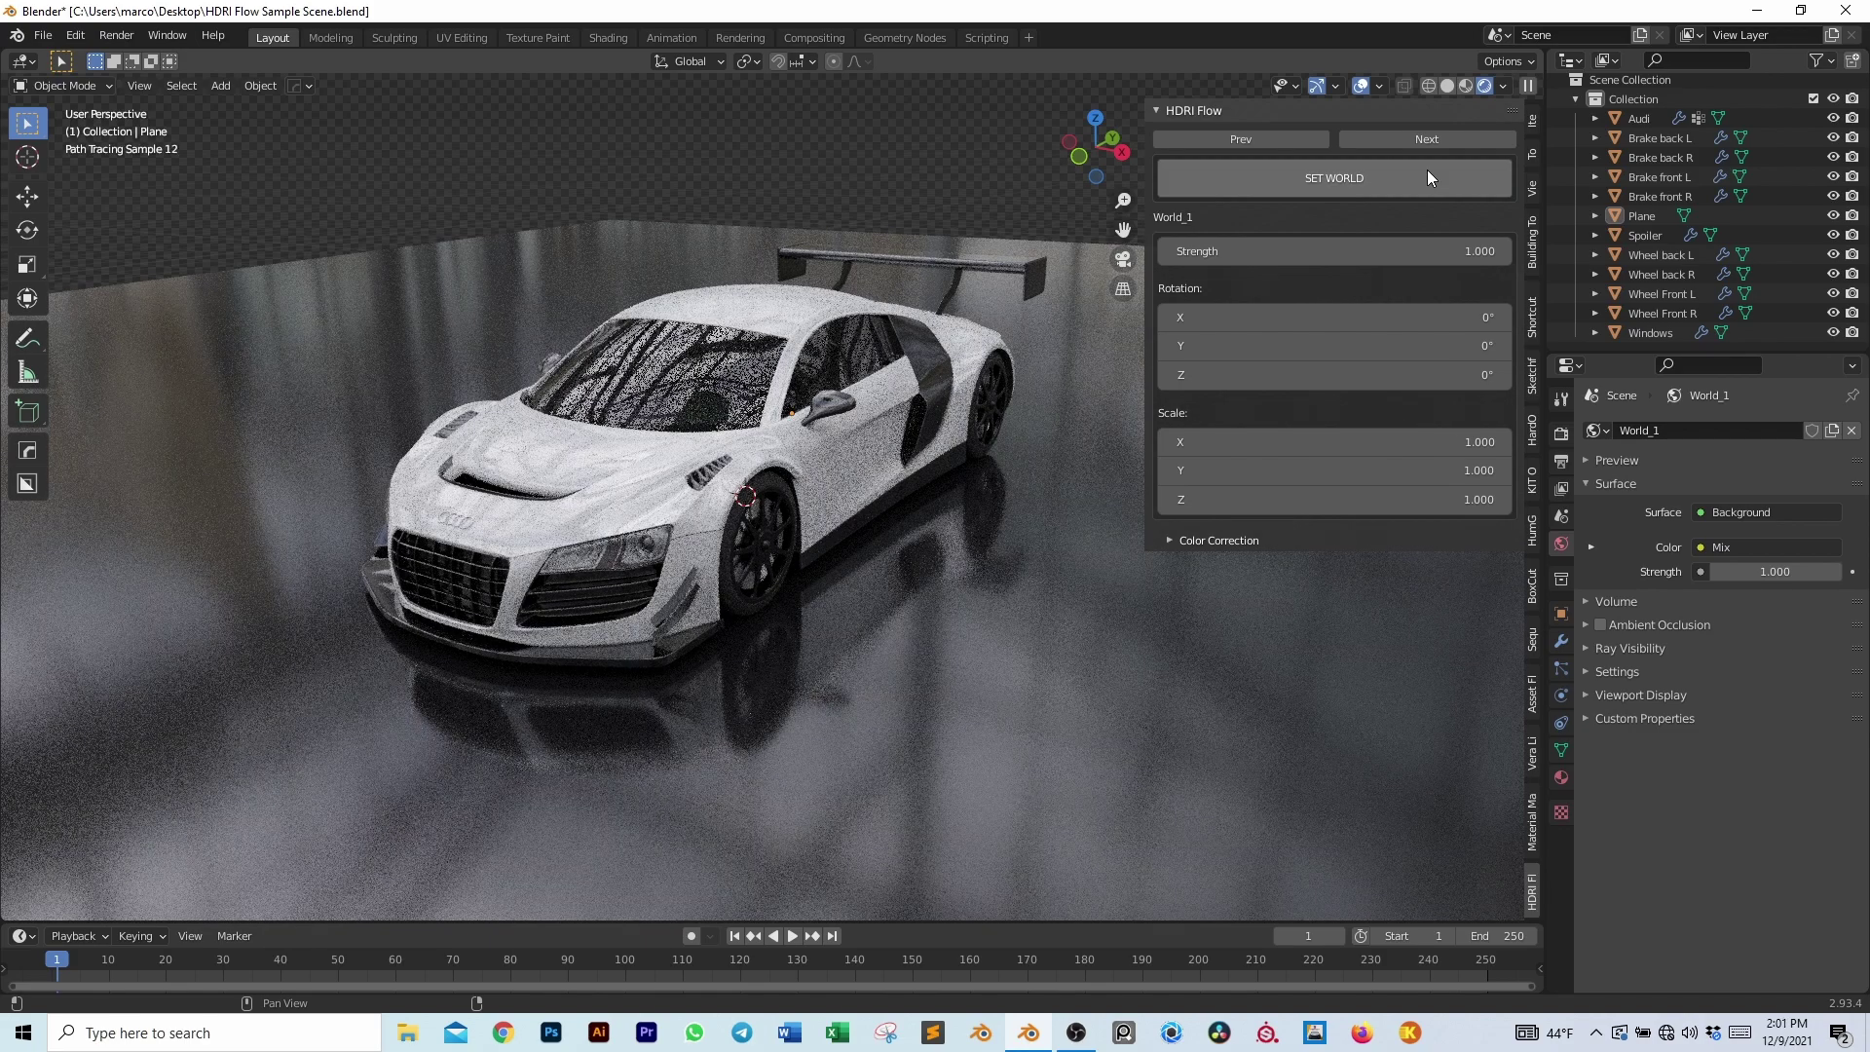
click(1429, 174)
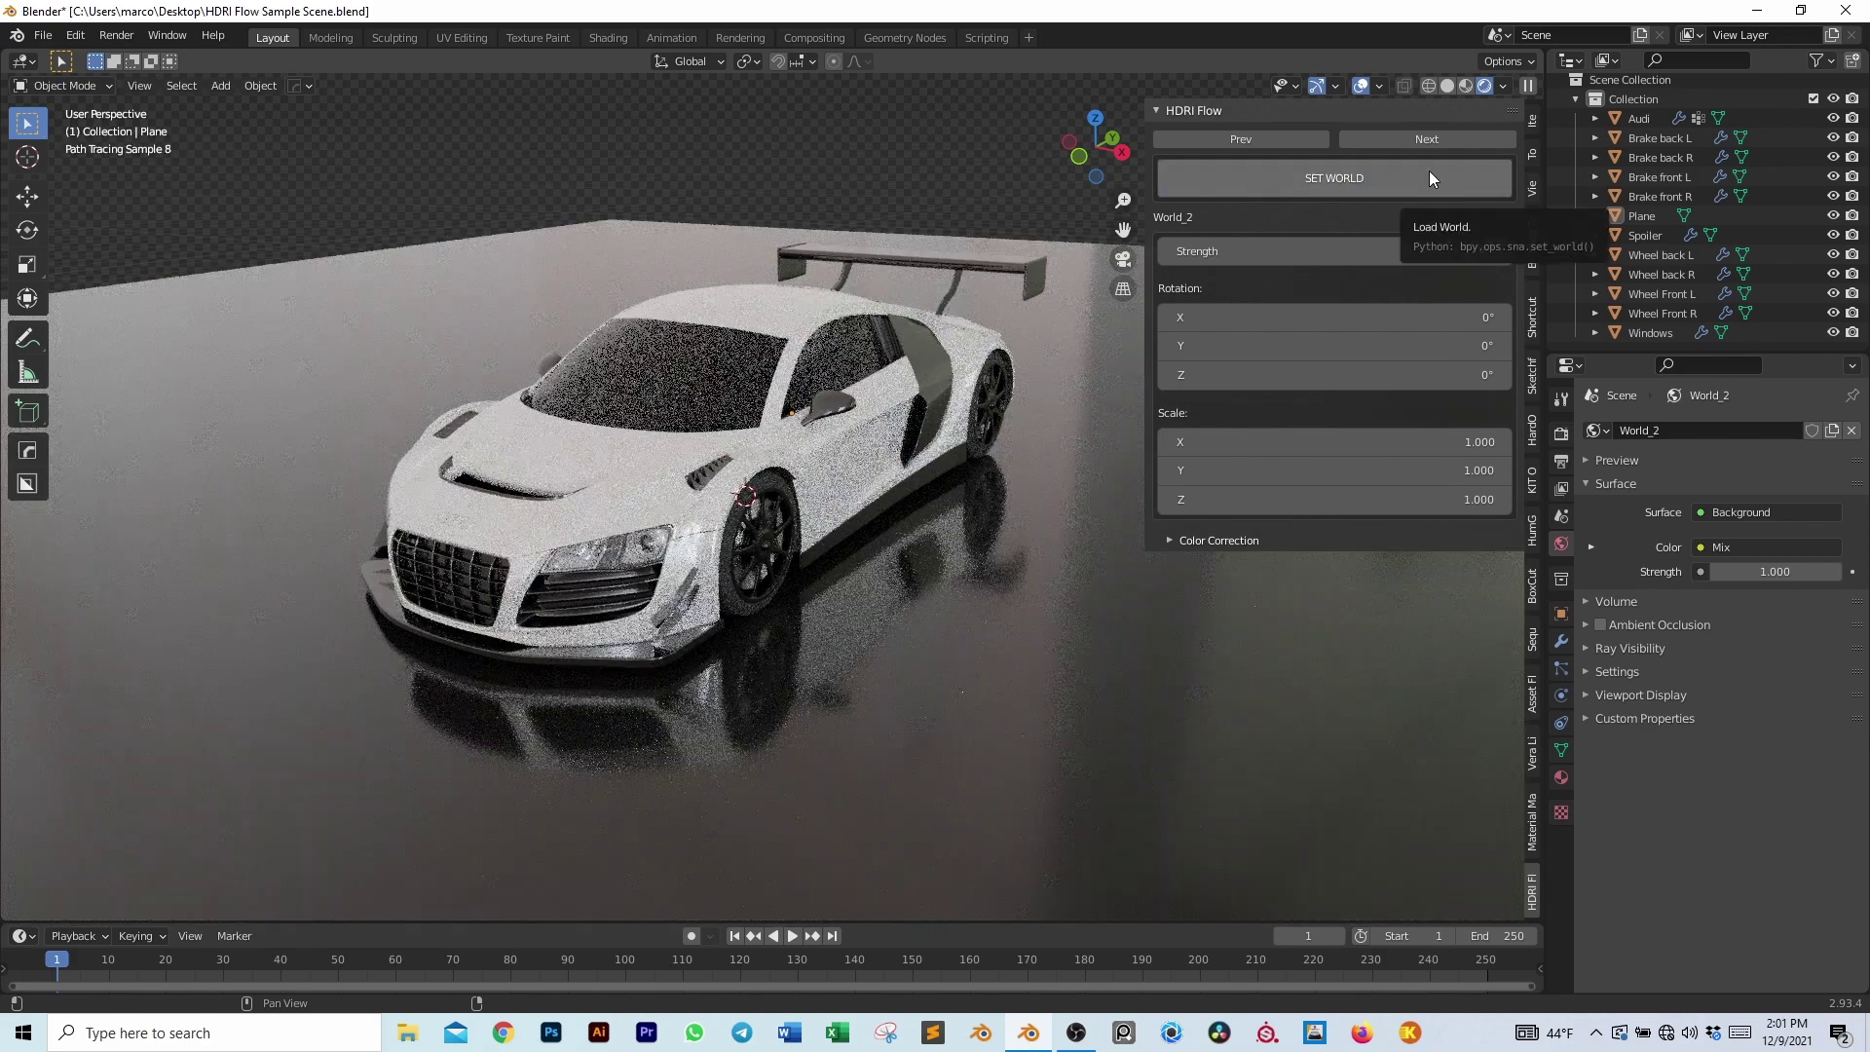
click(1430, 179)
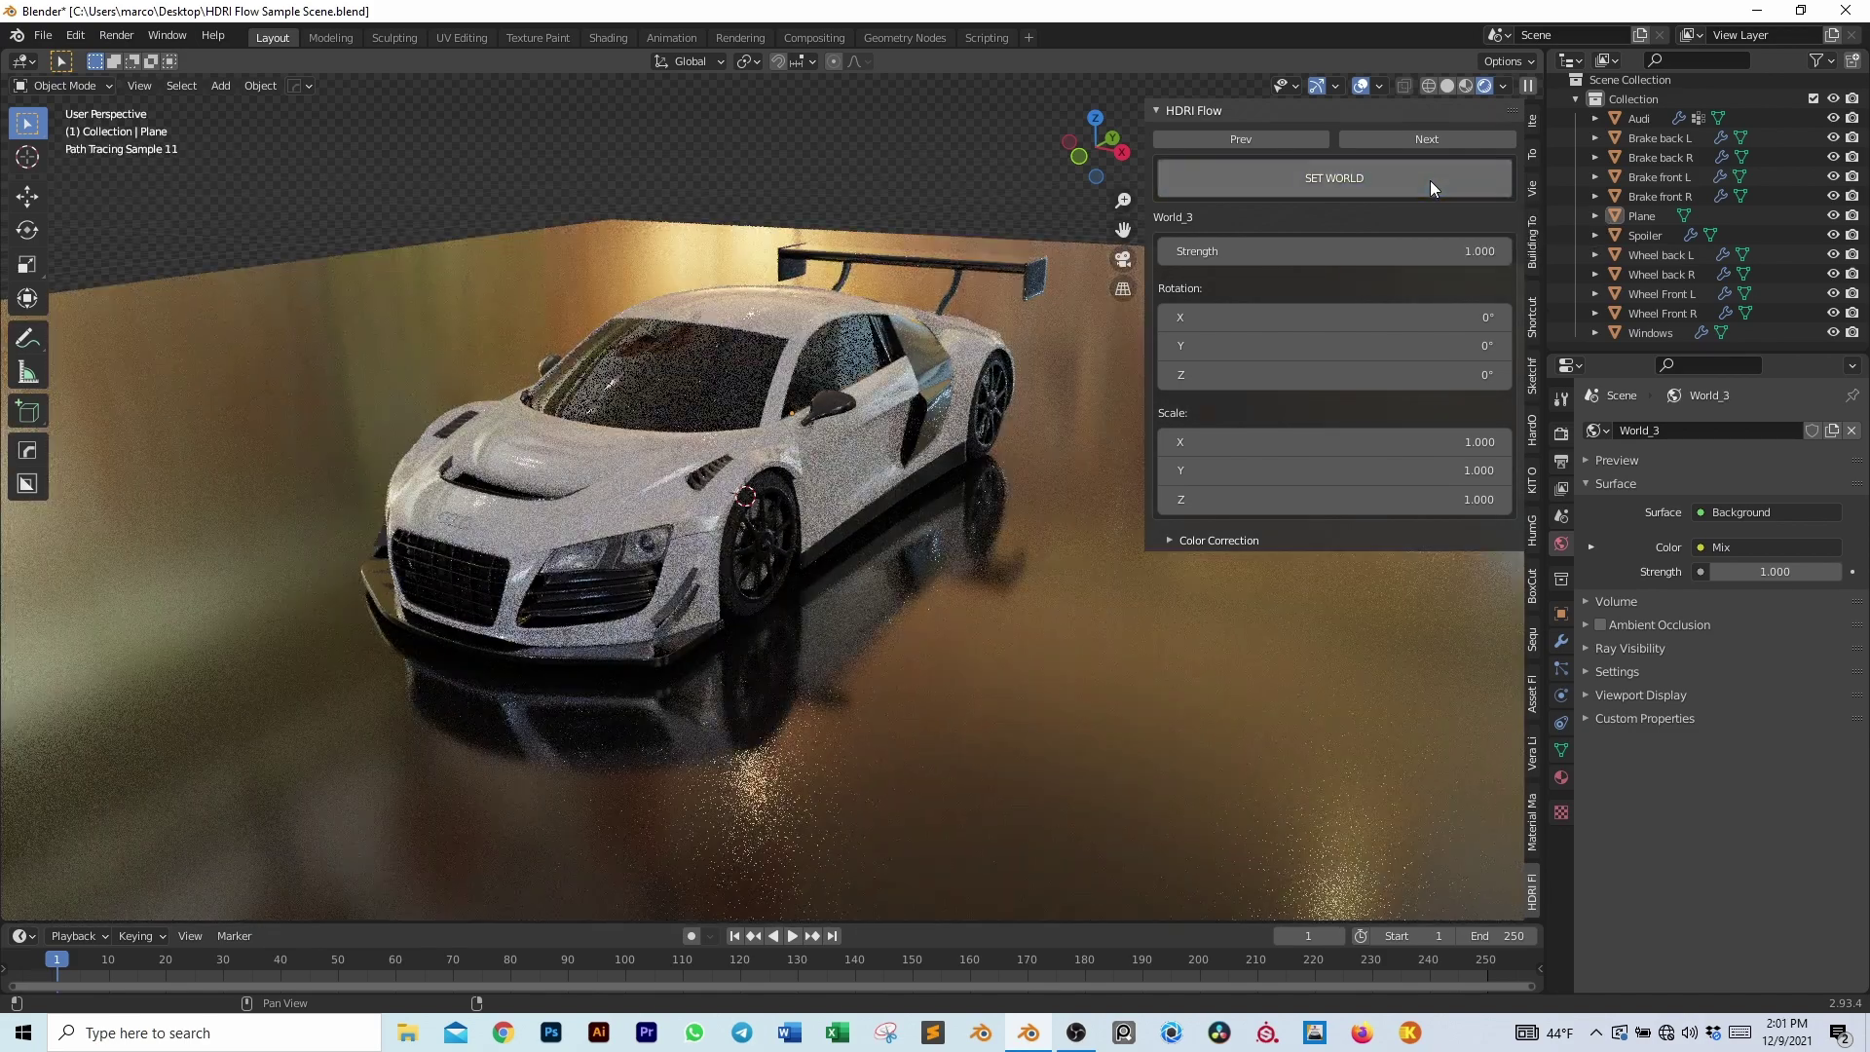
click(1430, 179)
click(1422, 172)
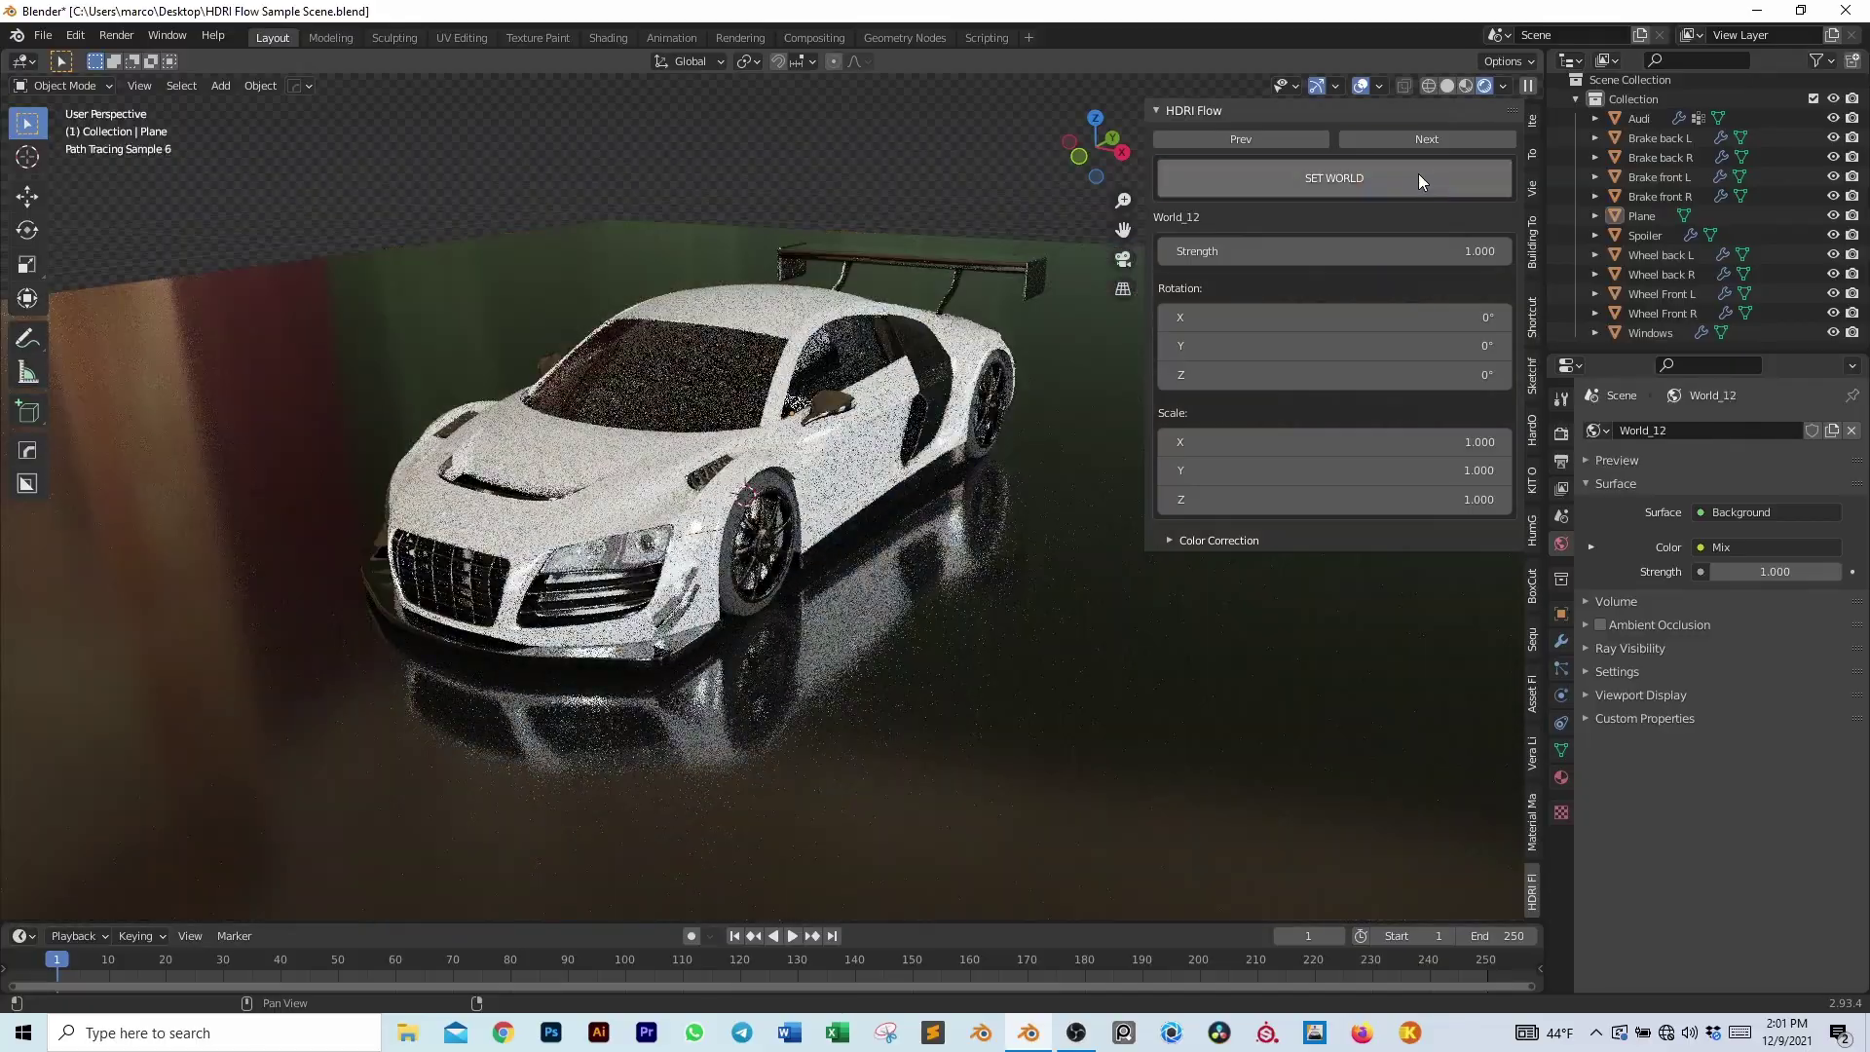
click(1418, 173)
click(1396, 172)
click(1397, 171)
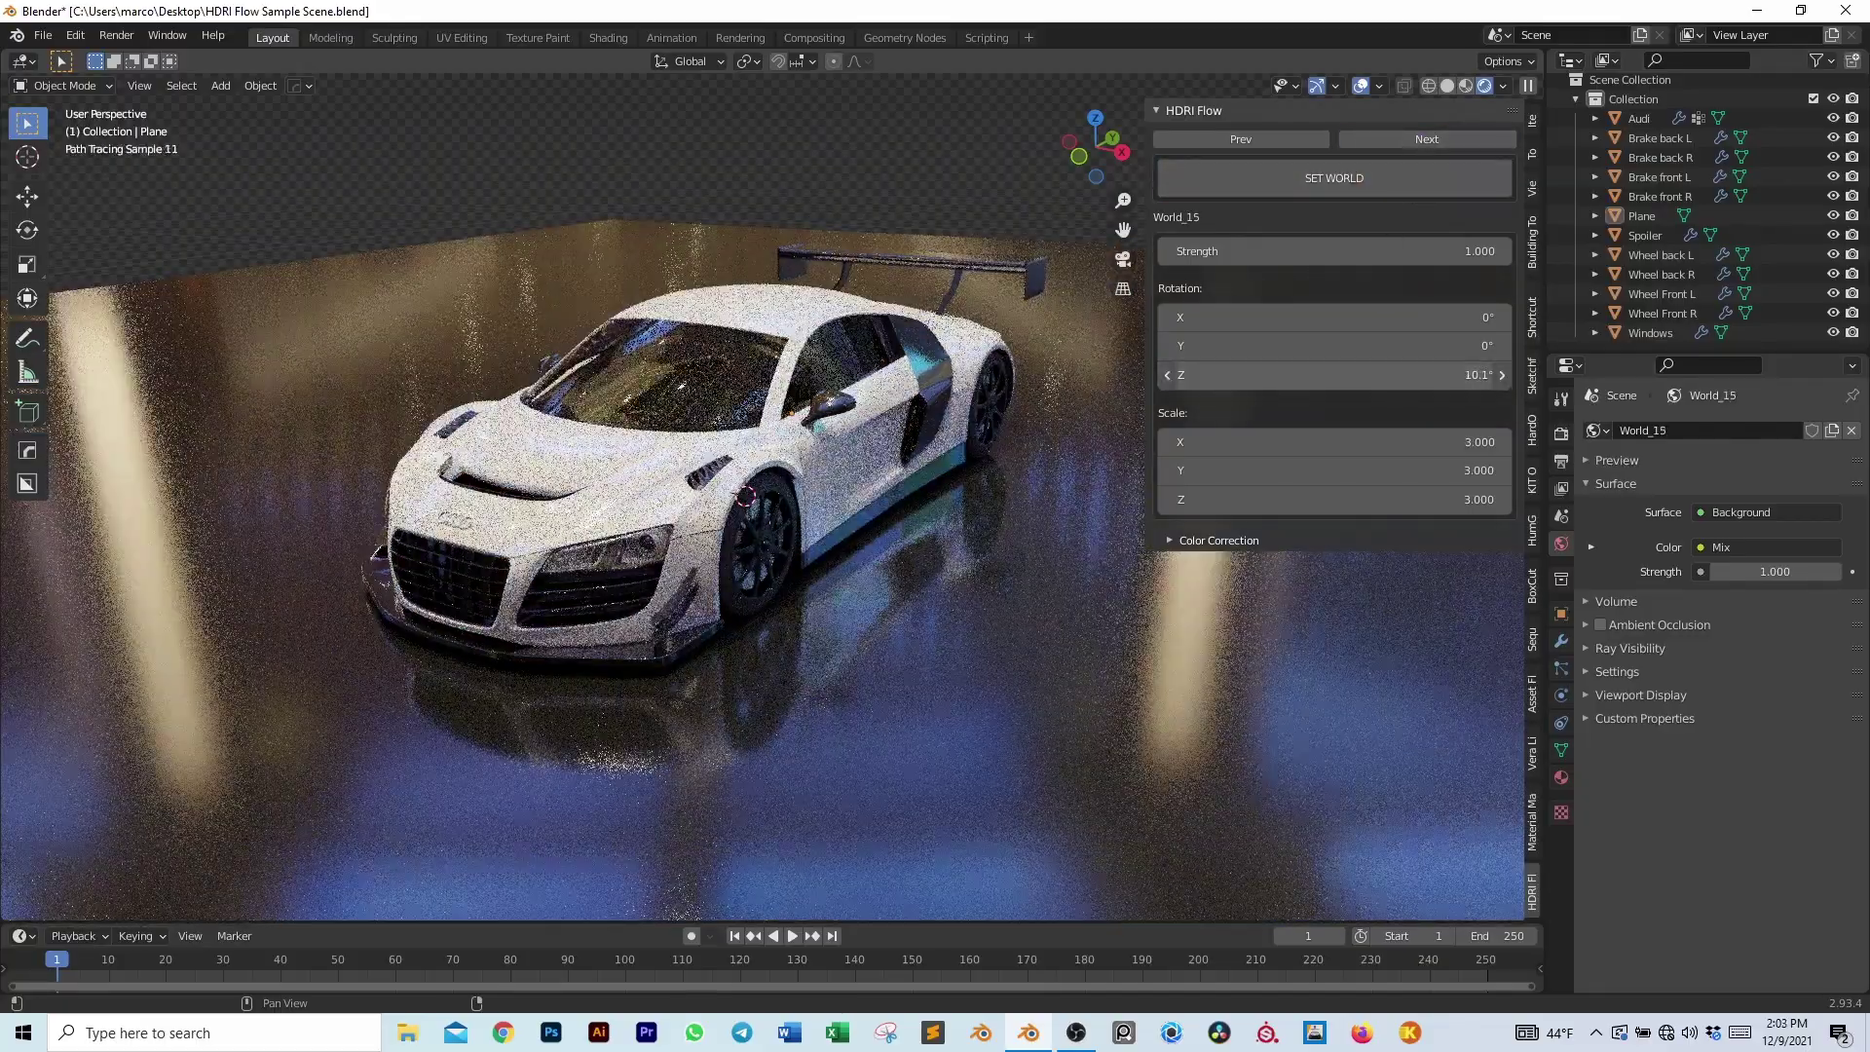
Set World_15's strength to 2.120 and blend a blue mix colour into it at a factor of about 0.295.
key(ctrl+z)
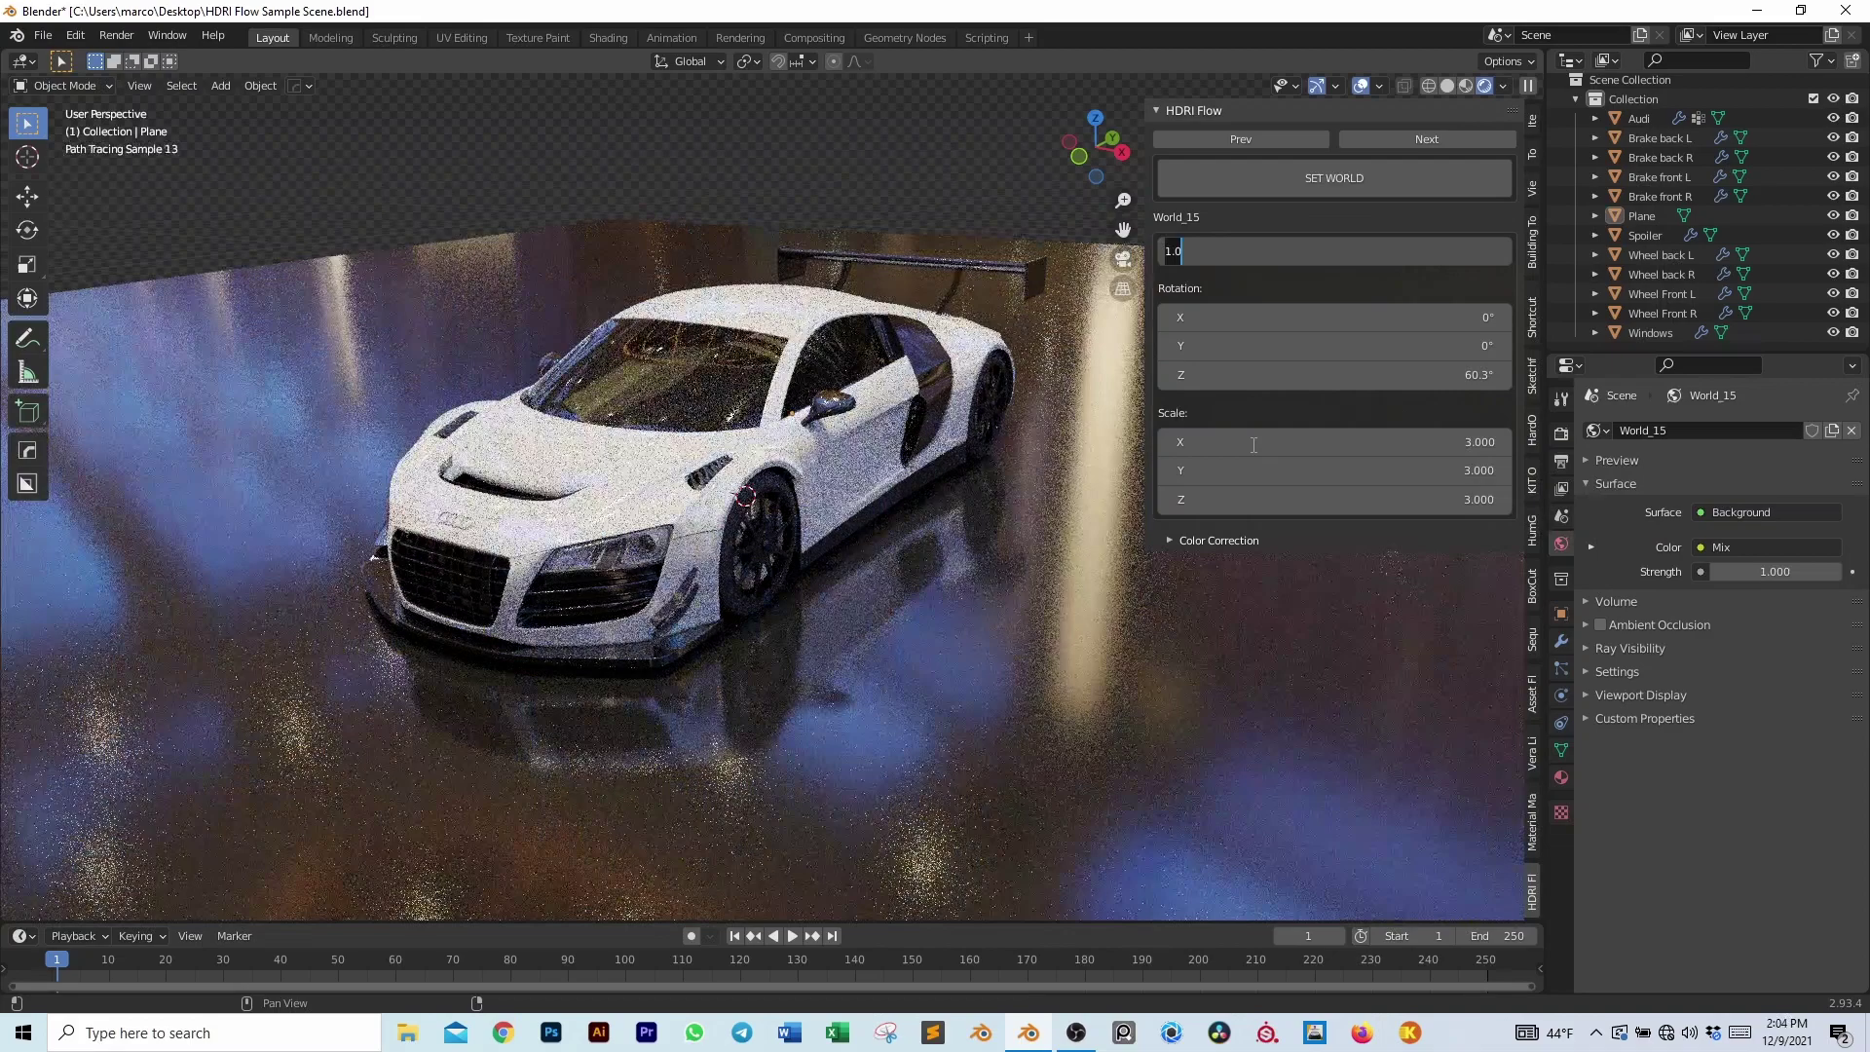
drag(1321, 251, 1321, 251)
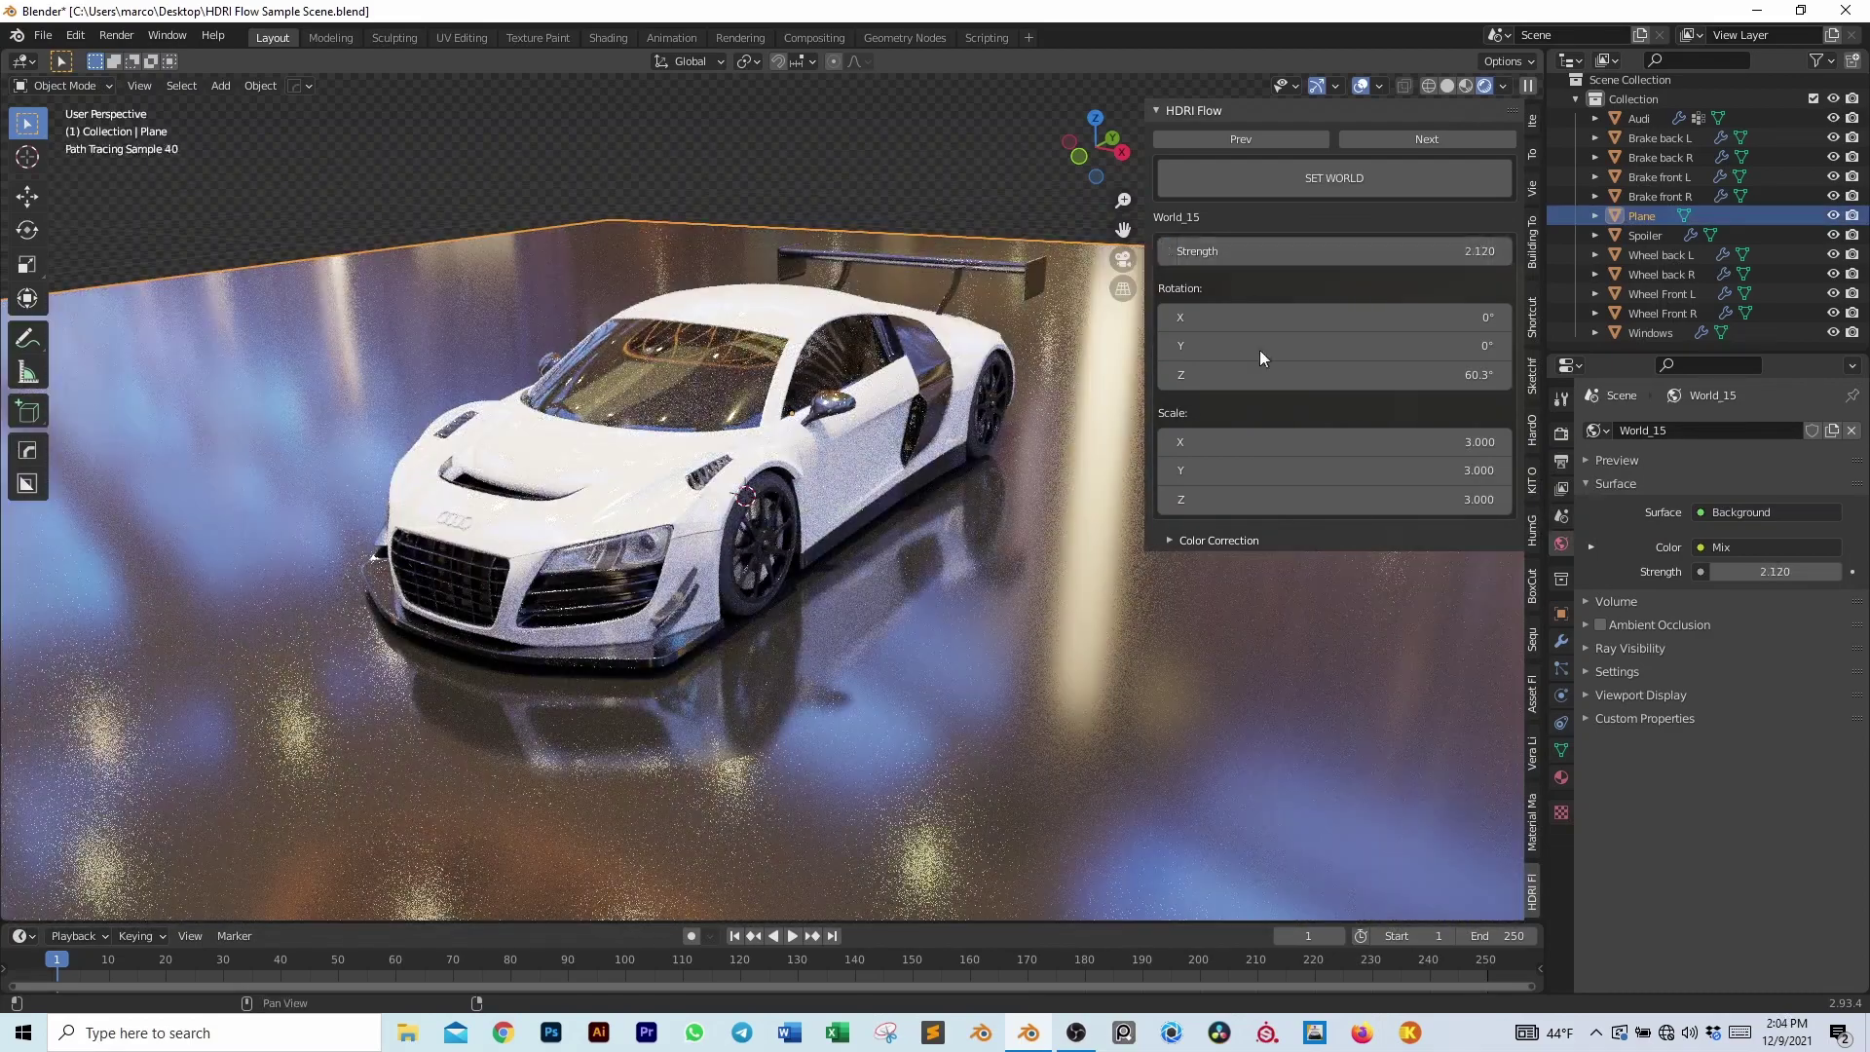
click(1170, 540)
click(1239, 725)
click(1272, 488)
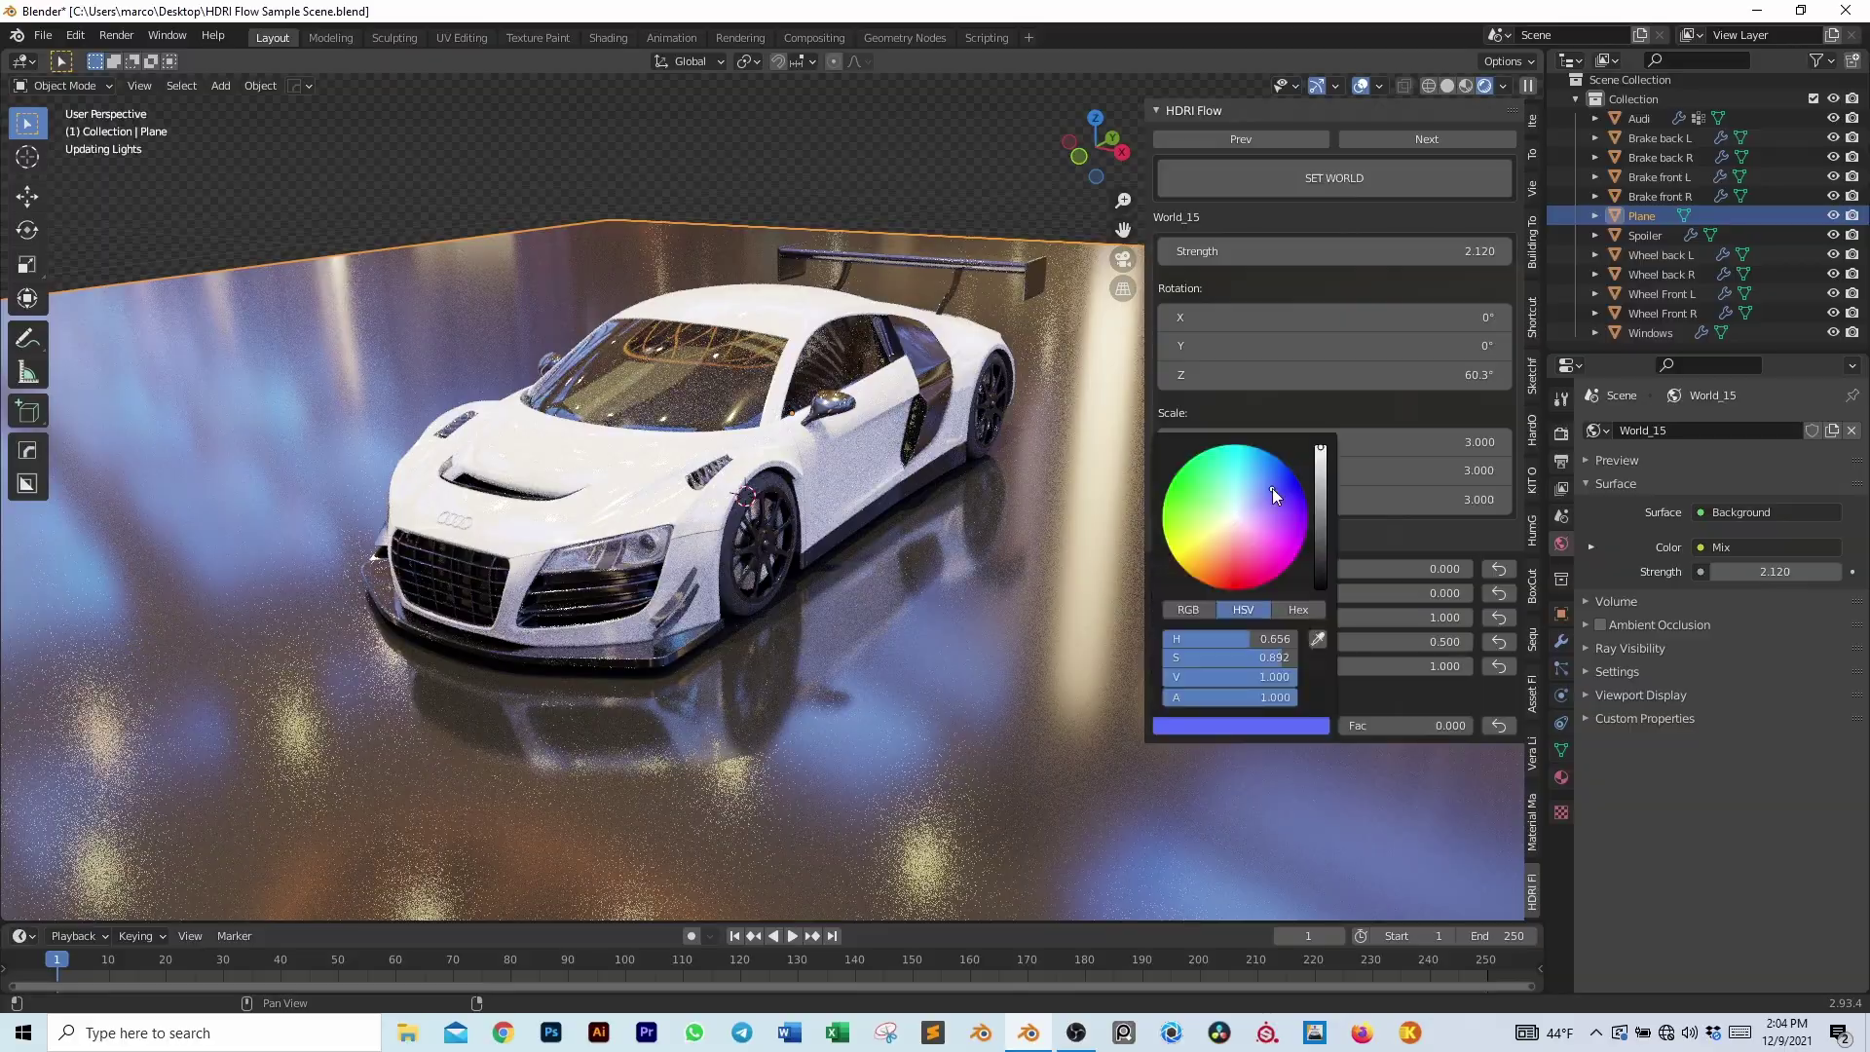
drag(1349, 725, 1378, 724)
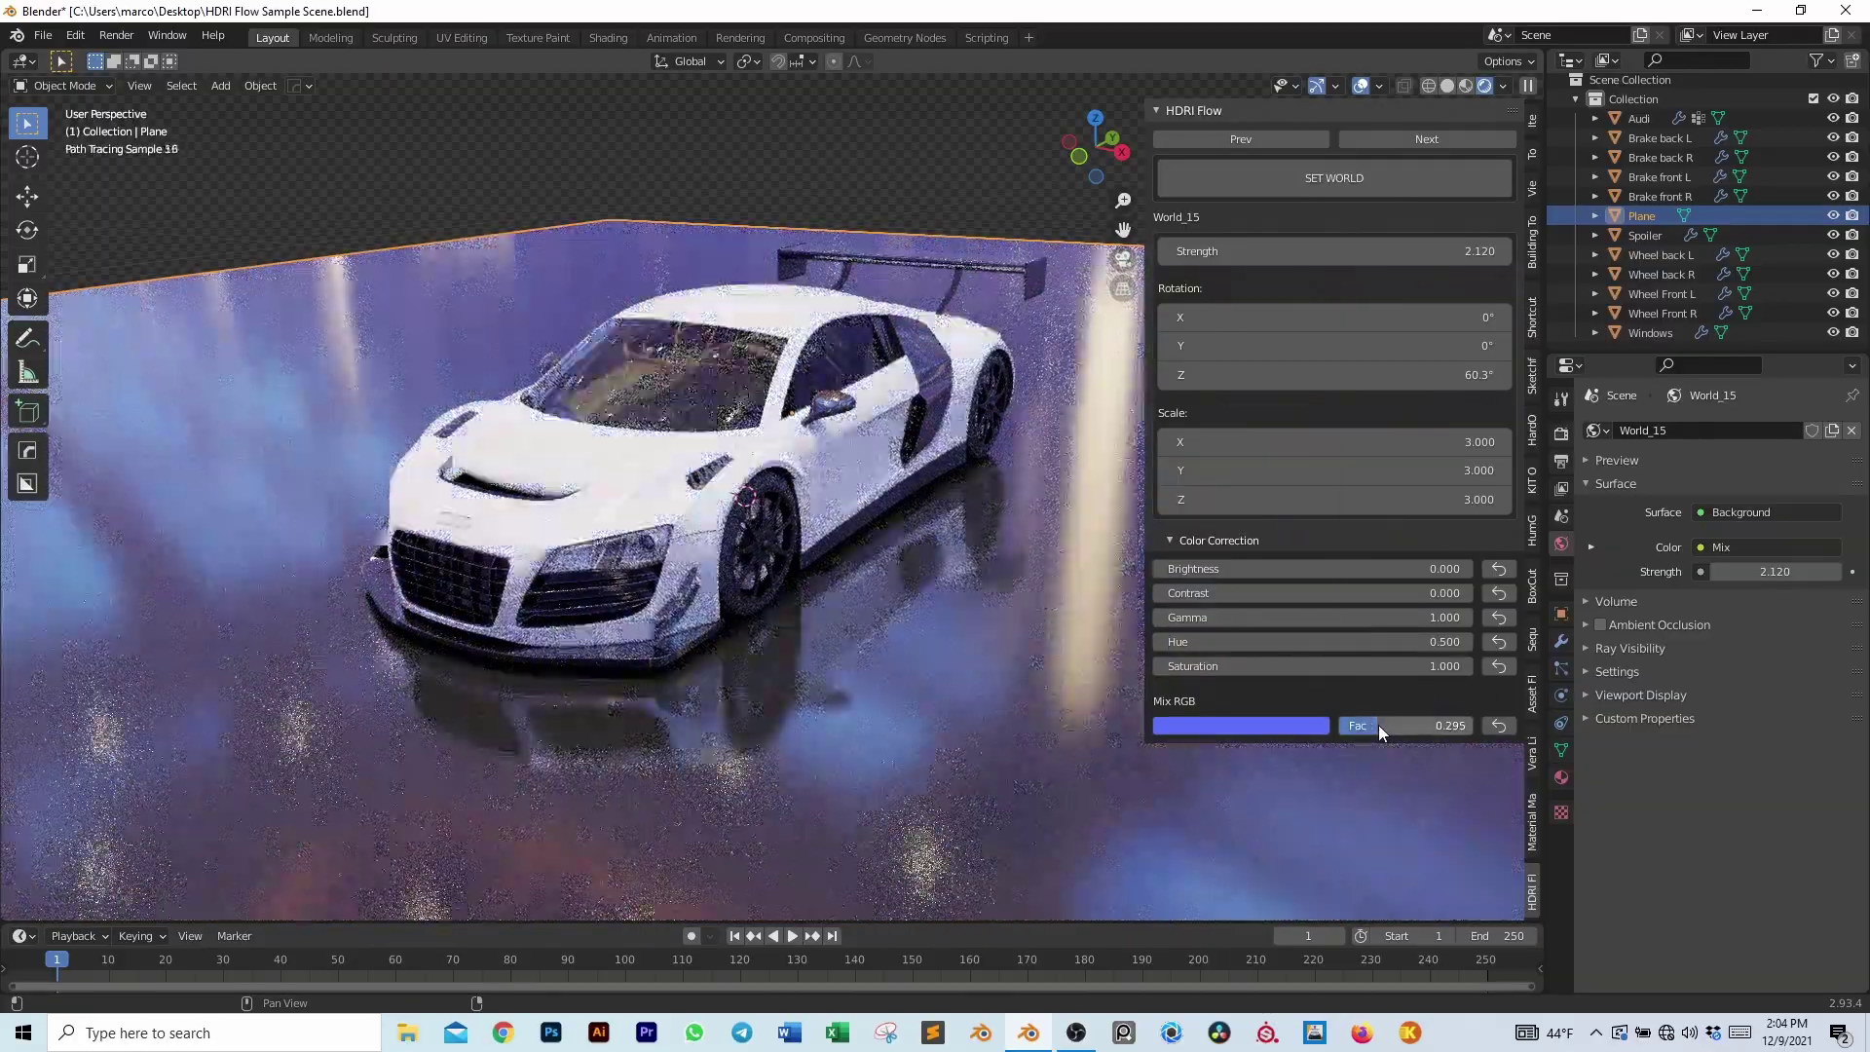
Set the saturation in World_15's colour correction to 2.
click(1374, 665)
text(2)
key(Return)
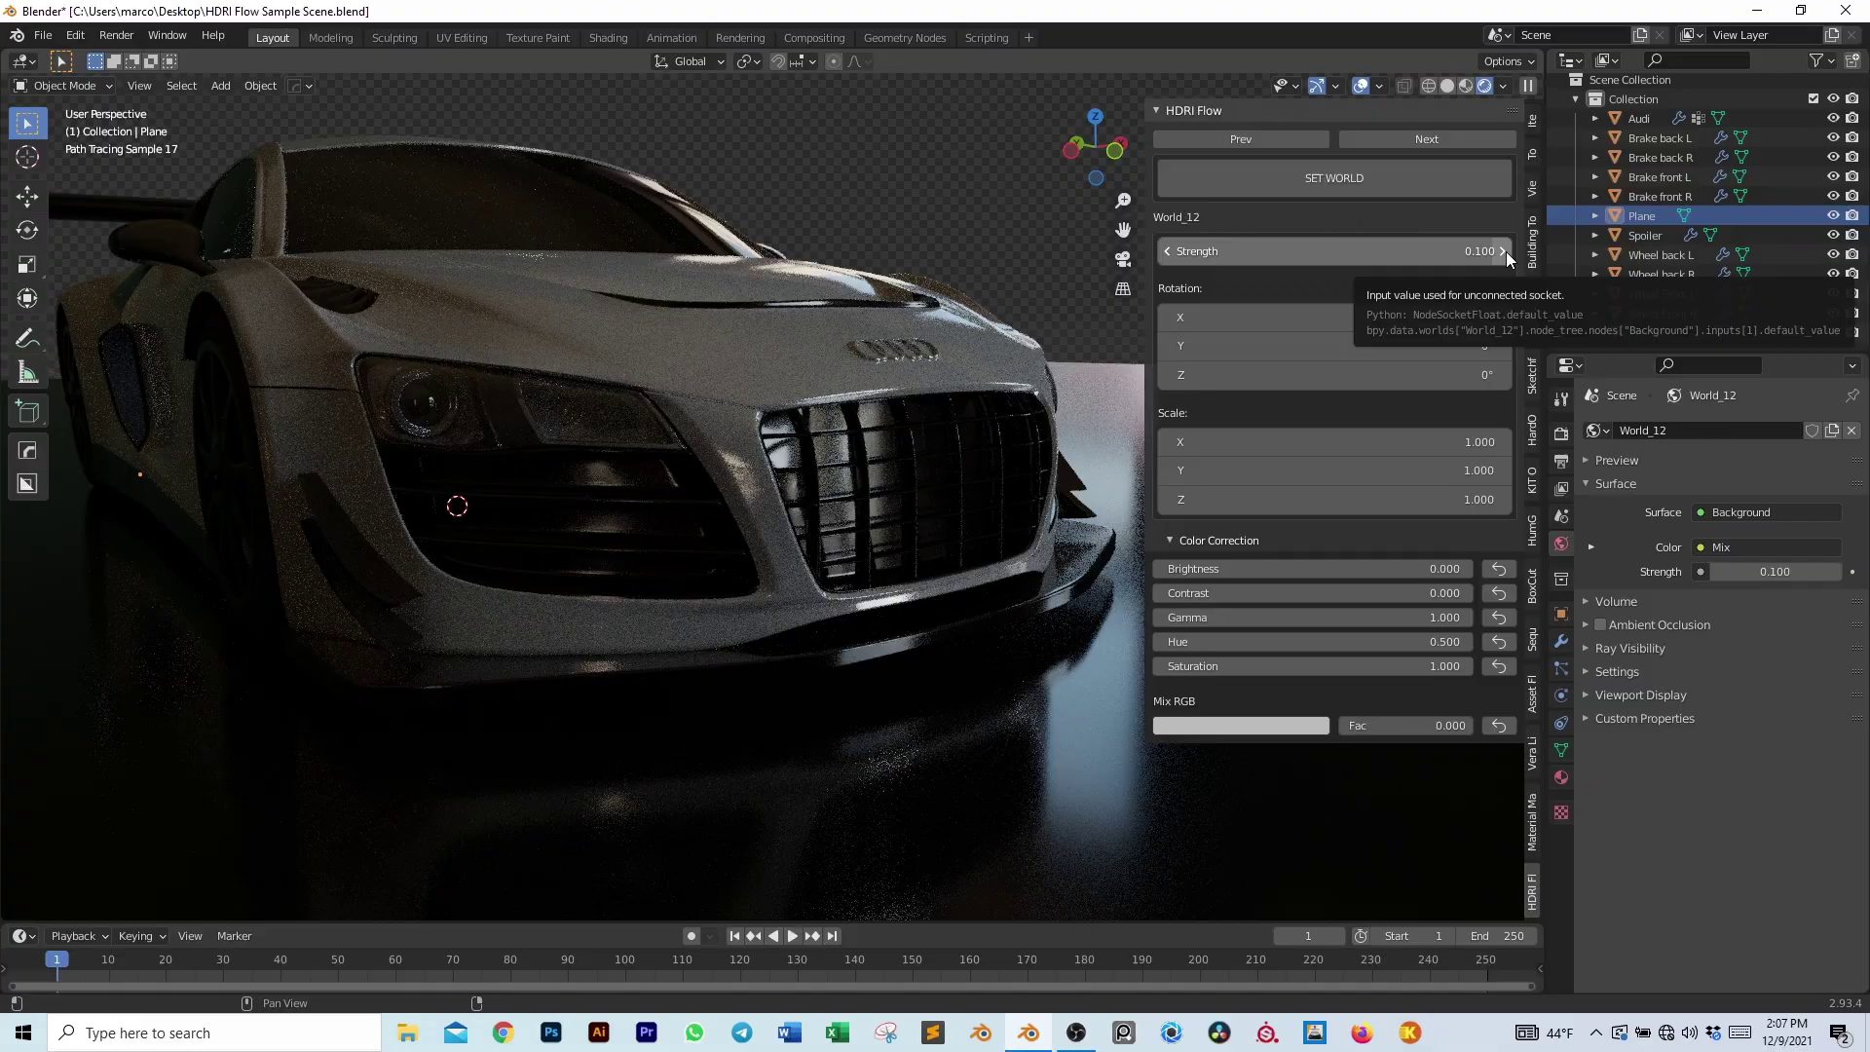
Set World_12's strength to 0.200 and mix in a light blue colour at a factor of about 0.252.
drag(1498, 255, 1407, 252)
click(1503, 251)
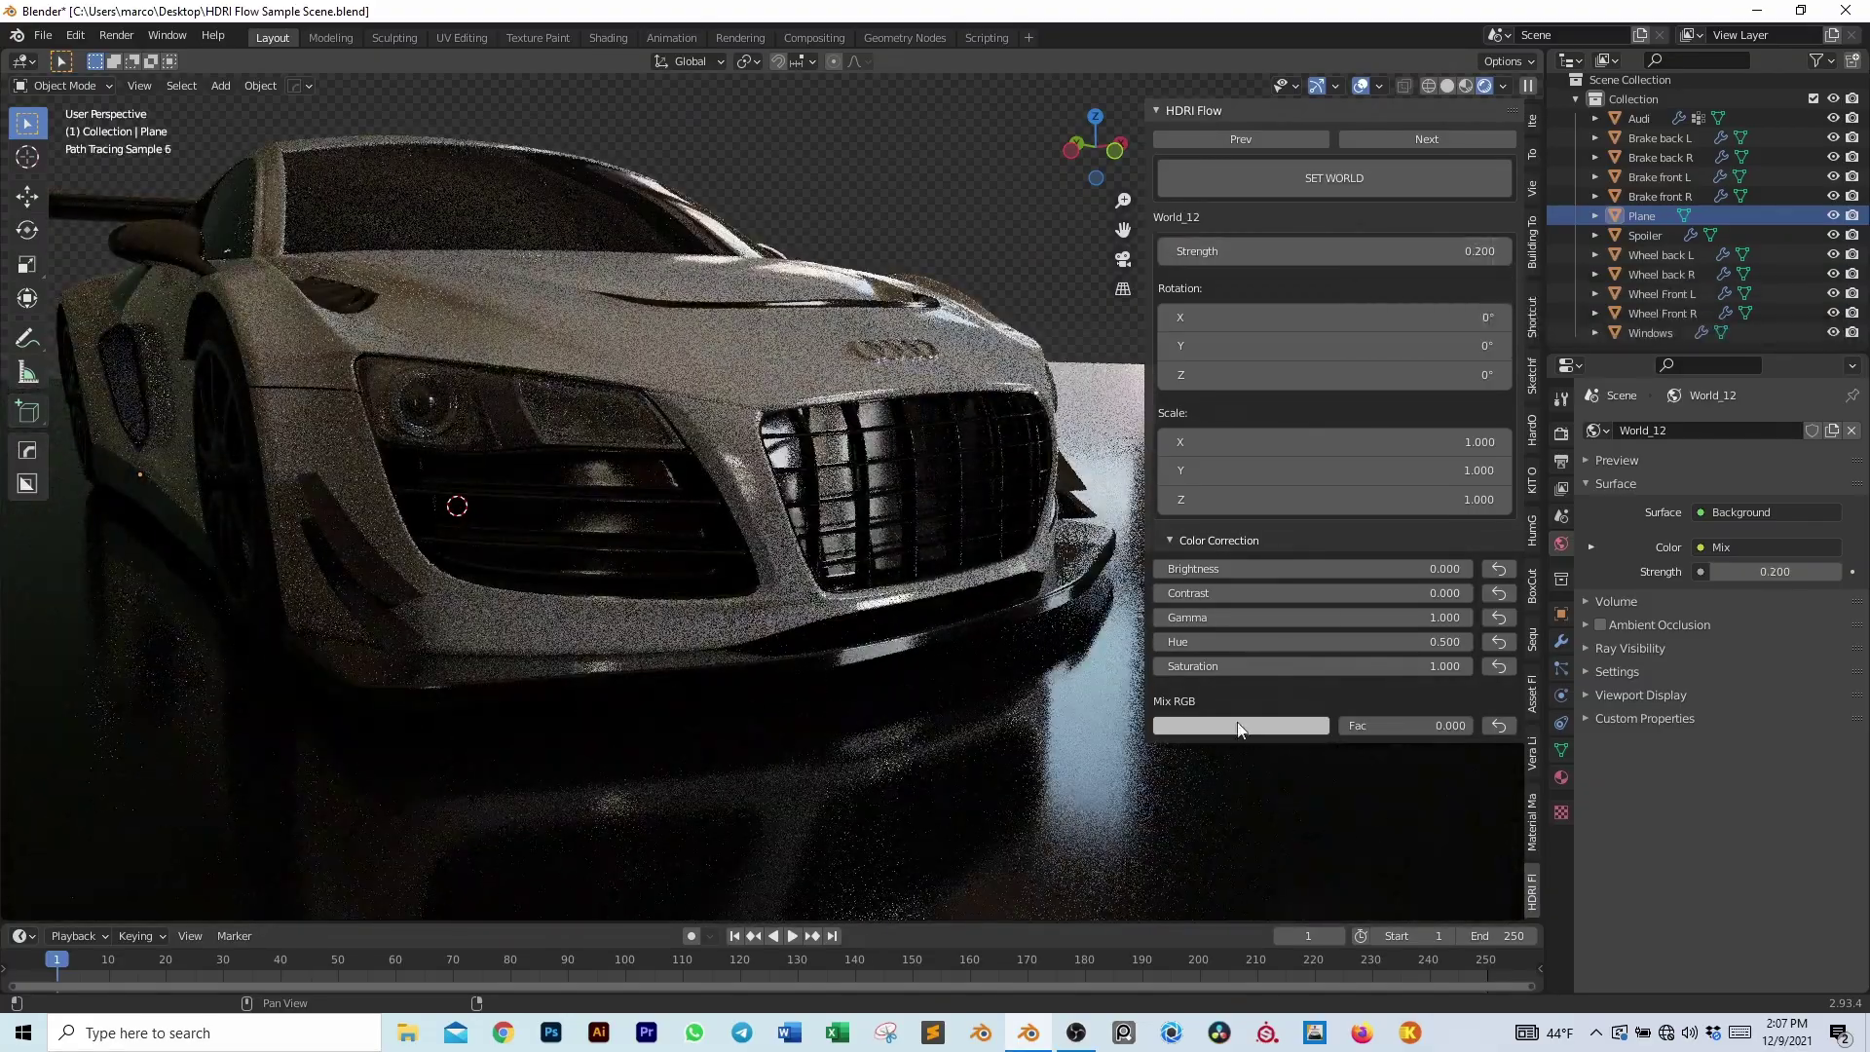
drag(1342, 725, 1371, 725)
Rotate World_12 to about 27.9° on Y and lower its brightness to -0.300.
drag(1275, 346, 1383, 346)
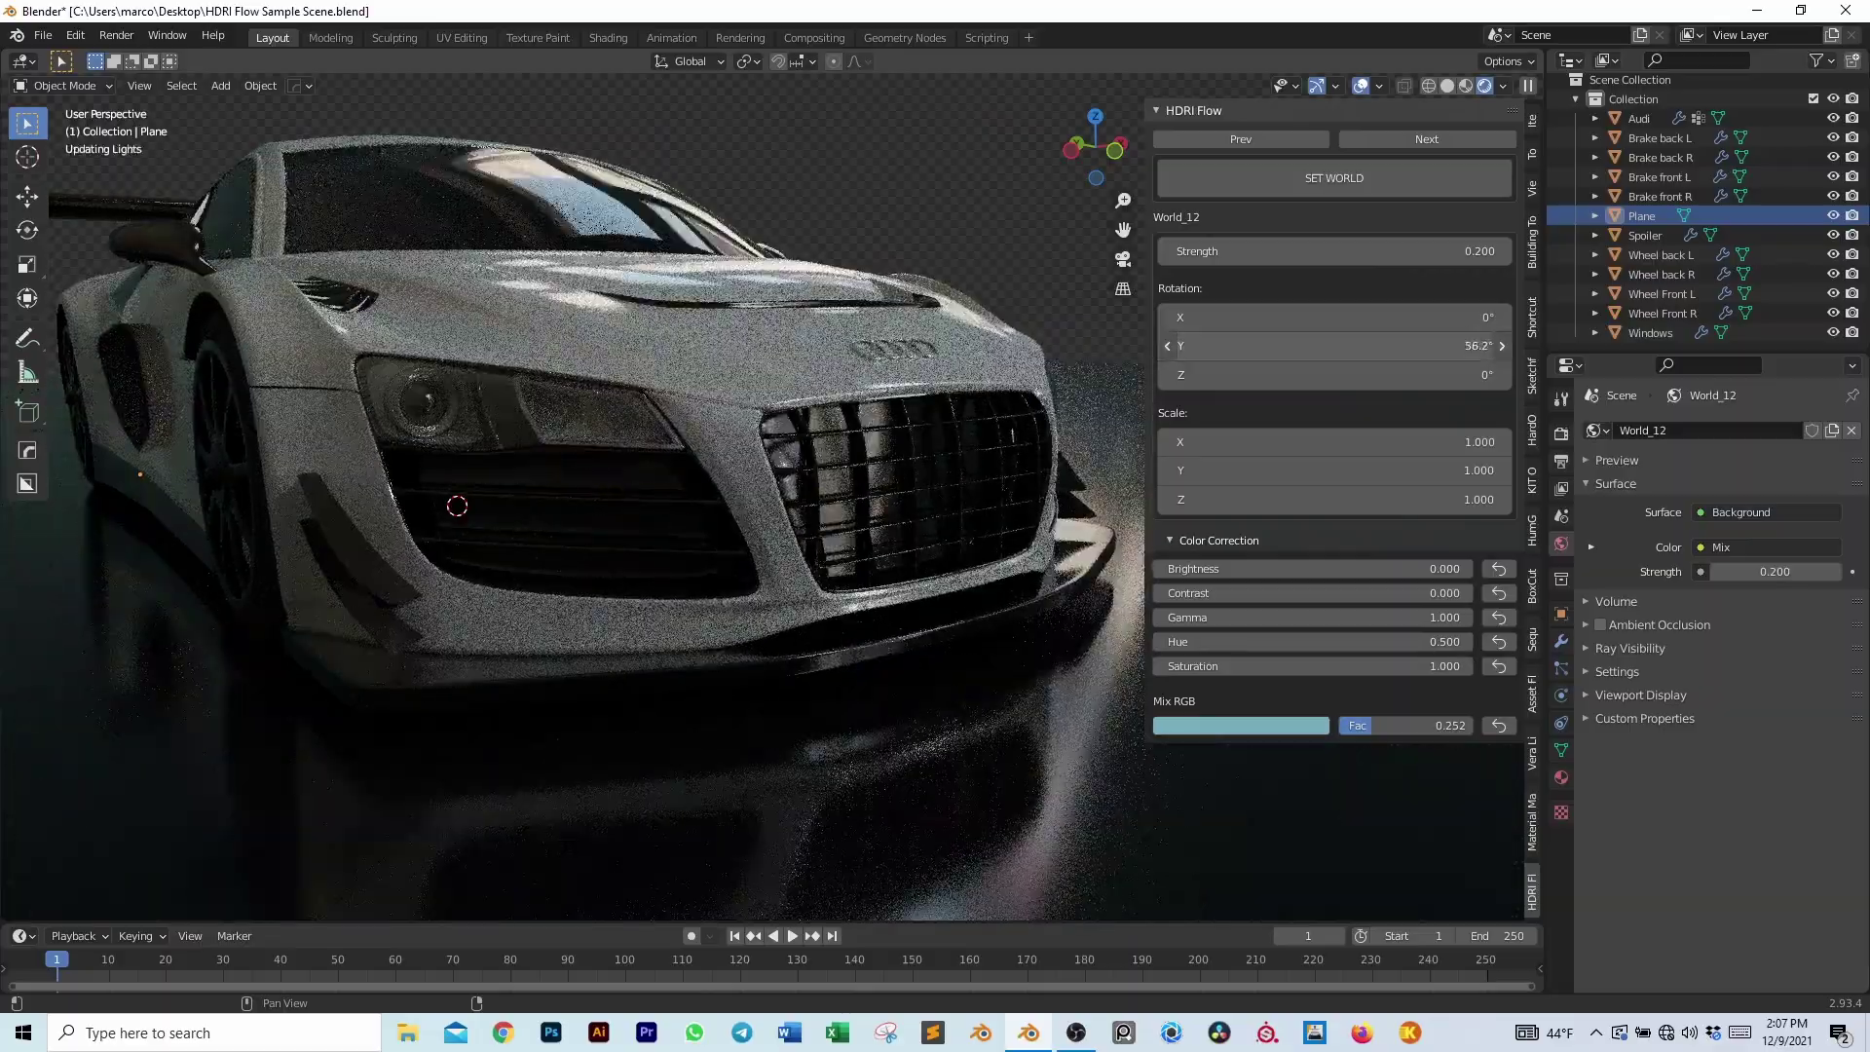
click(1466, 641)
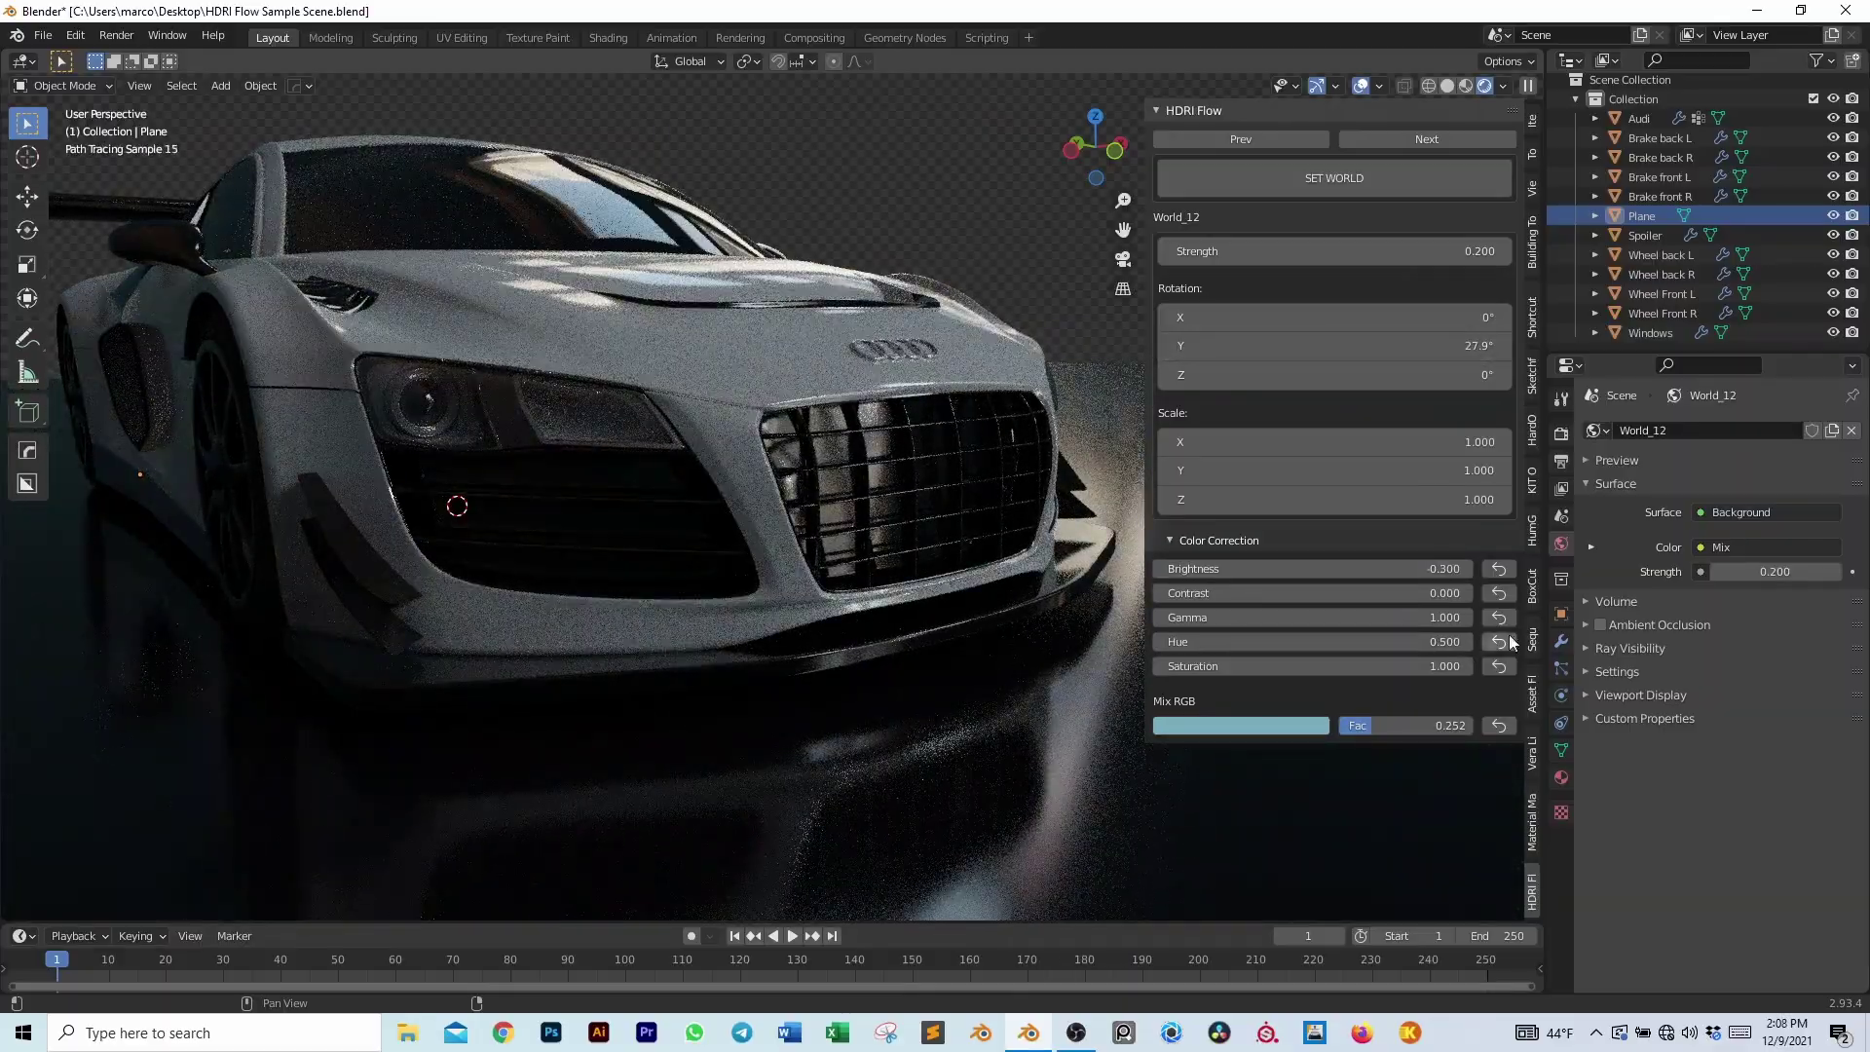
click(1159, 568)
click(1159, 569)
click(1159, 569)
View the car from another angle, rotate World_12 around Z and adjust its strength.
middle_drag(877, 390, 621, 360)
drag(1295, 375, 1363, 375)
drag(1267, 251, 1298, 245)
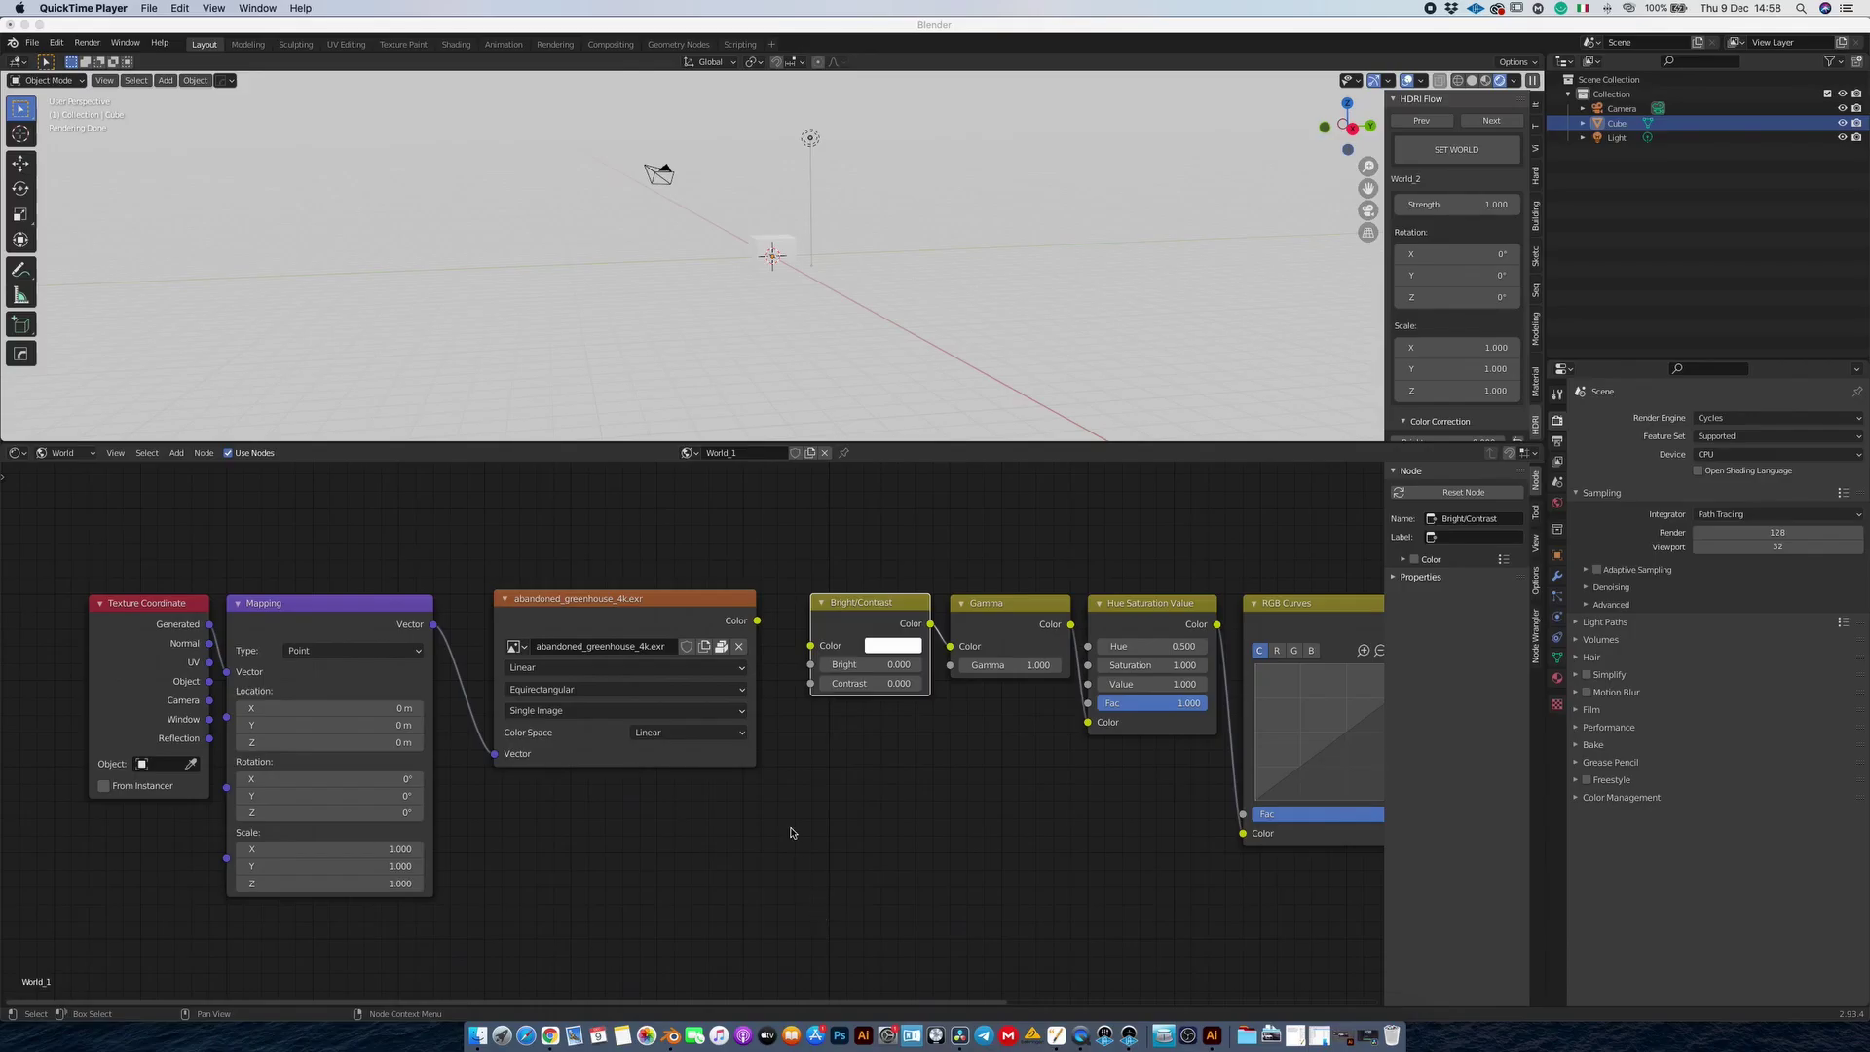
Connect the colour output of the abandoned_greenhouse_4k.exr node to the Bright/Contrast node's colour input.
click(758, 624)
drag(758, 625, 812, 647)
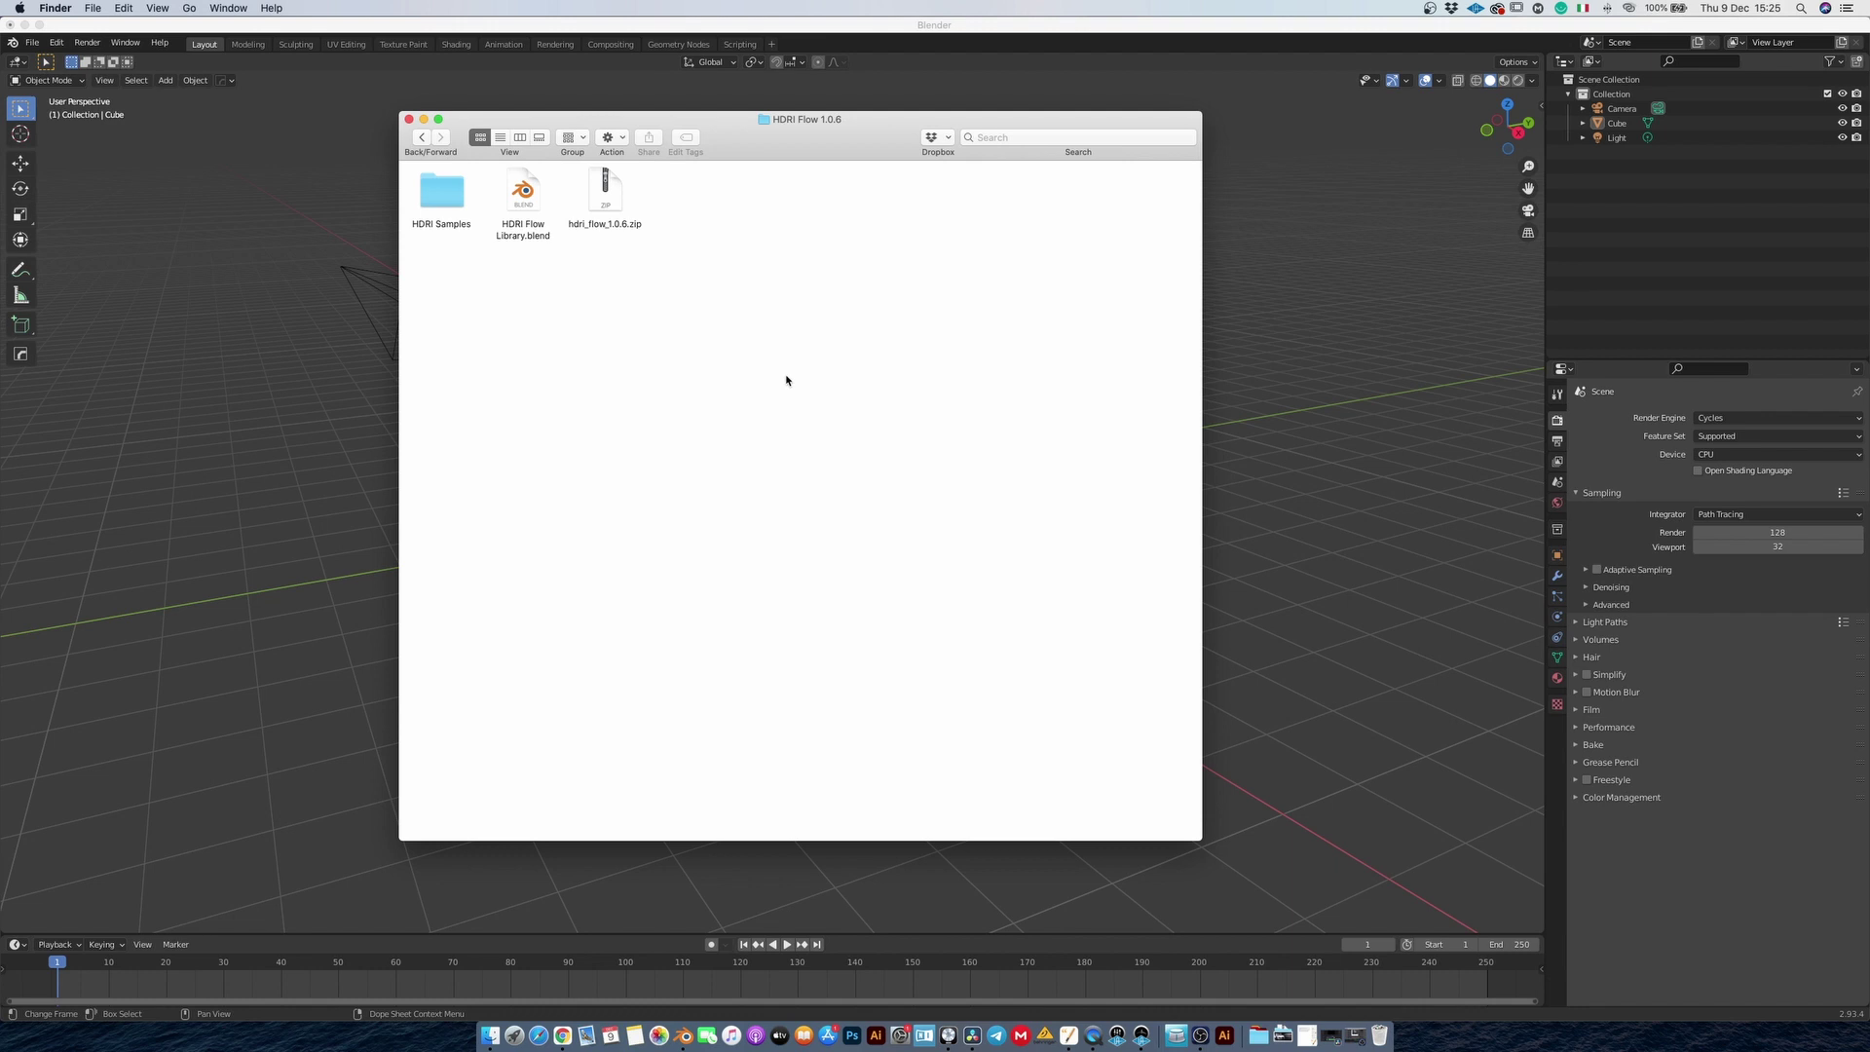
Examine HDRI Flow Library.blend and hdri_flow_1.0.6.zip in the HDRI Flow 1.0.6 folder.
drag(734, 368, 531, 211)
click(647, 296)
click(599, 181)
click(522, 202)
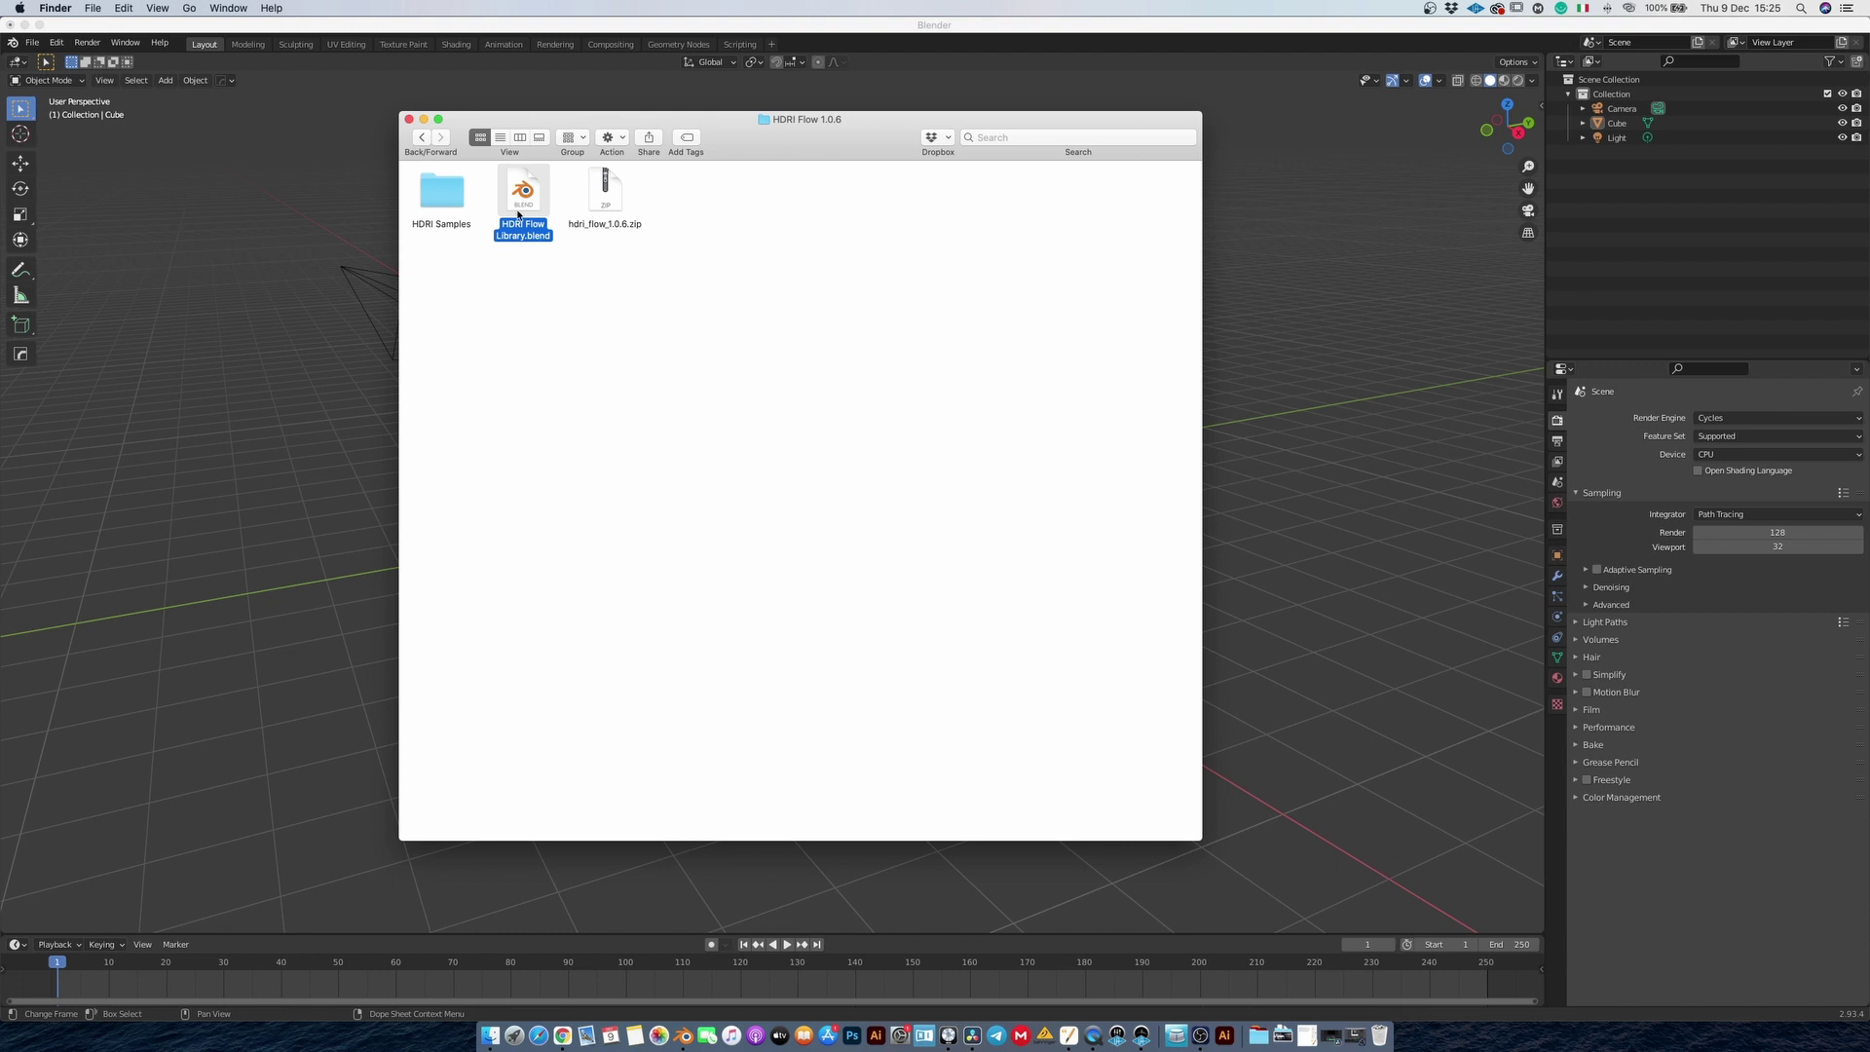
click(648, 282)
key(Left)
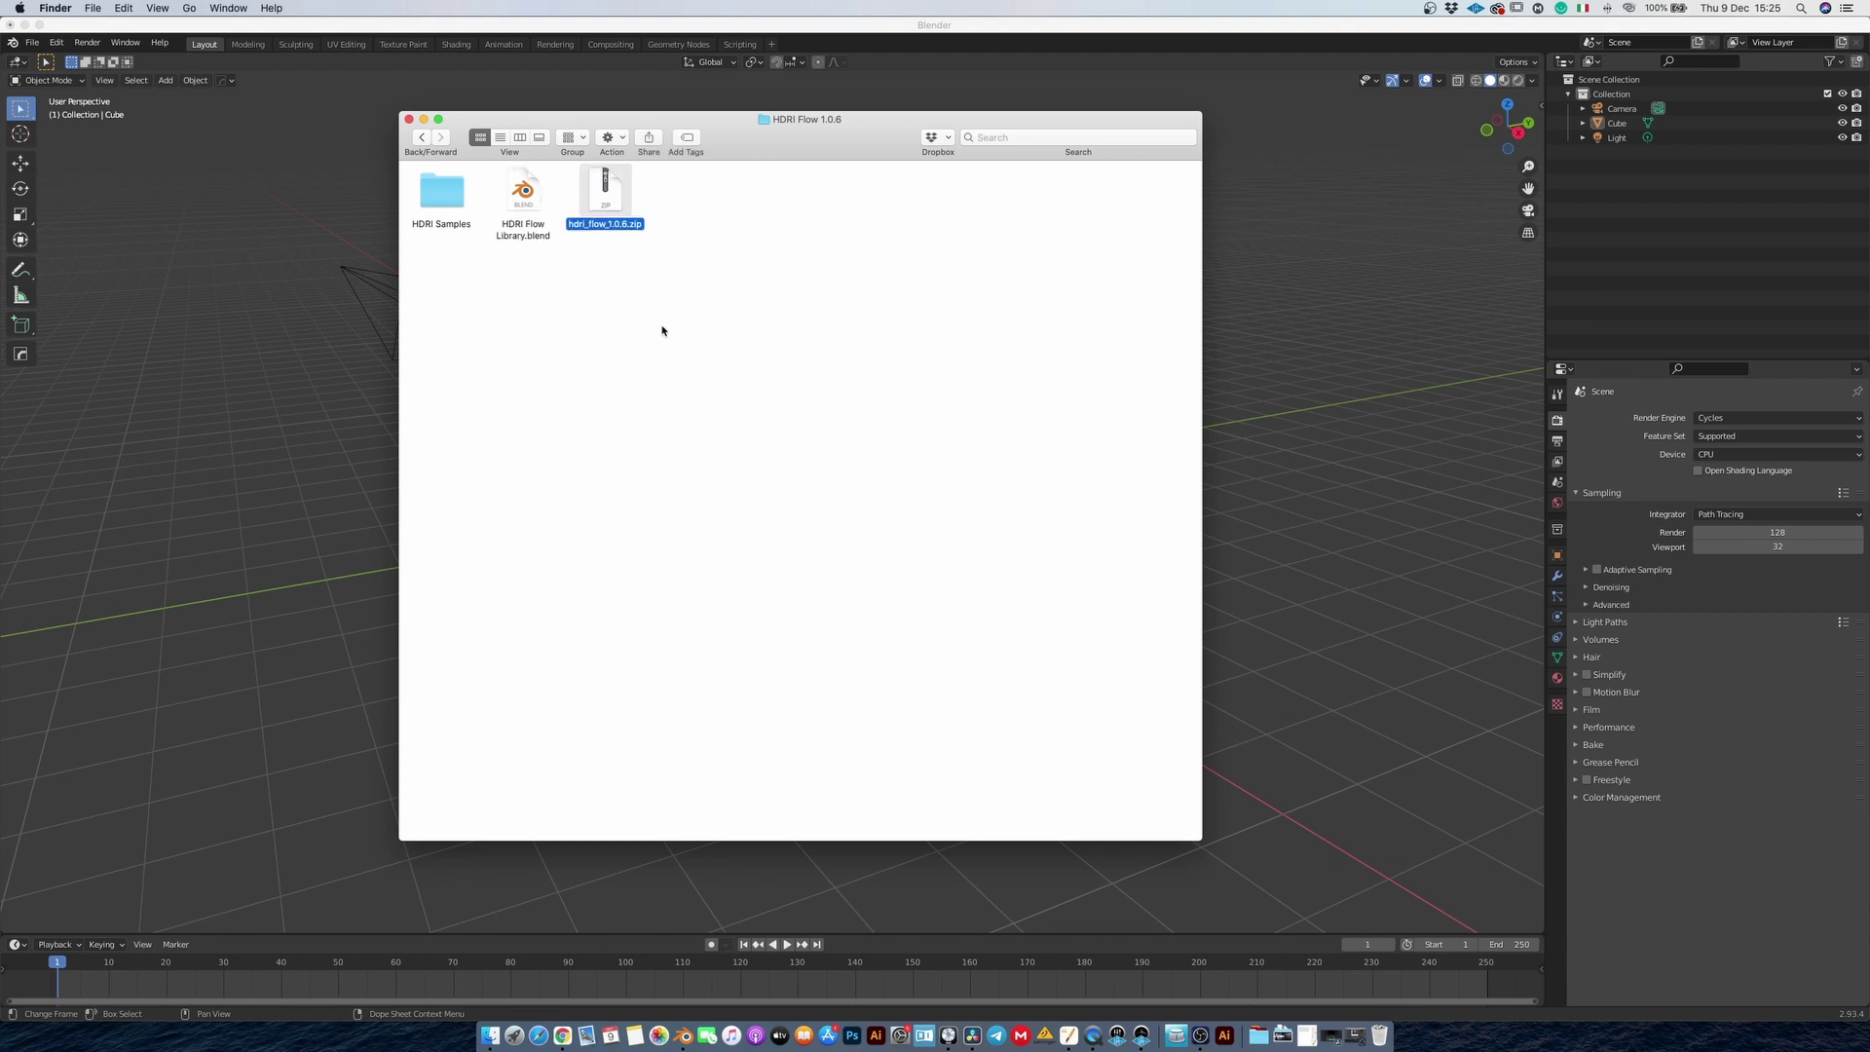
Switch to Blender and install the add-on from hdri_flow_1.0.6.zip through the preferences.
click(241, 241)
click(56, 42)
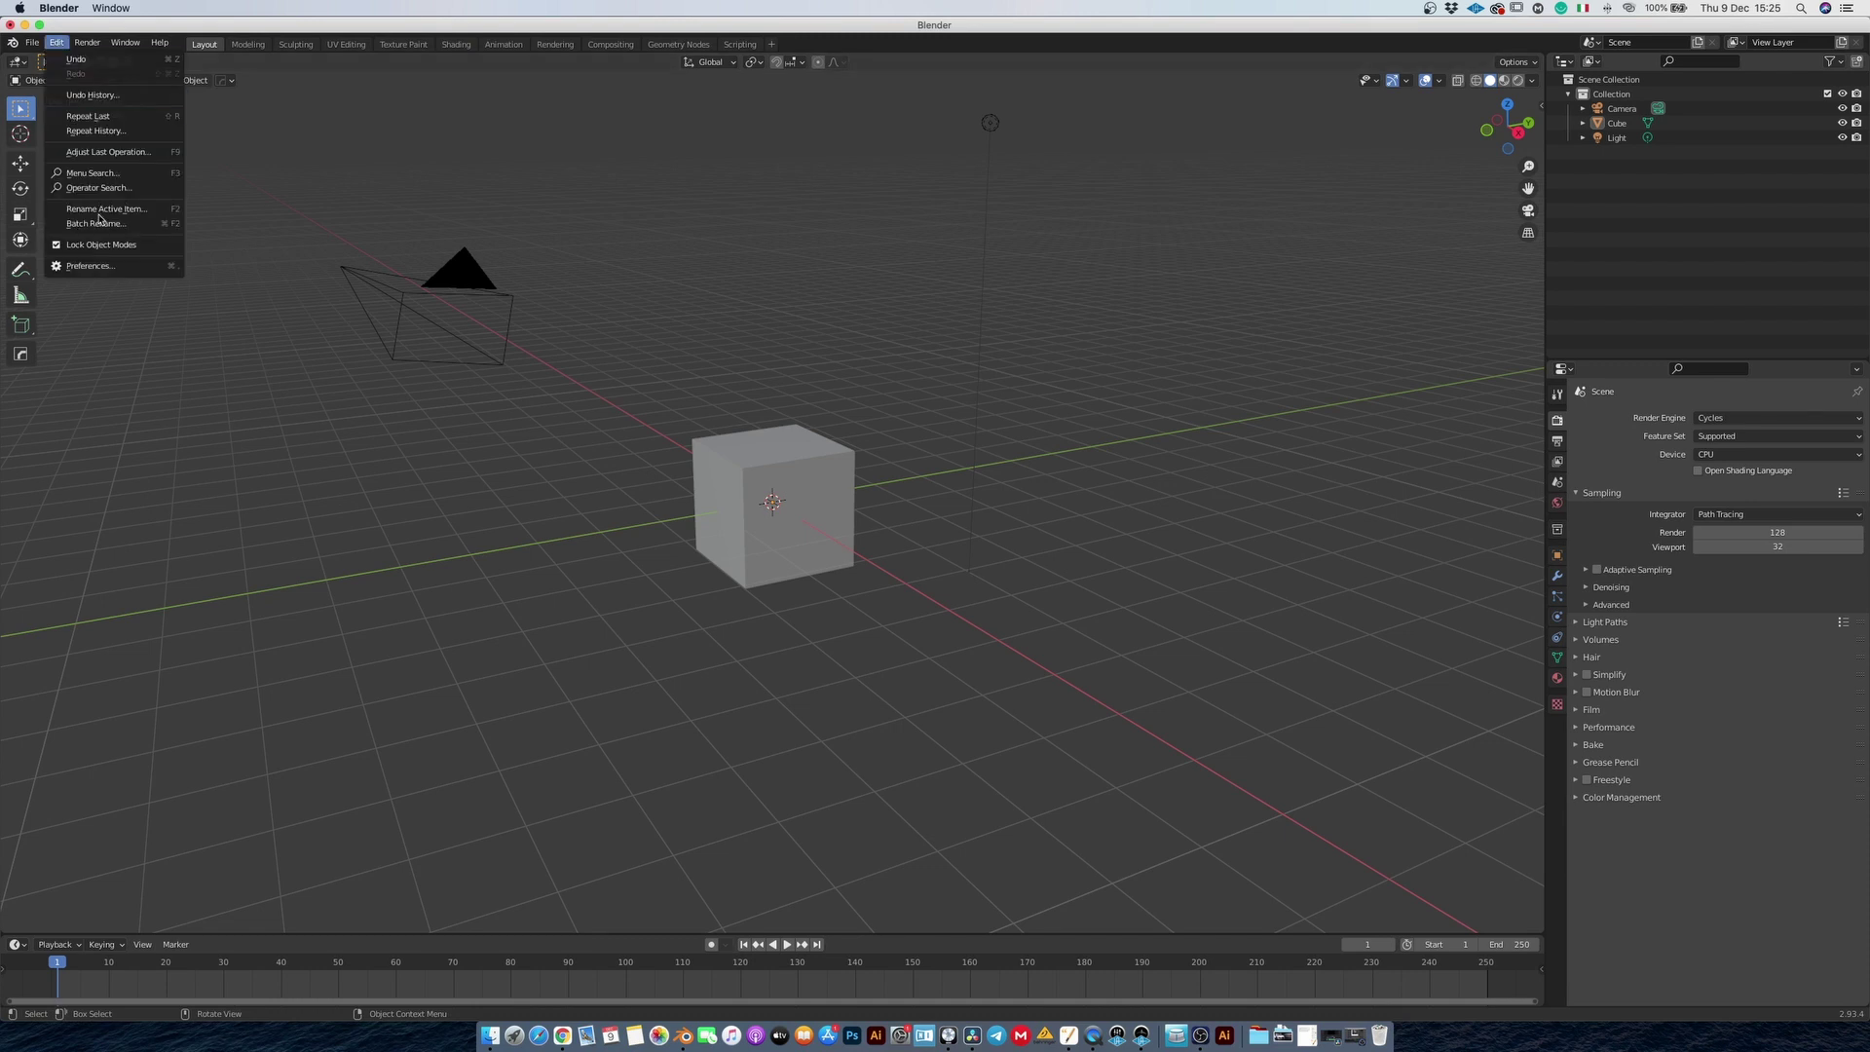
click(99, 267)
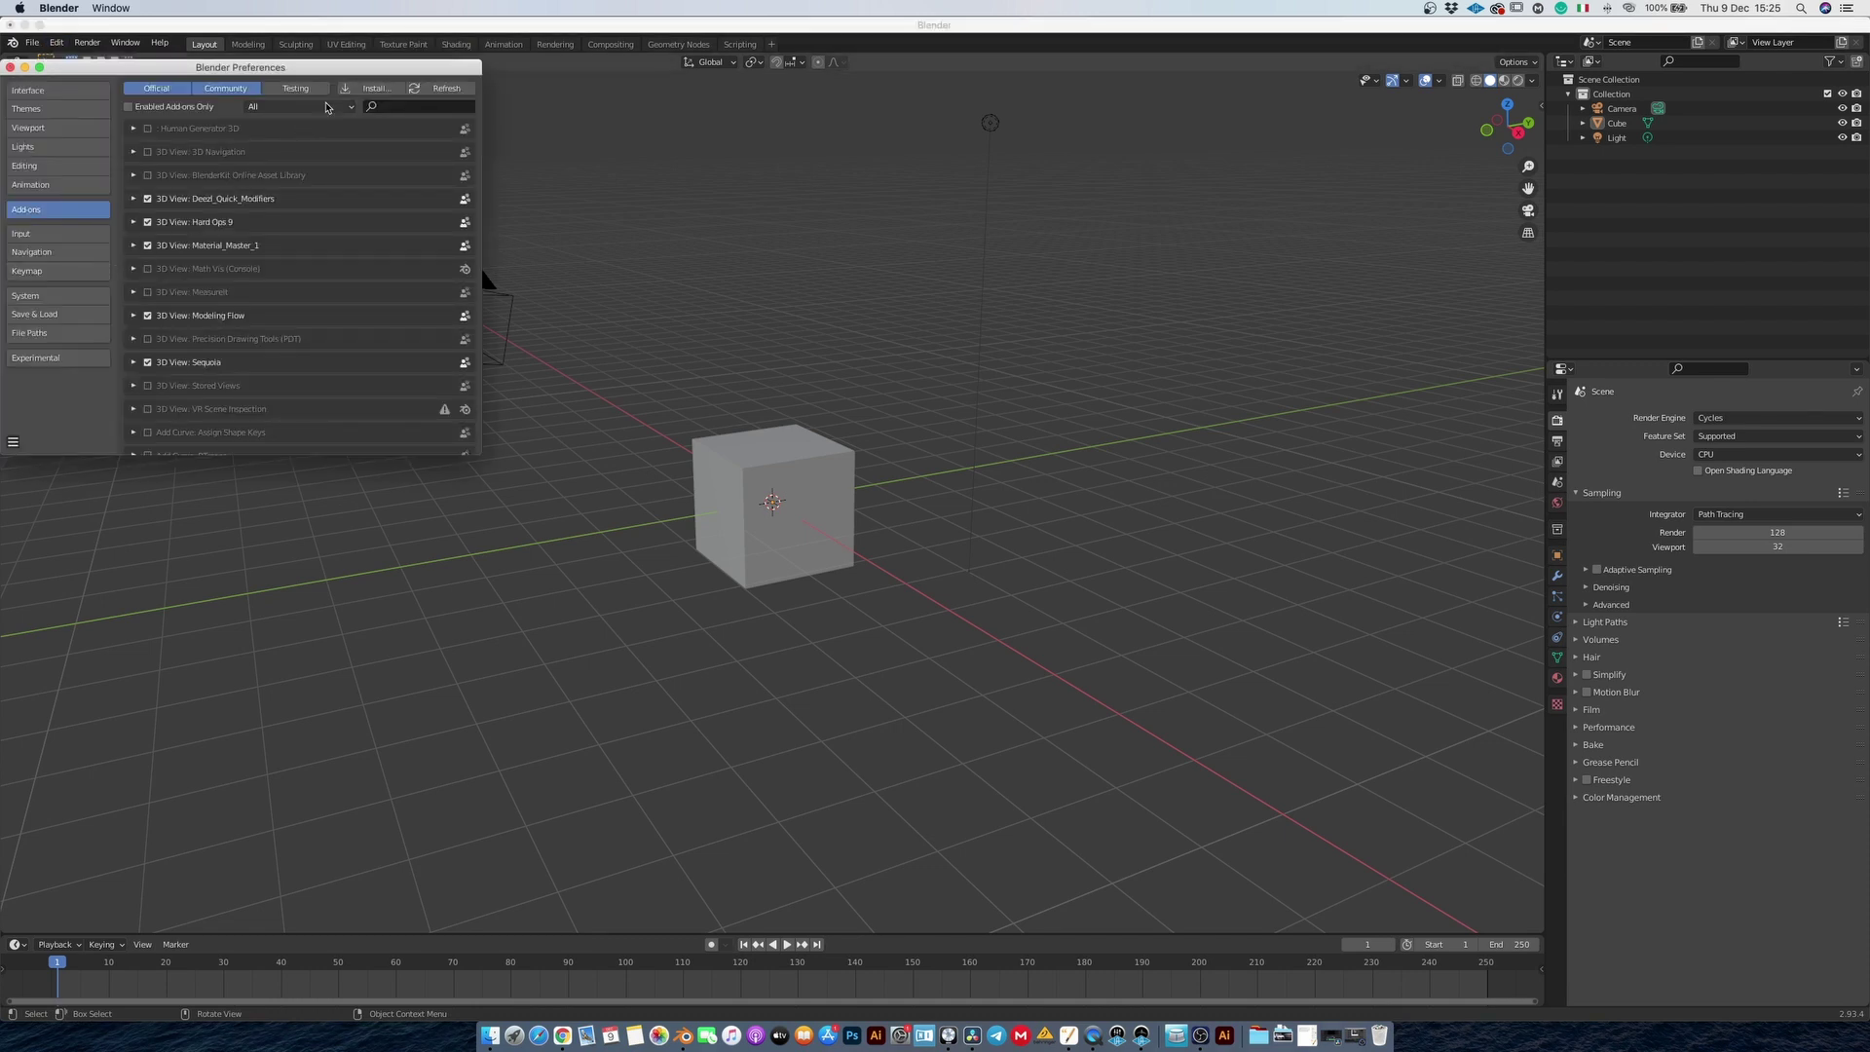
click(371, 91)
click(349, 139)
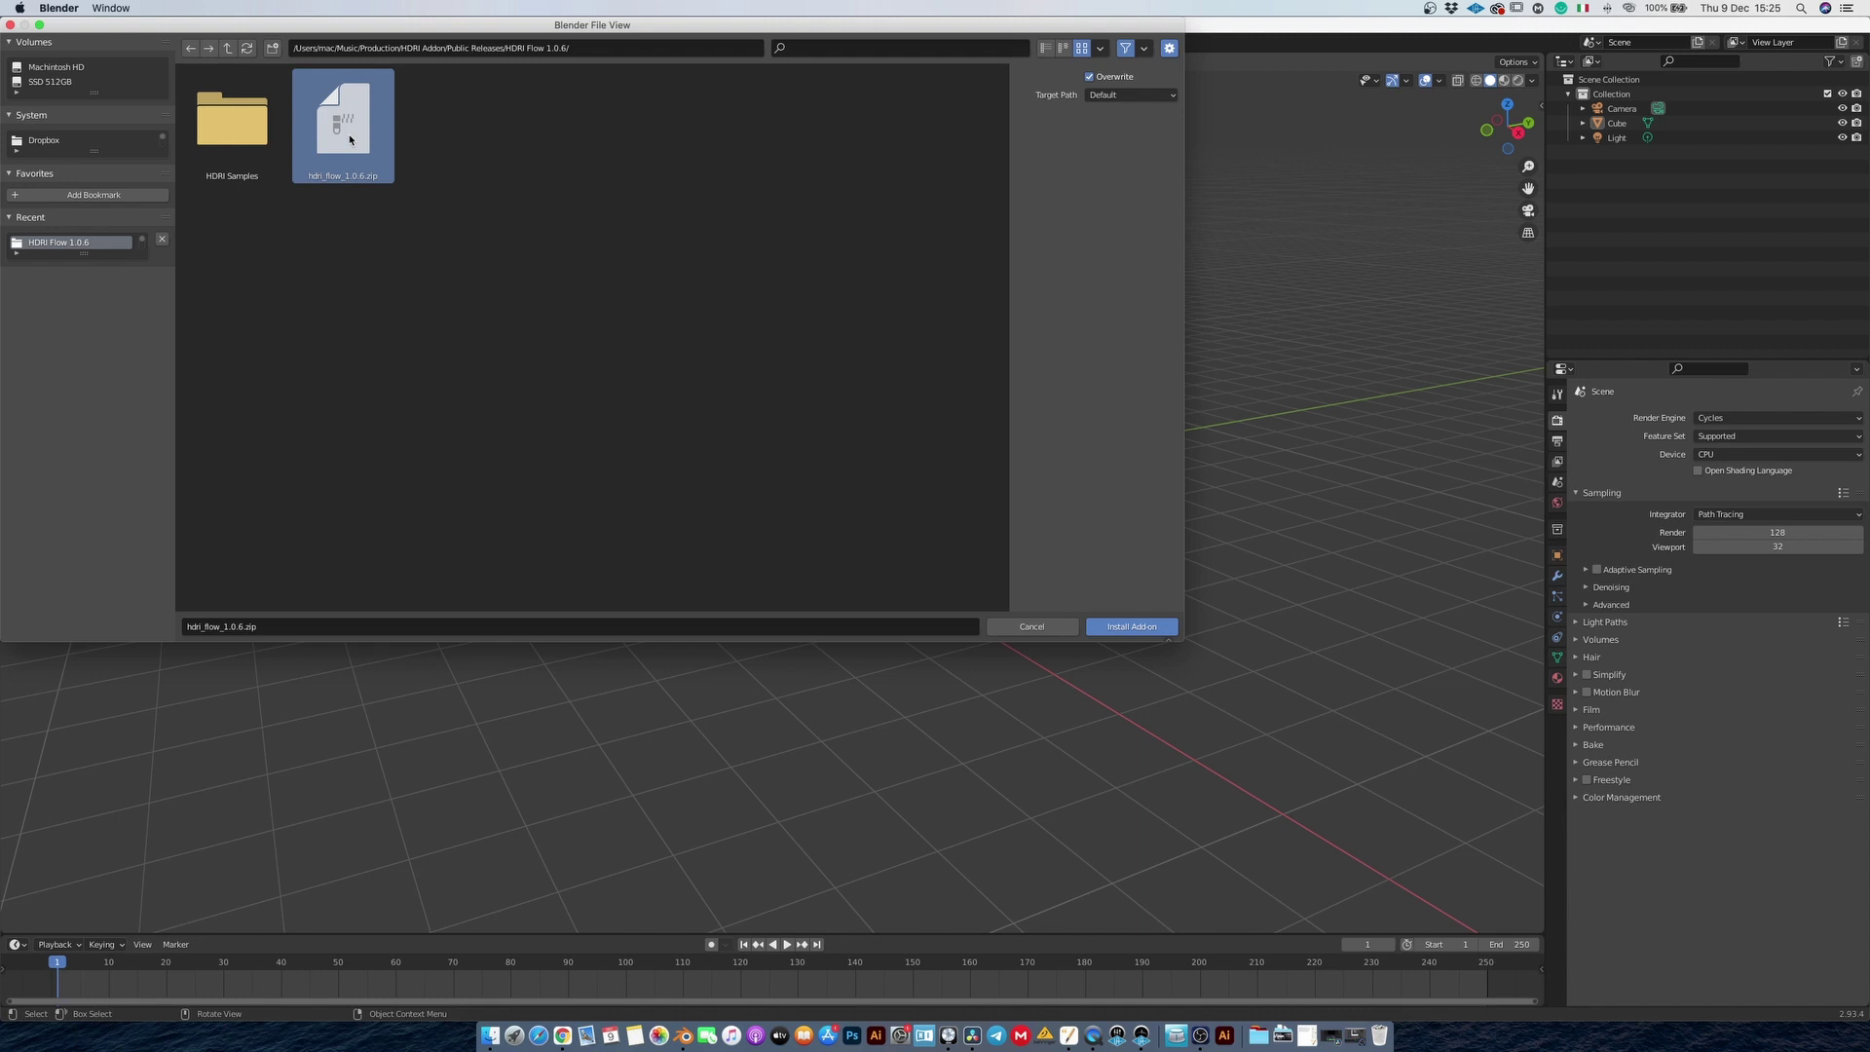
click(1128, 627)
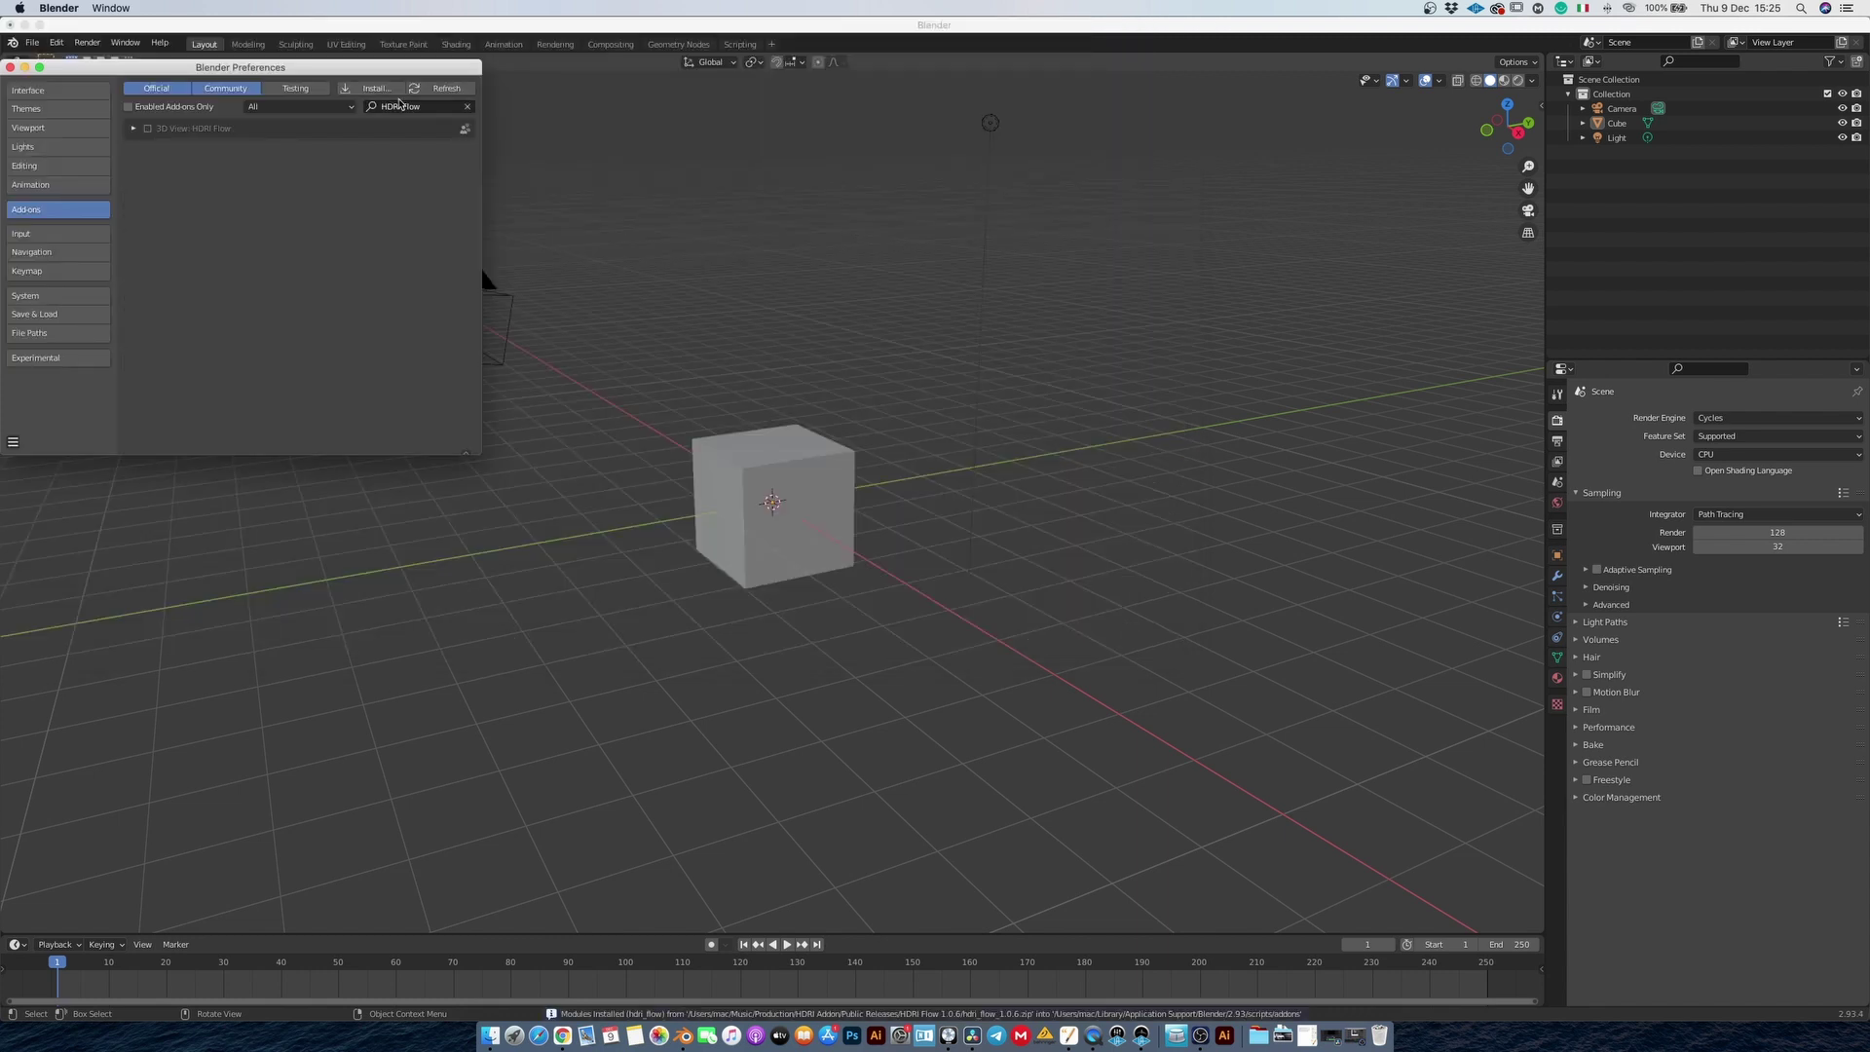
Enable the HDRI Flow add-on and set its library path to HDRI Flow Library.blend.
click(147, 129)
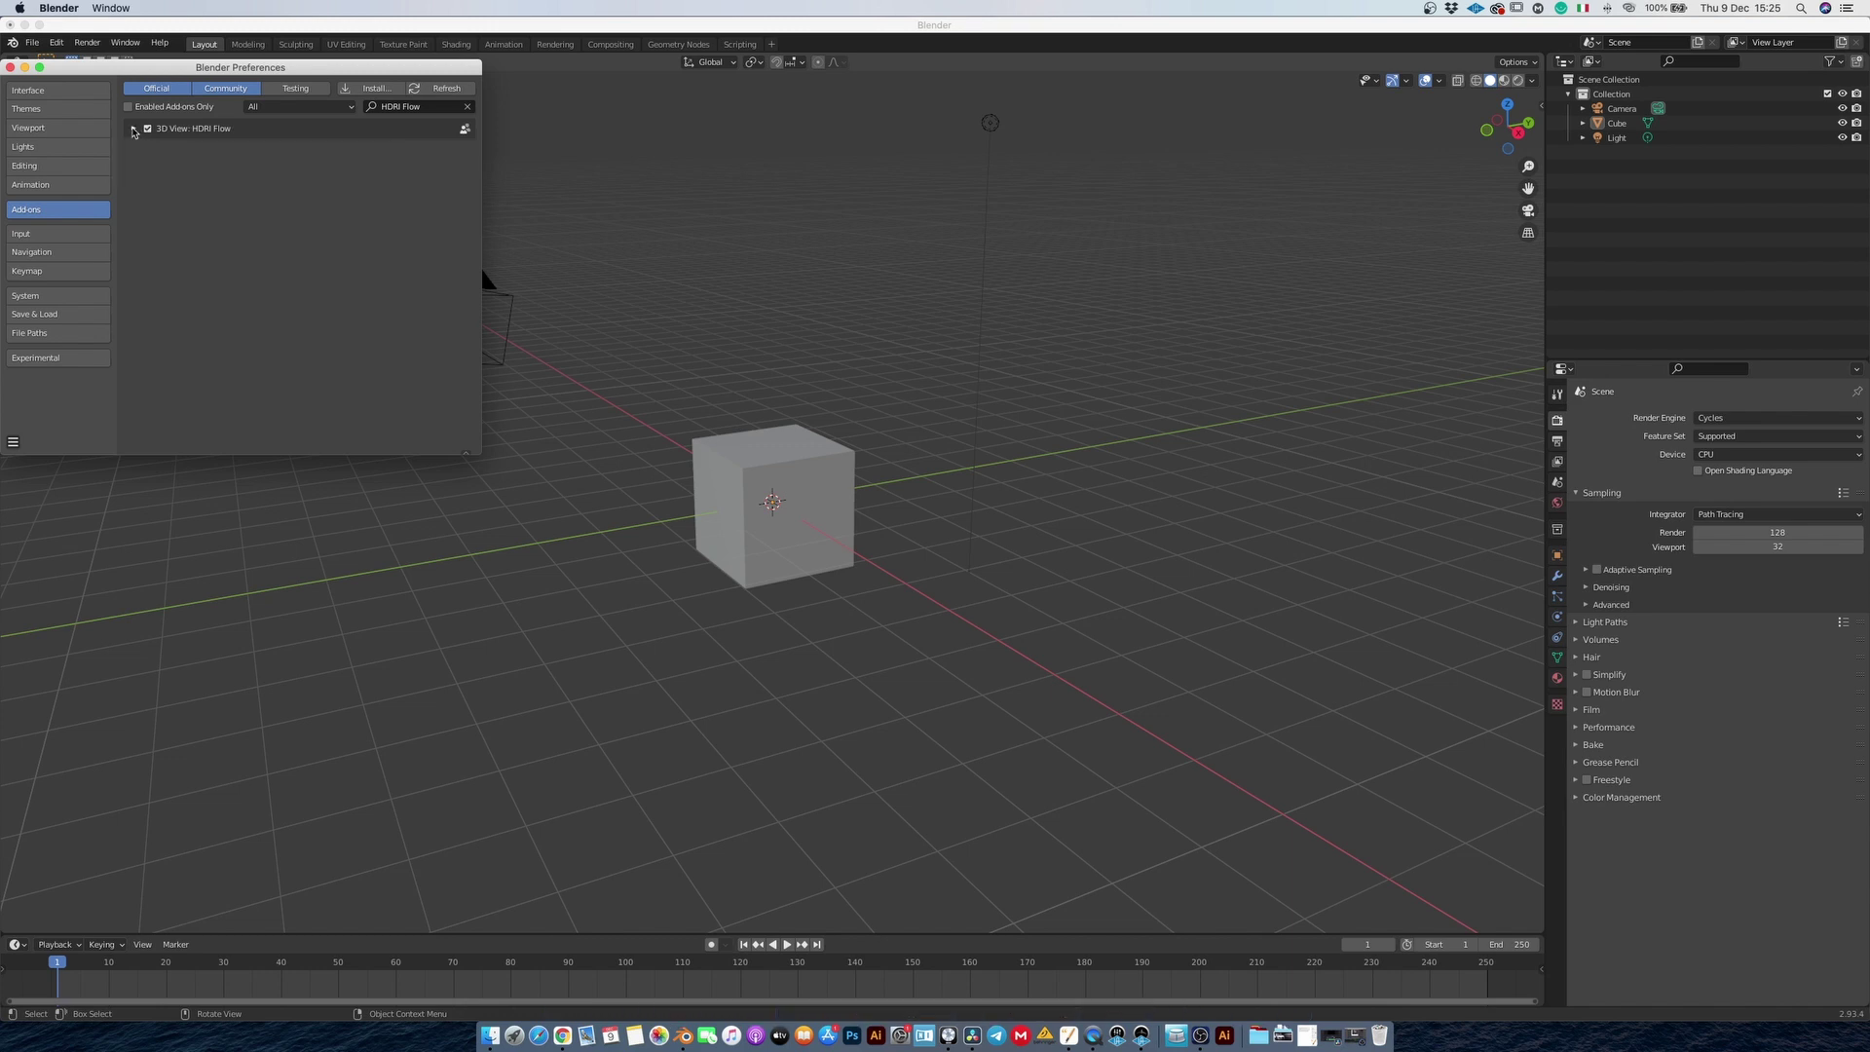
click(134, 130)
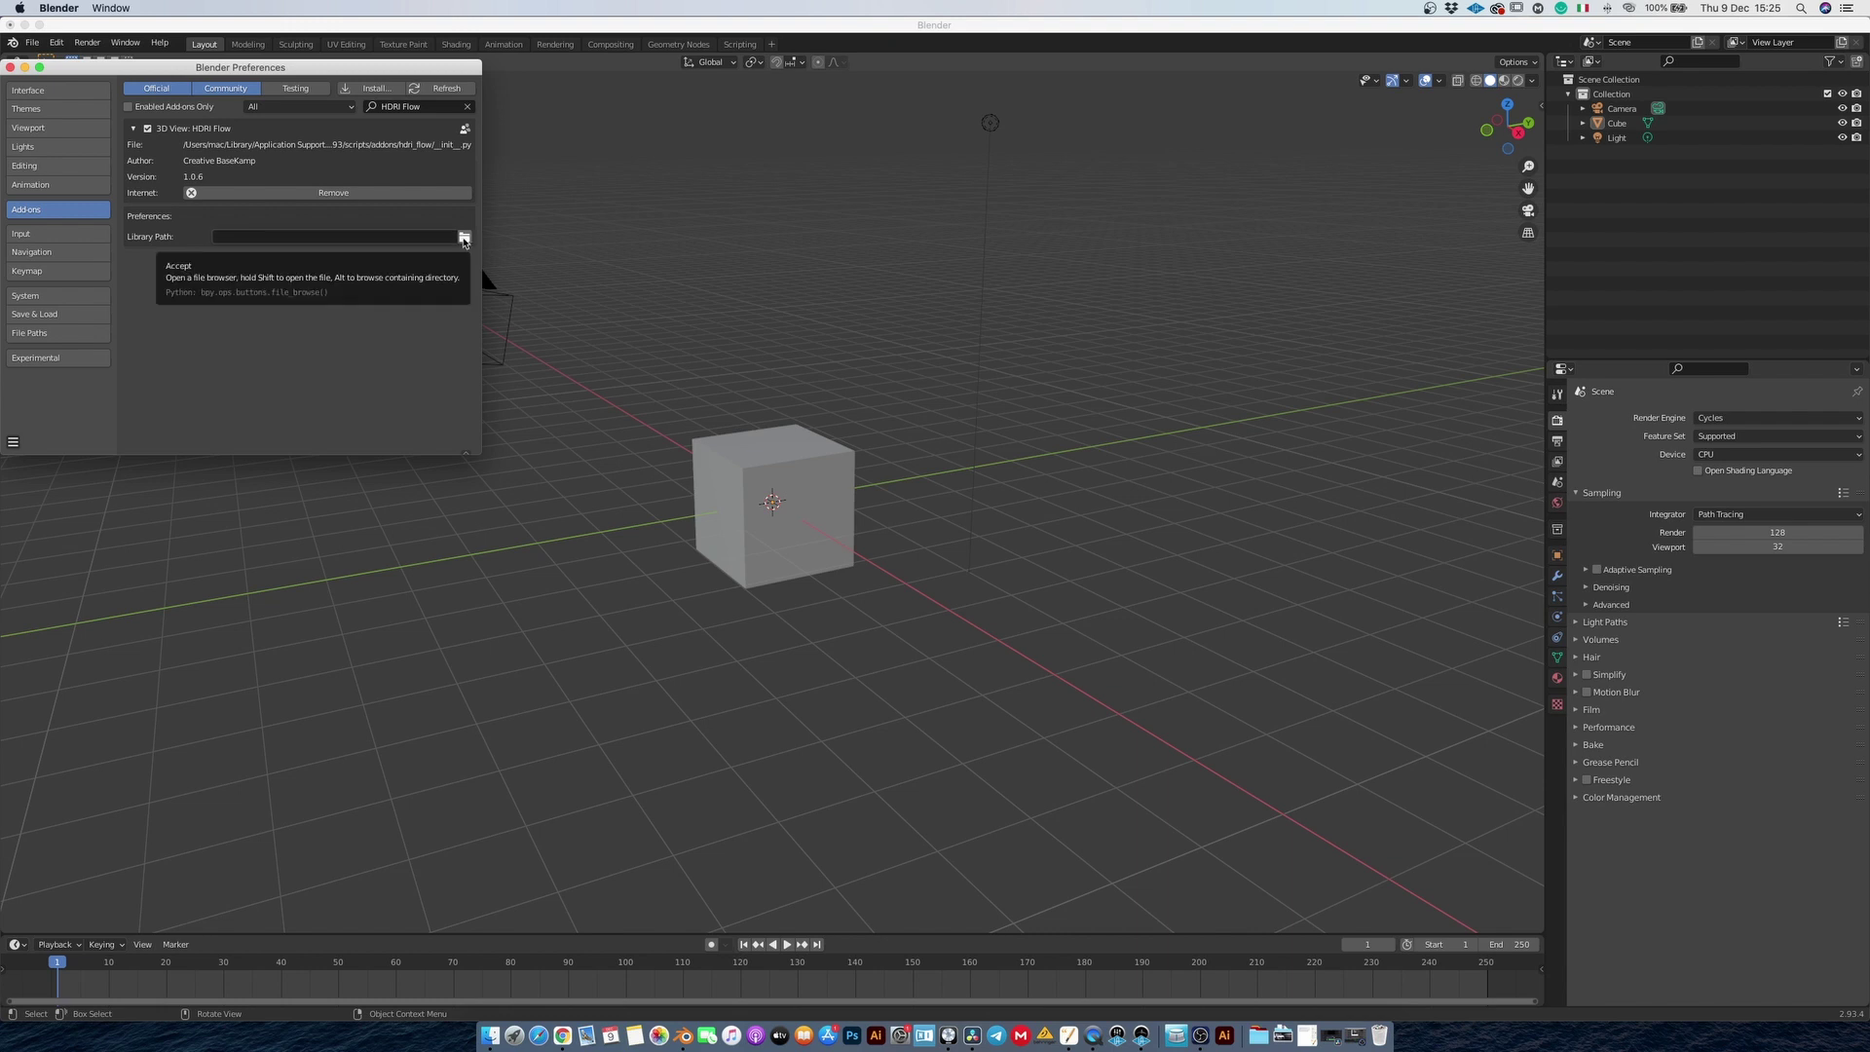
click(464, 237)
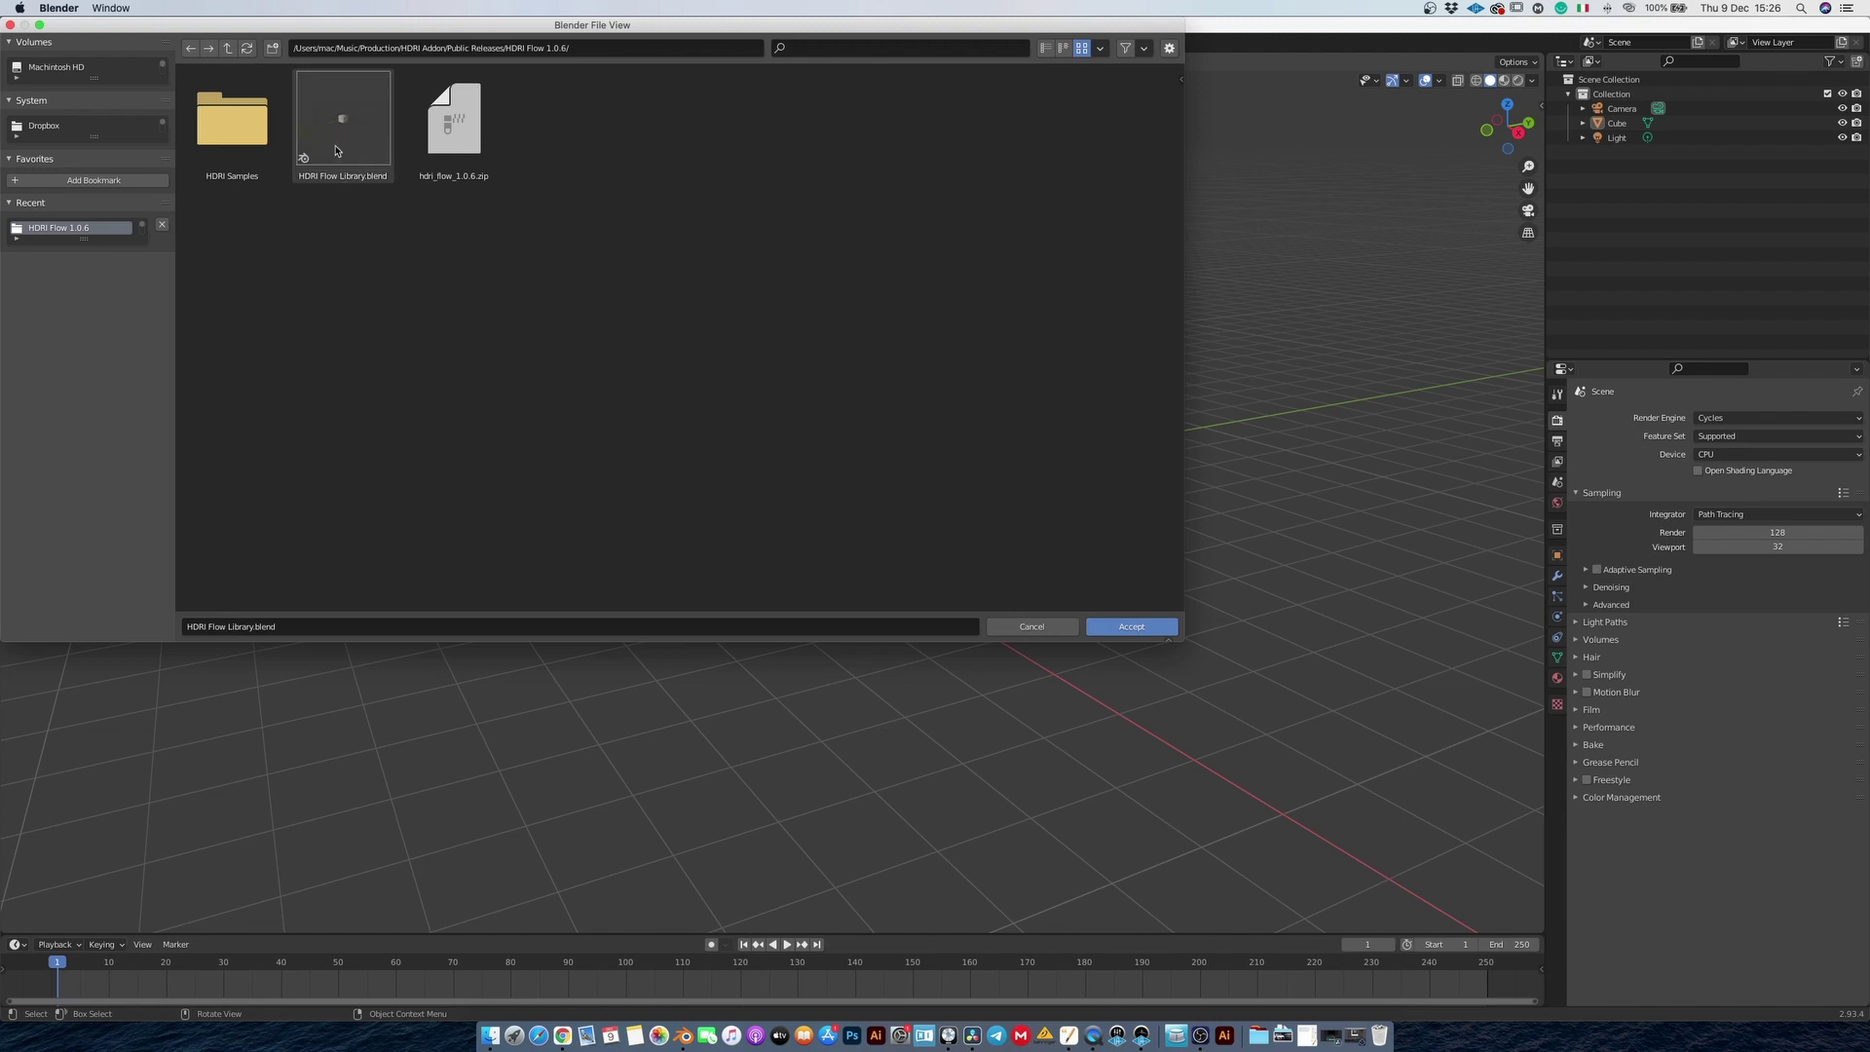
click(336, 150)
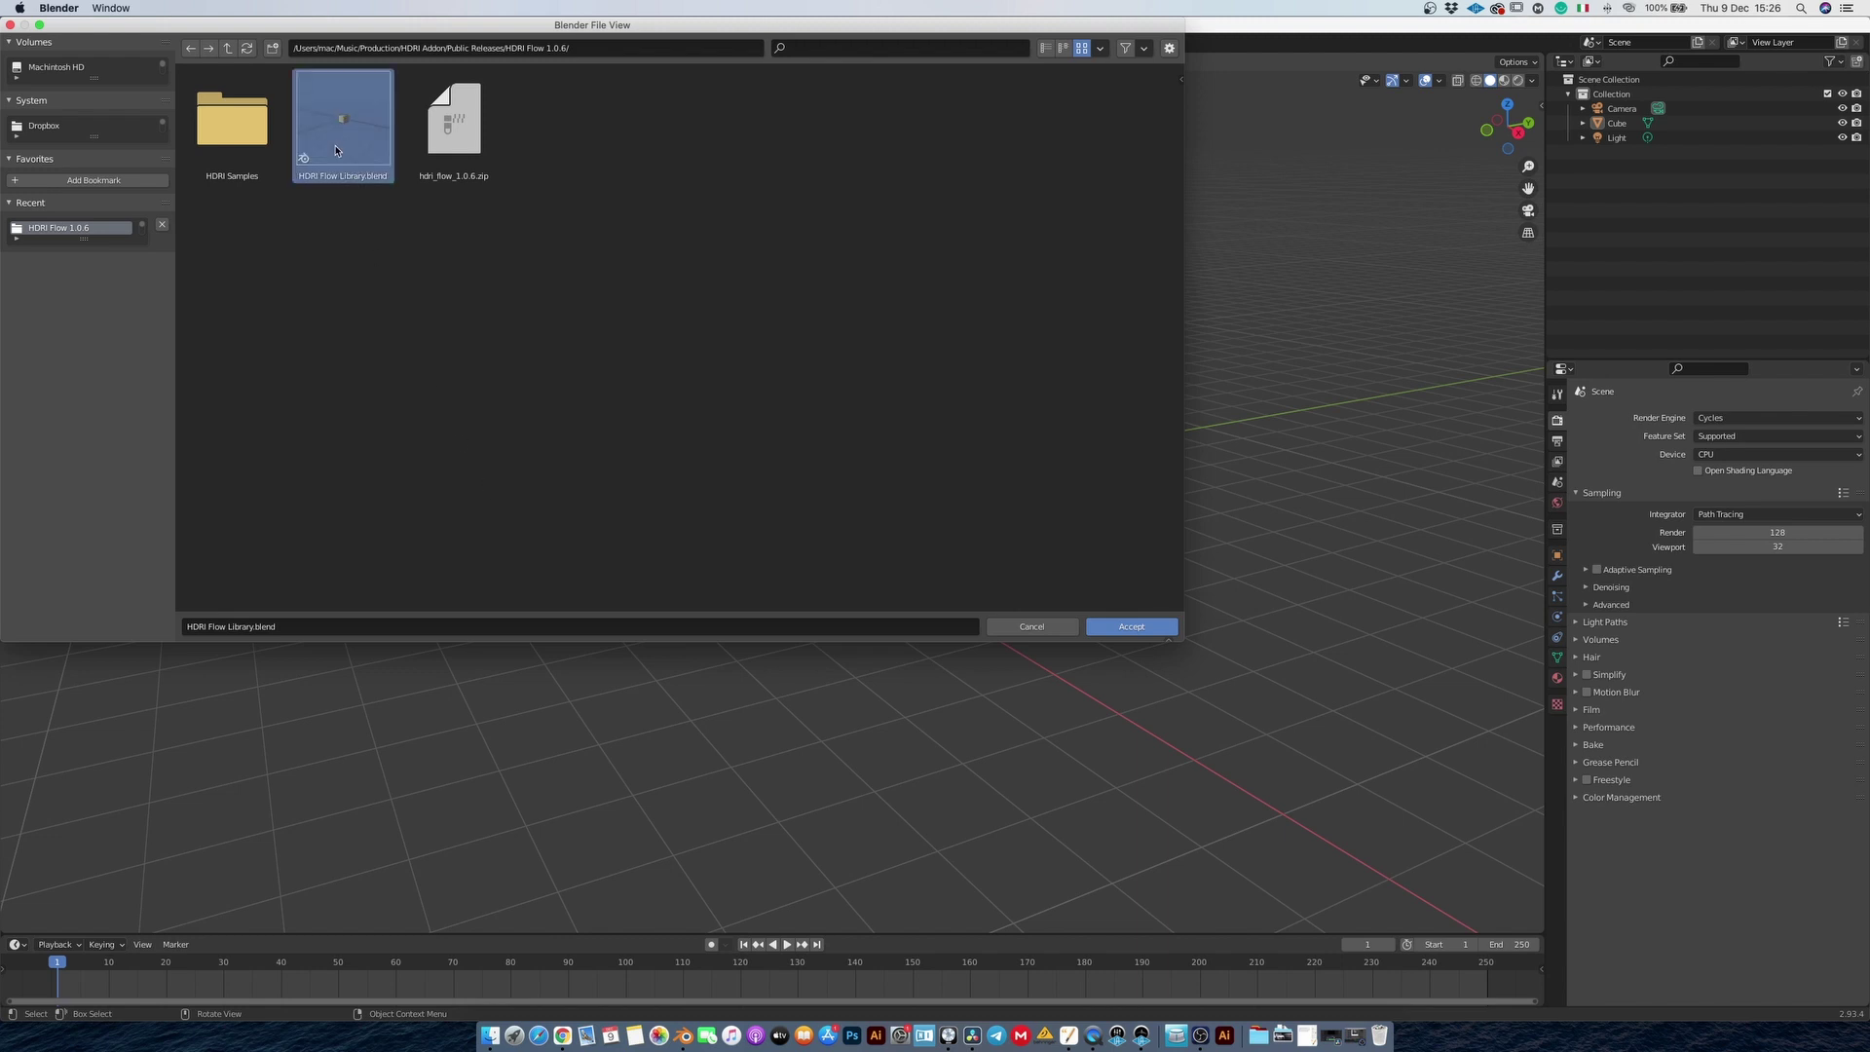
click(1130, 626)
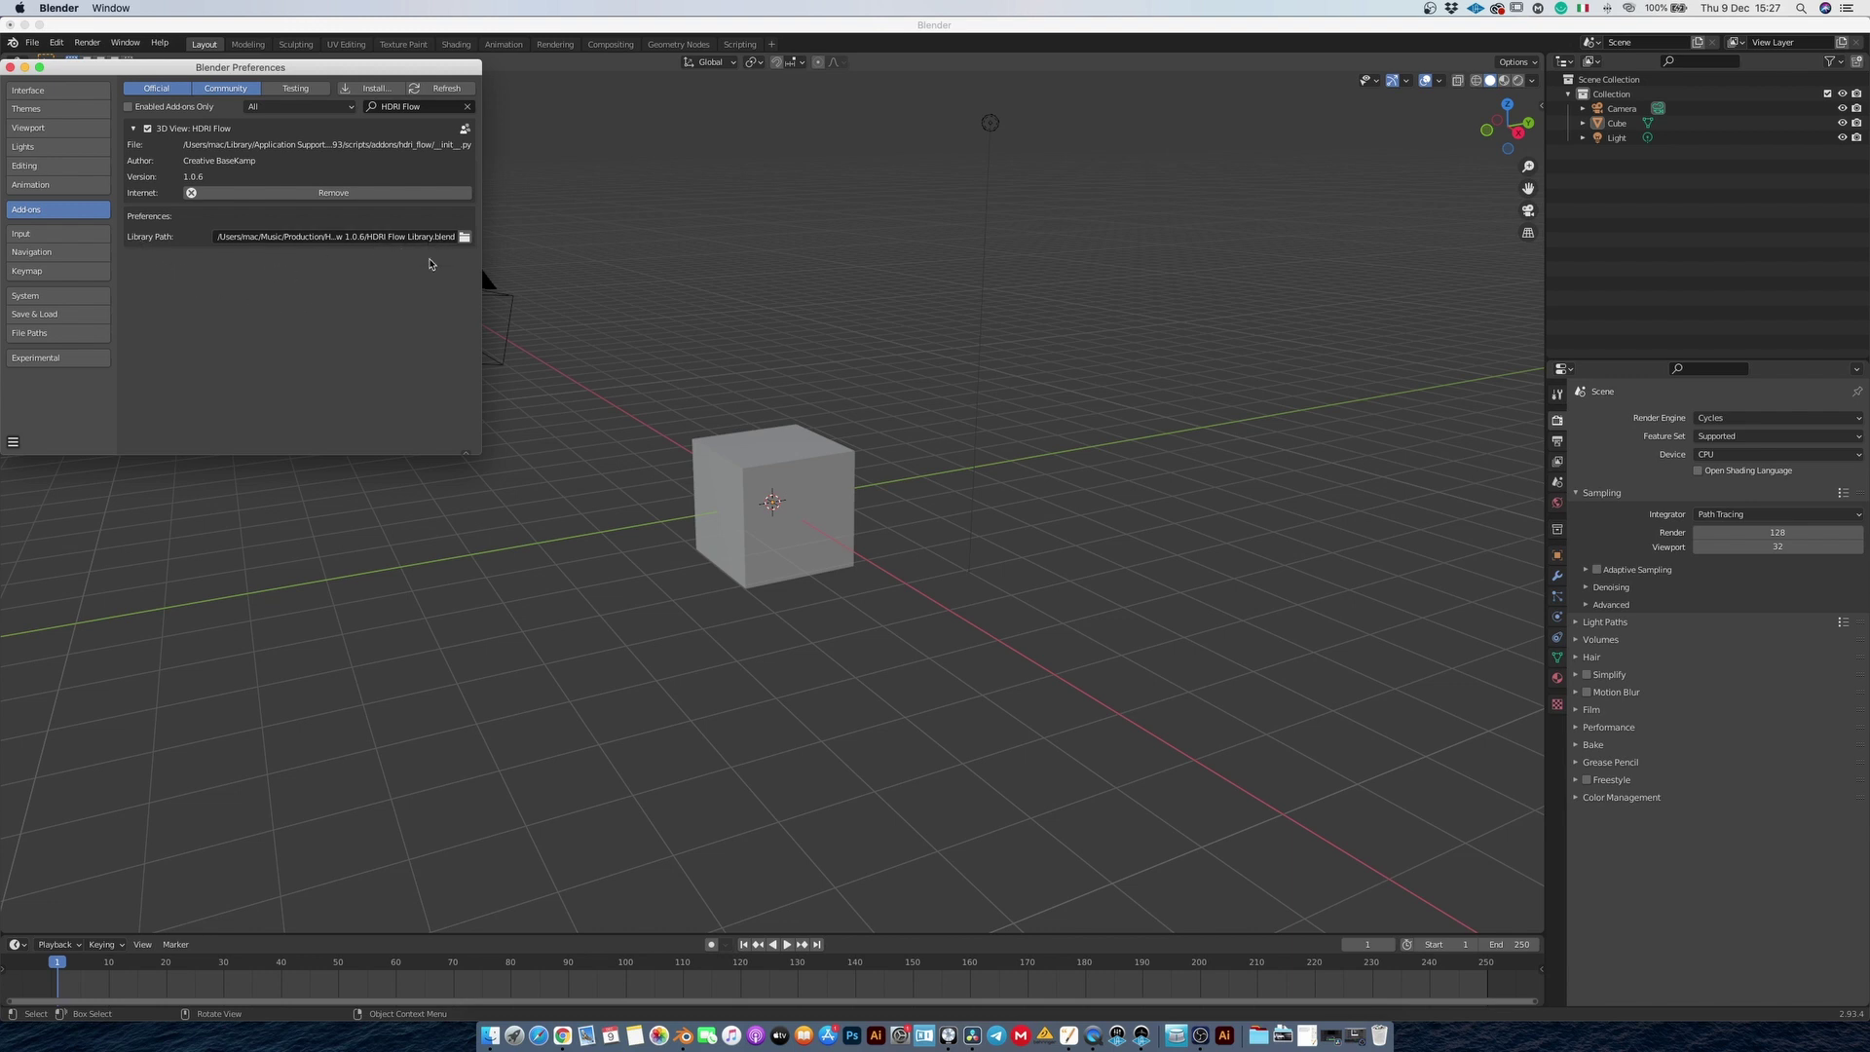
Close the preferences and show the HDRI Flow controls in the 3D viewport's sidebar.
click(11, 443)
click(10, 67)
key(n)
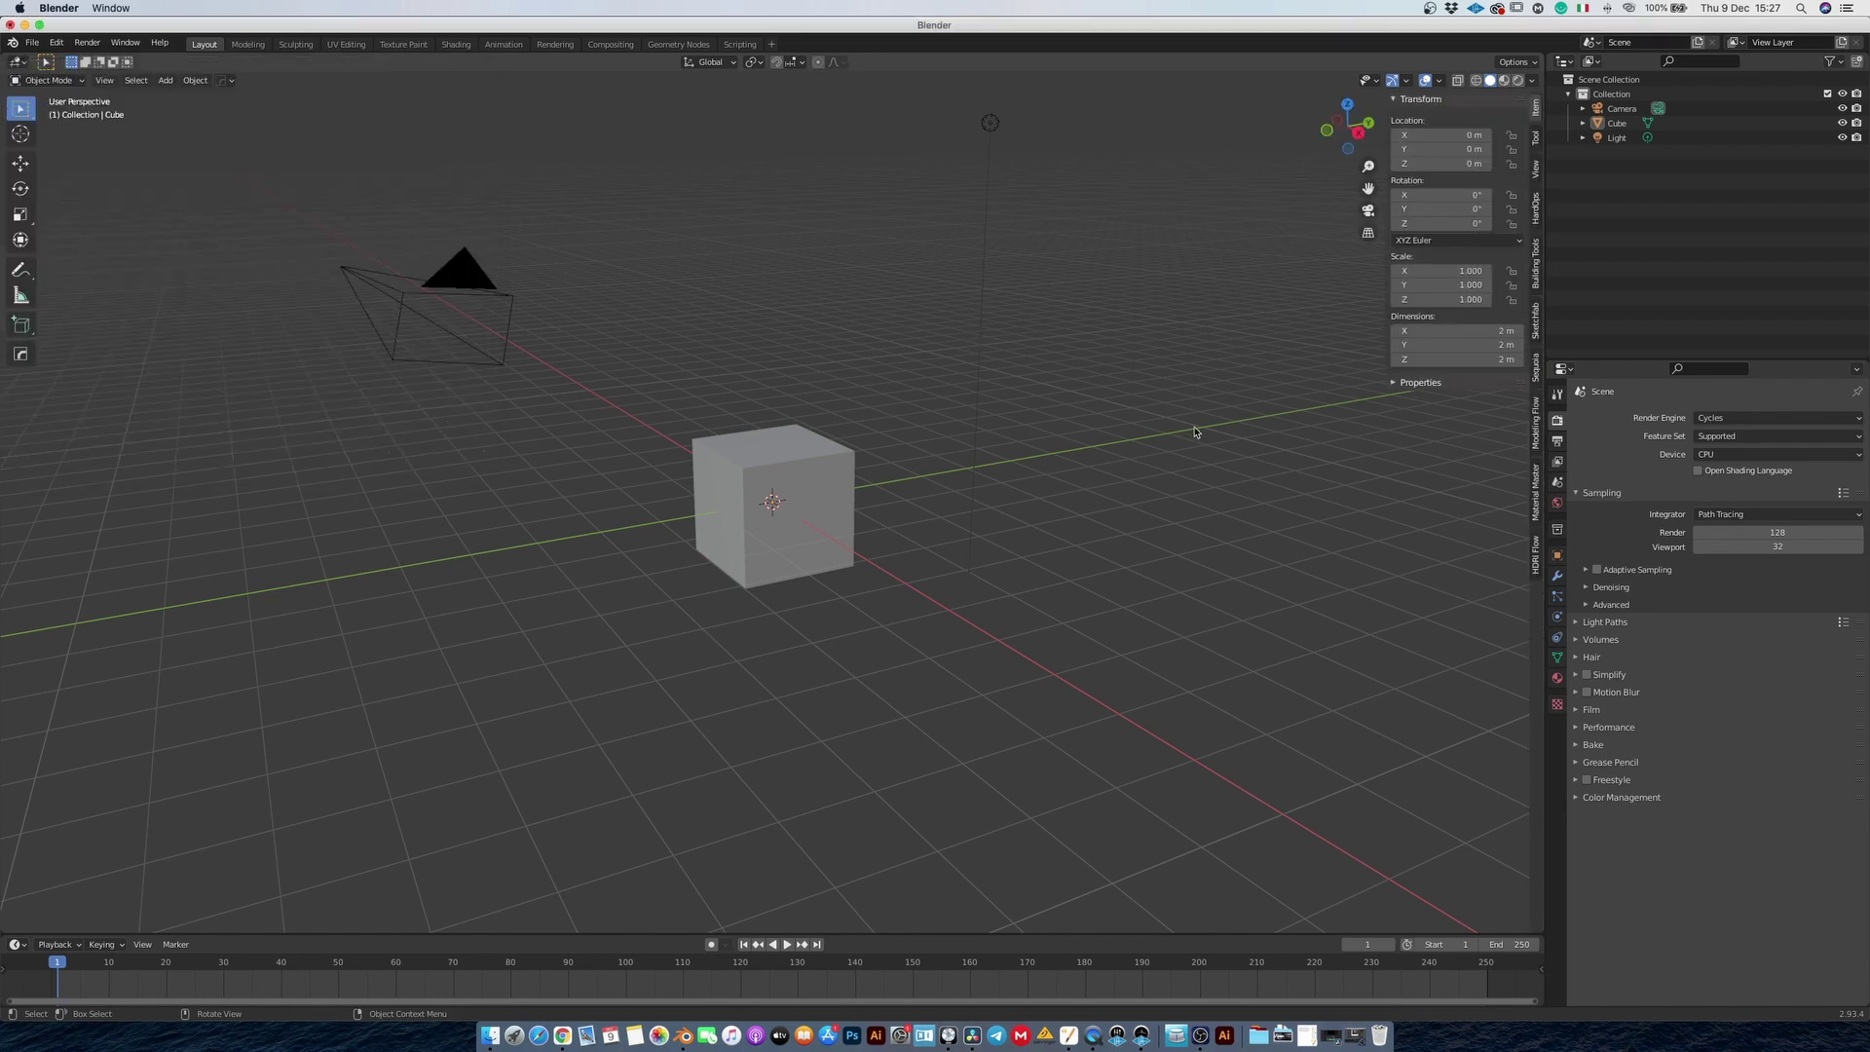
click(1537, 557)
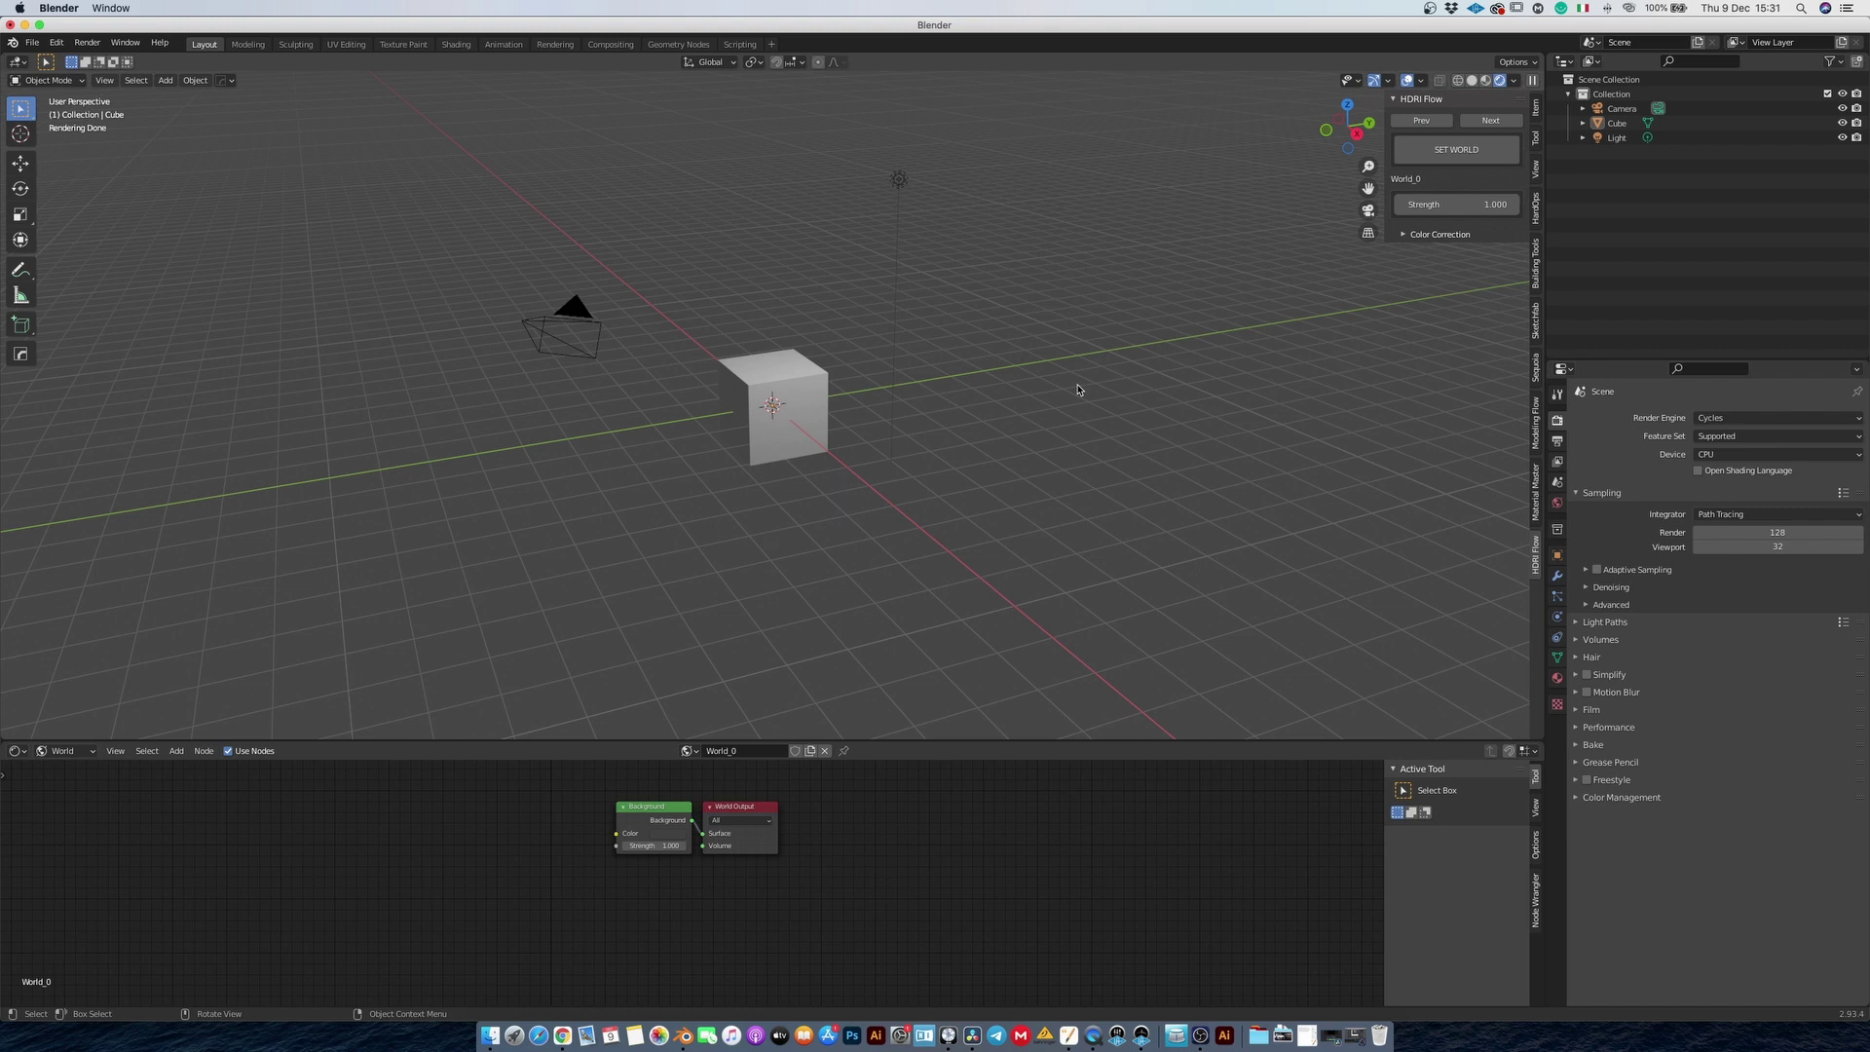
Set World_1 from the HDRI Flow library as the scene's environment and view it around the cube.
click(1490, 119)
click(1452, 161)
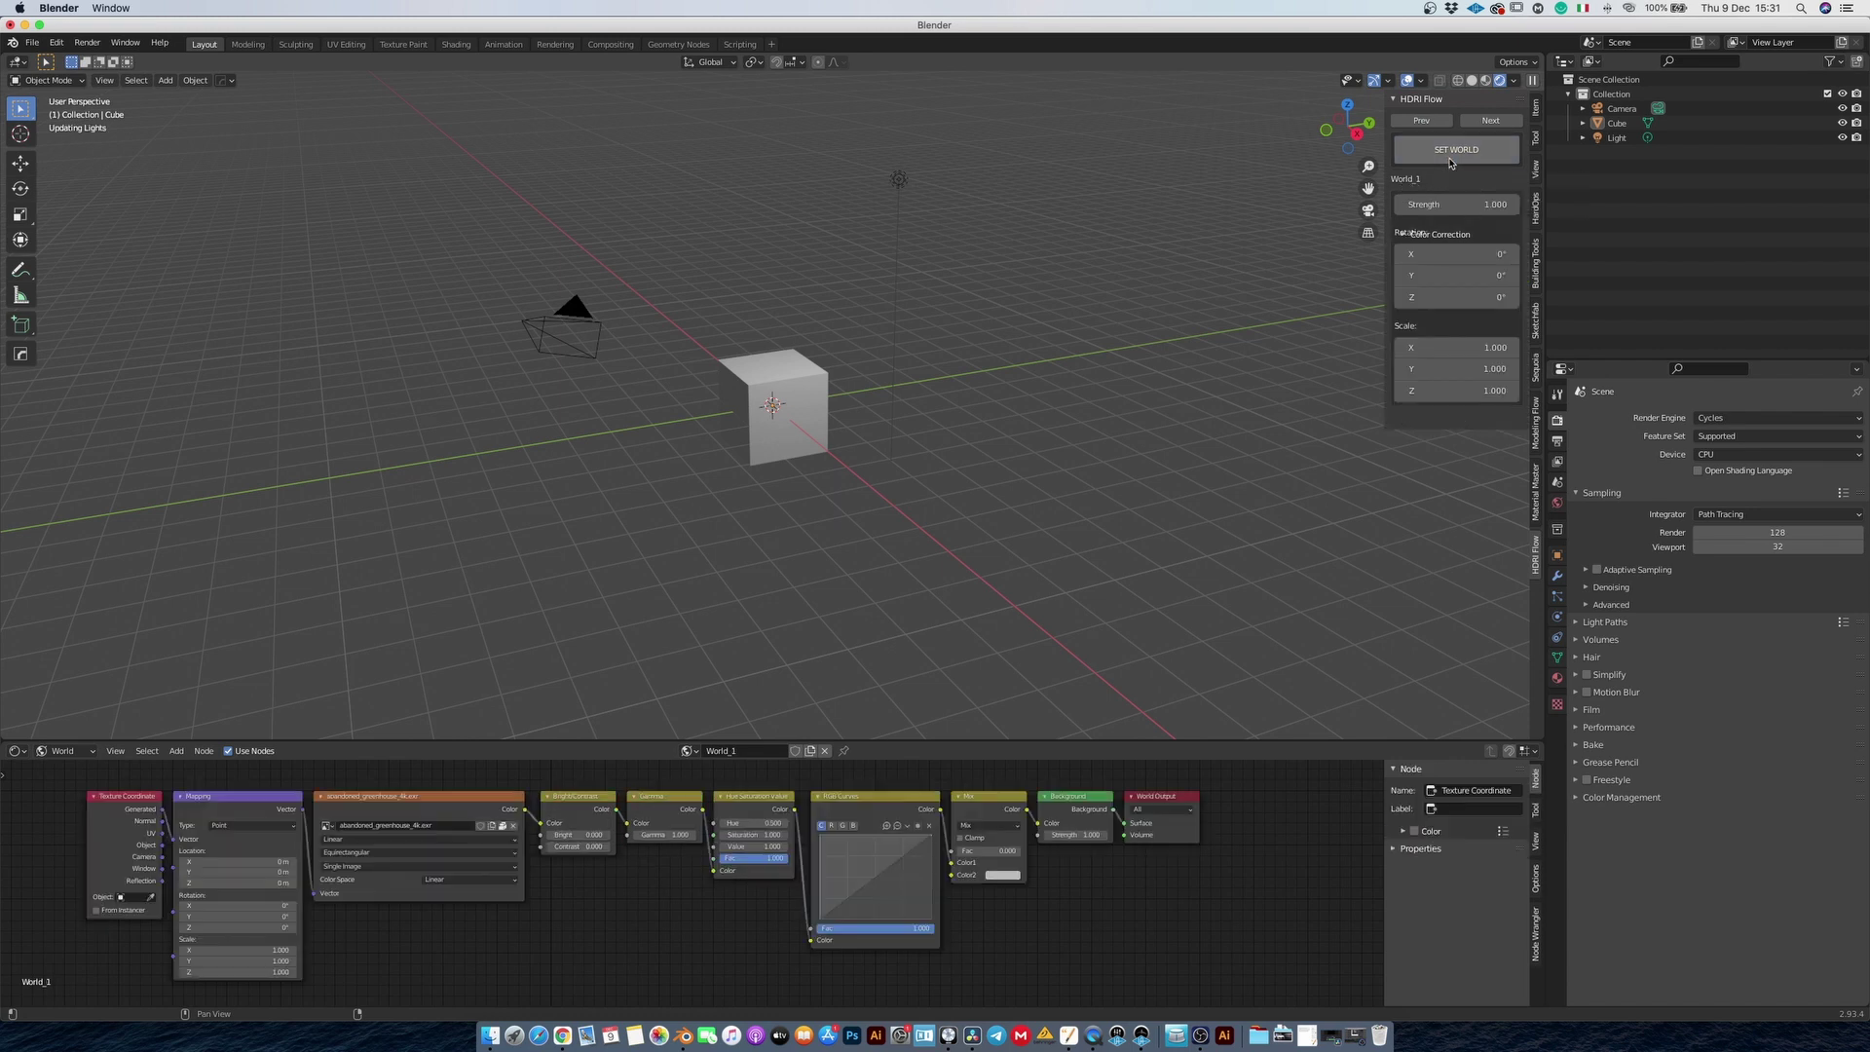
mouse_move(899, 377)
middle_down()
mouse_move(1125, 352)
mouse_move(1019, 357)
mouse_move(965, 419)
middle_up()
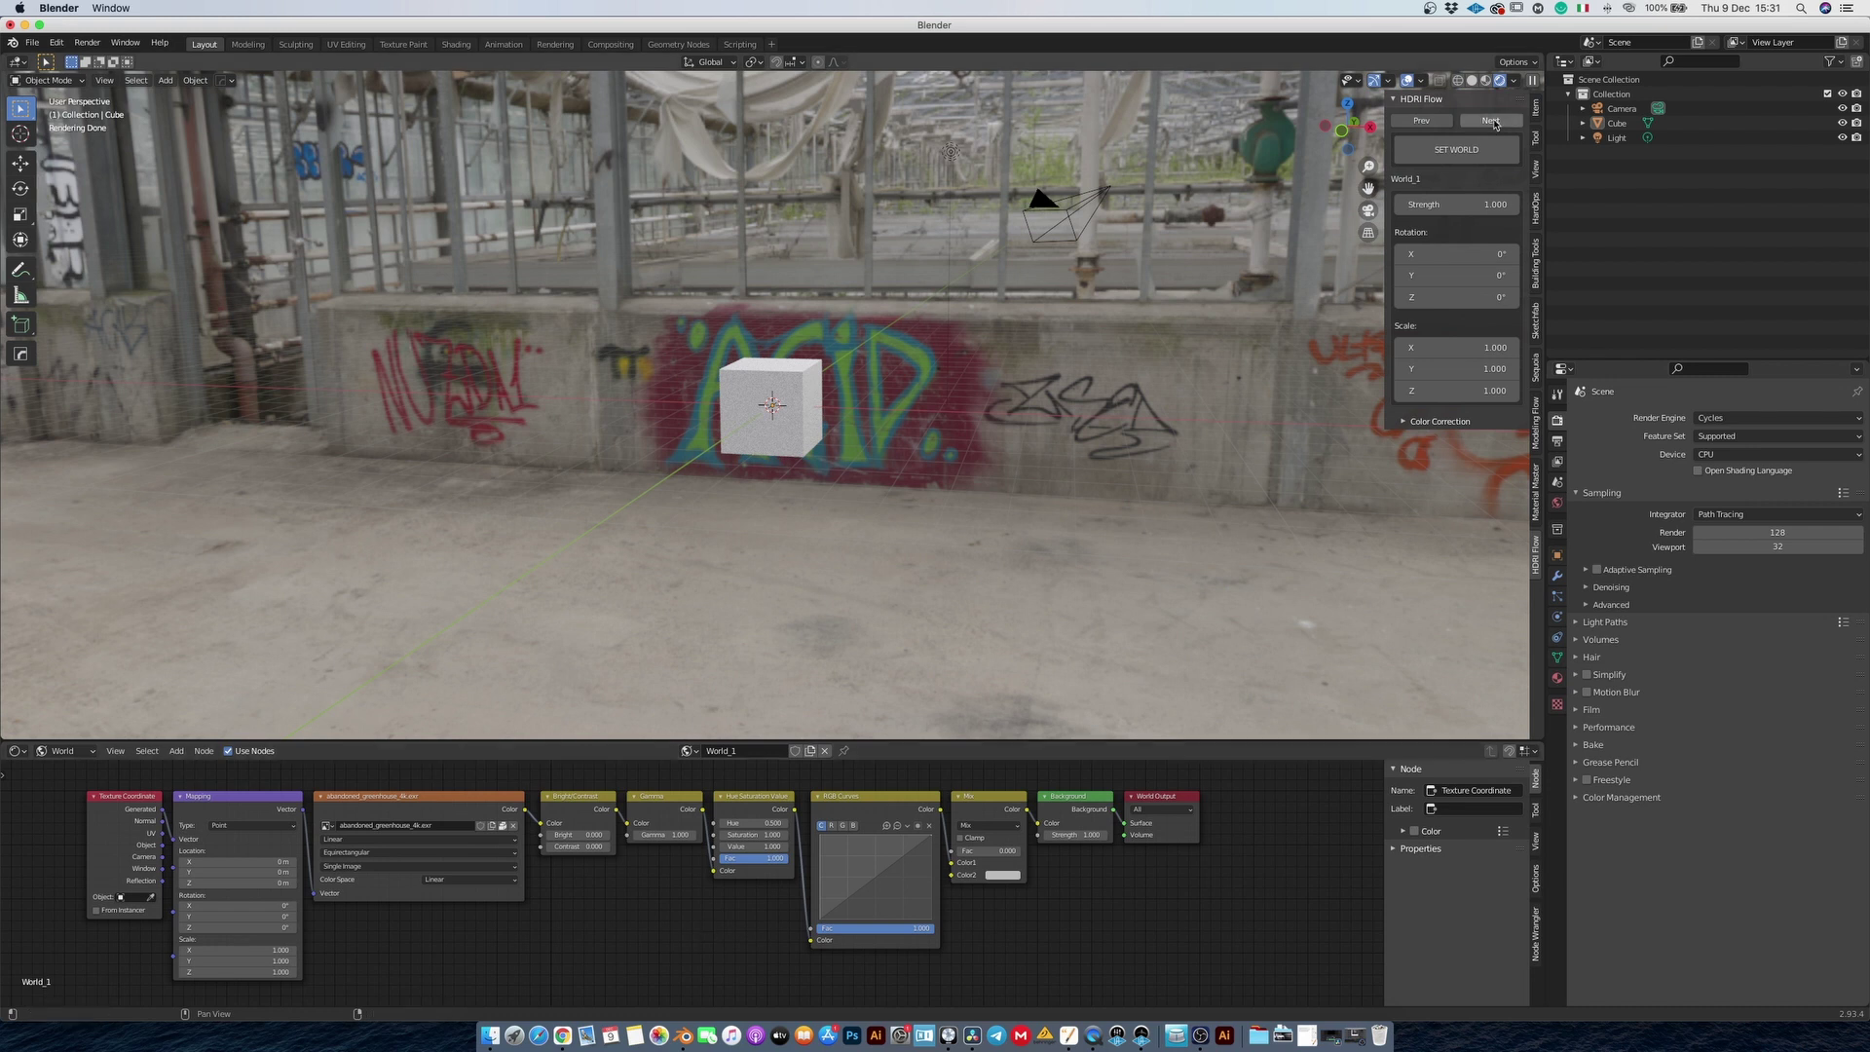
Switch the scene's environment to World_2 and World_3 in turn, viewing each around the cube.
click(1443, 153)
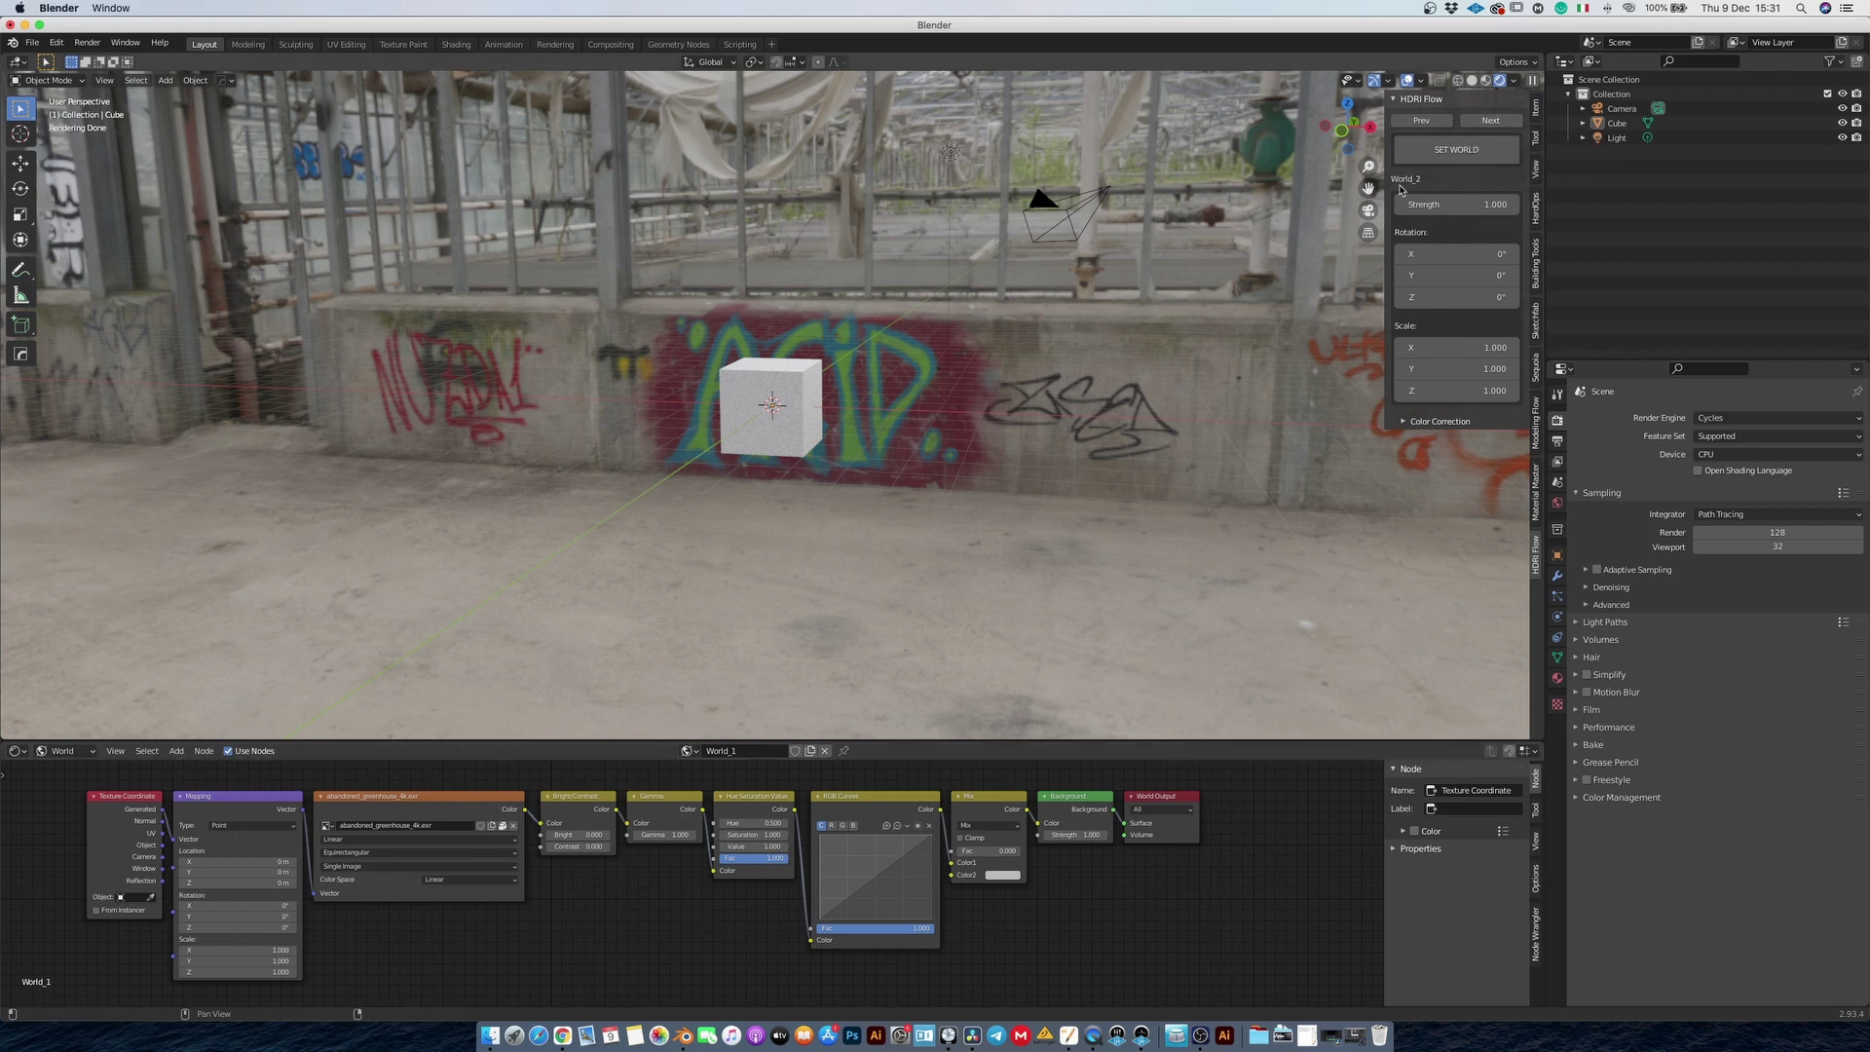
click(1443, 151)
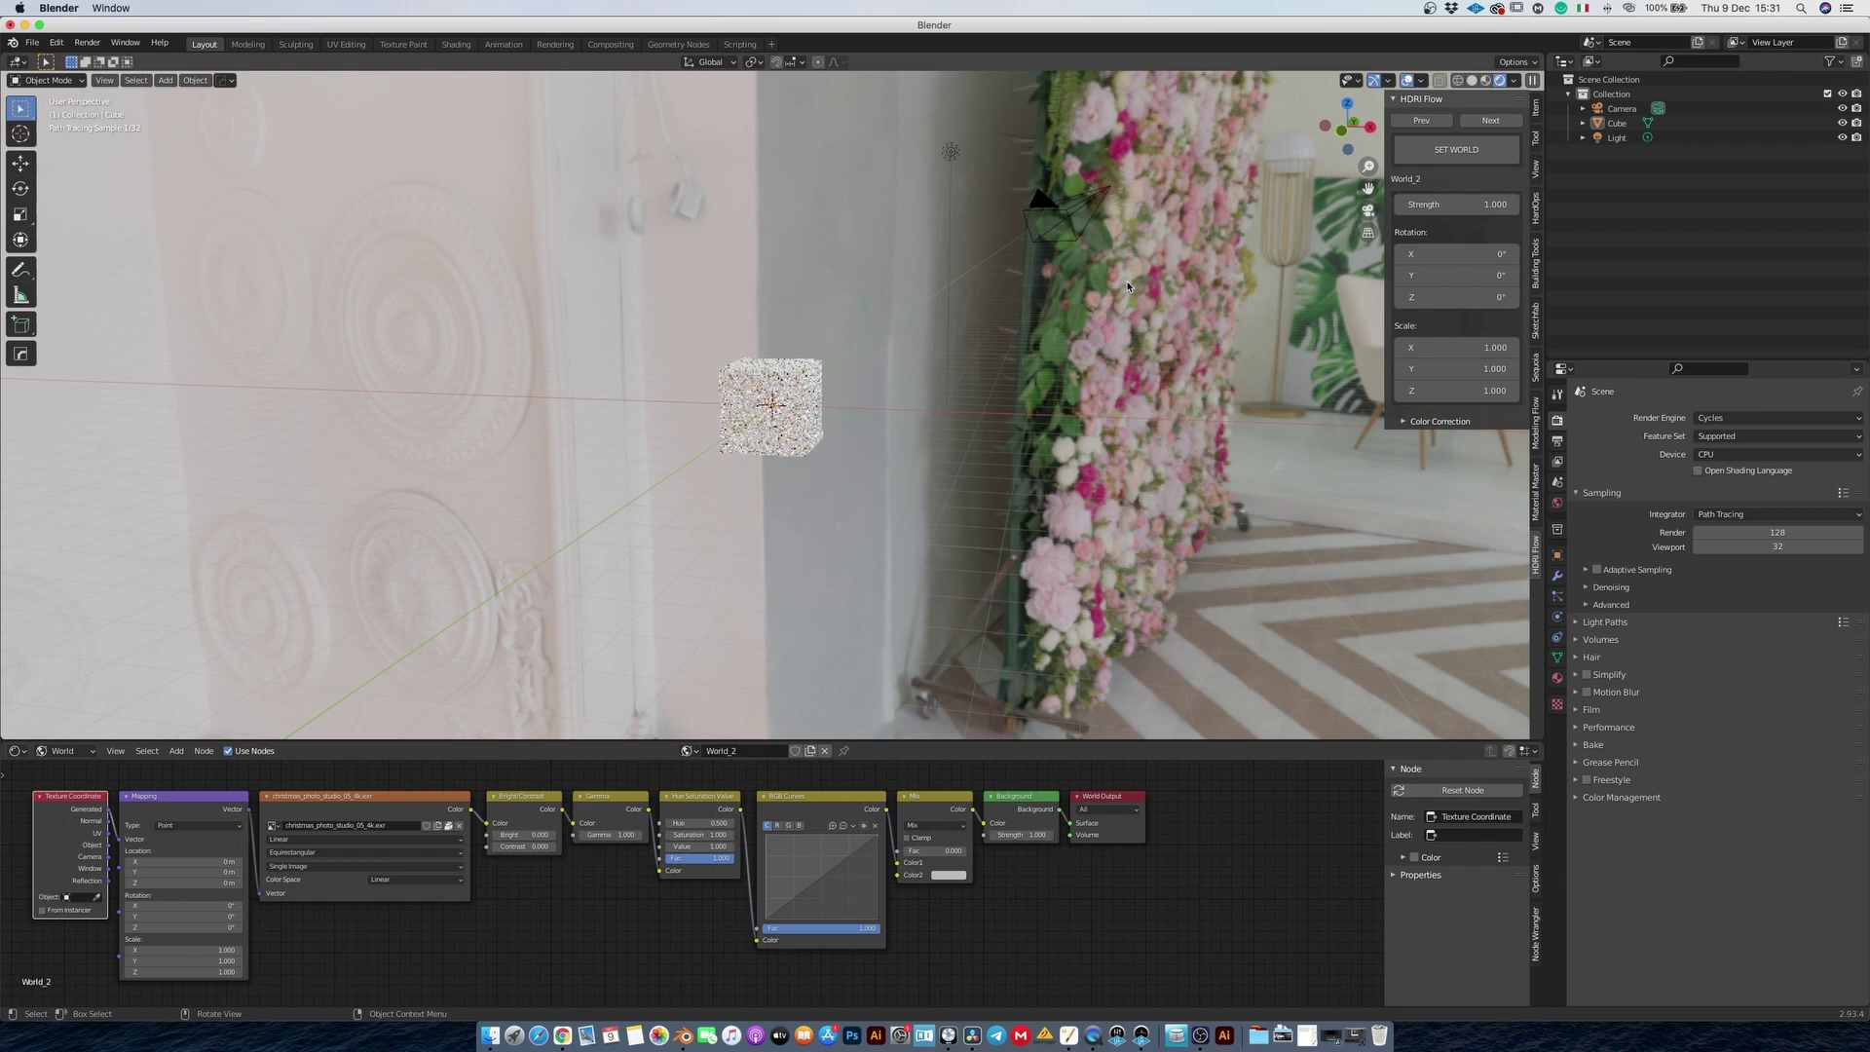
middle_drag(630, 388, 754, 366)
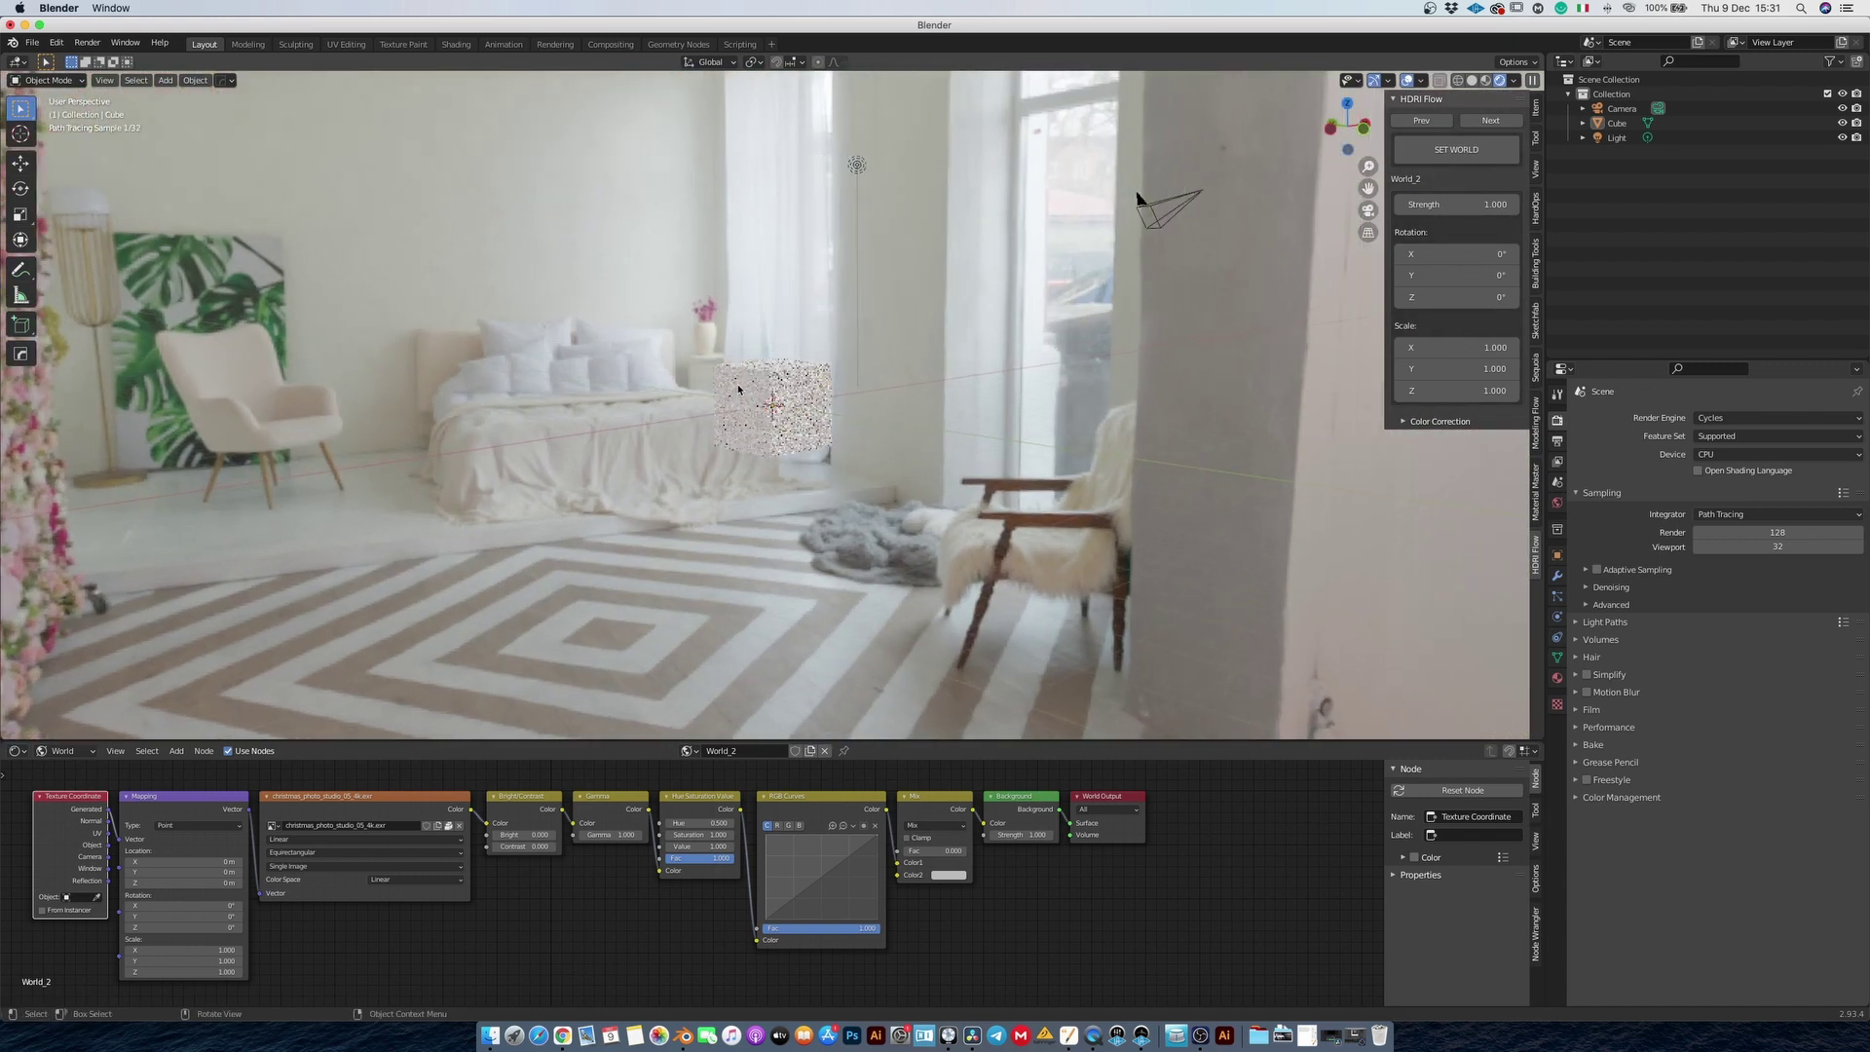
click(1501, 118)
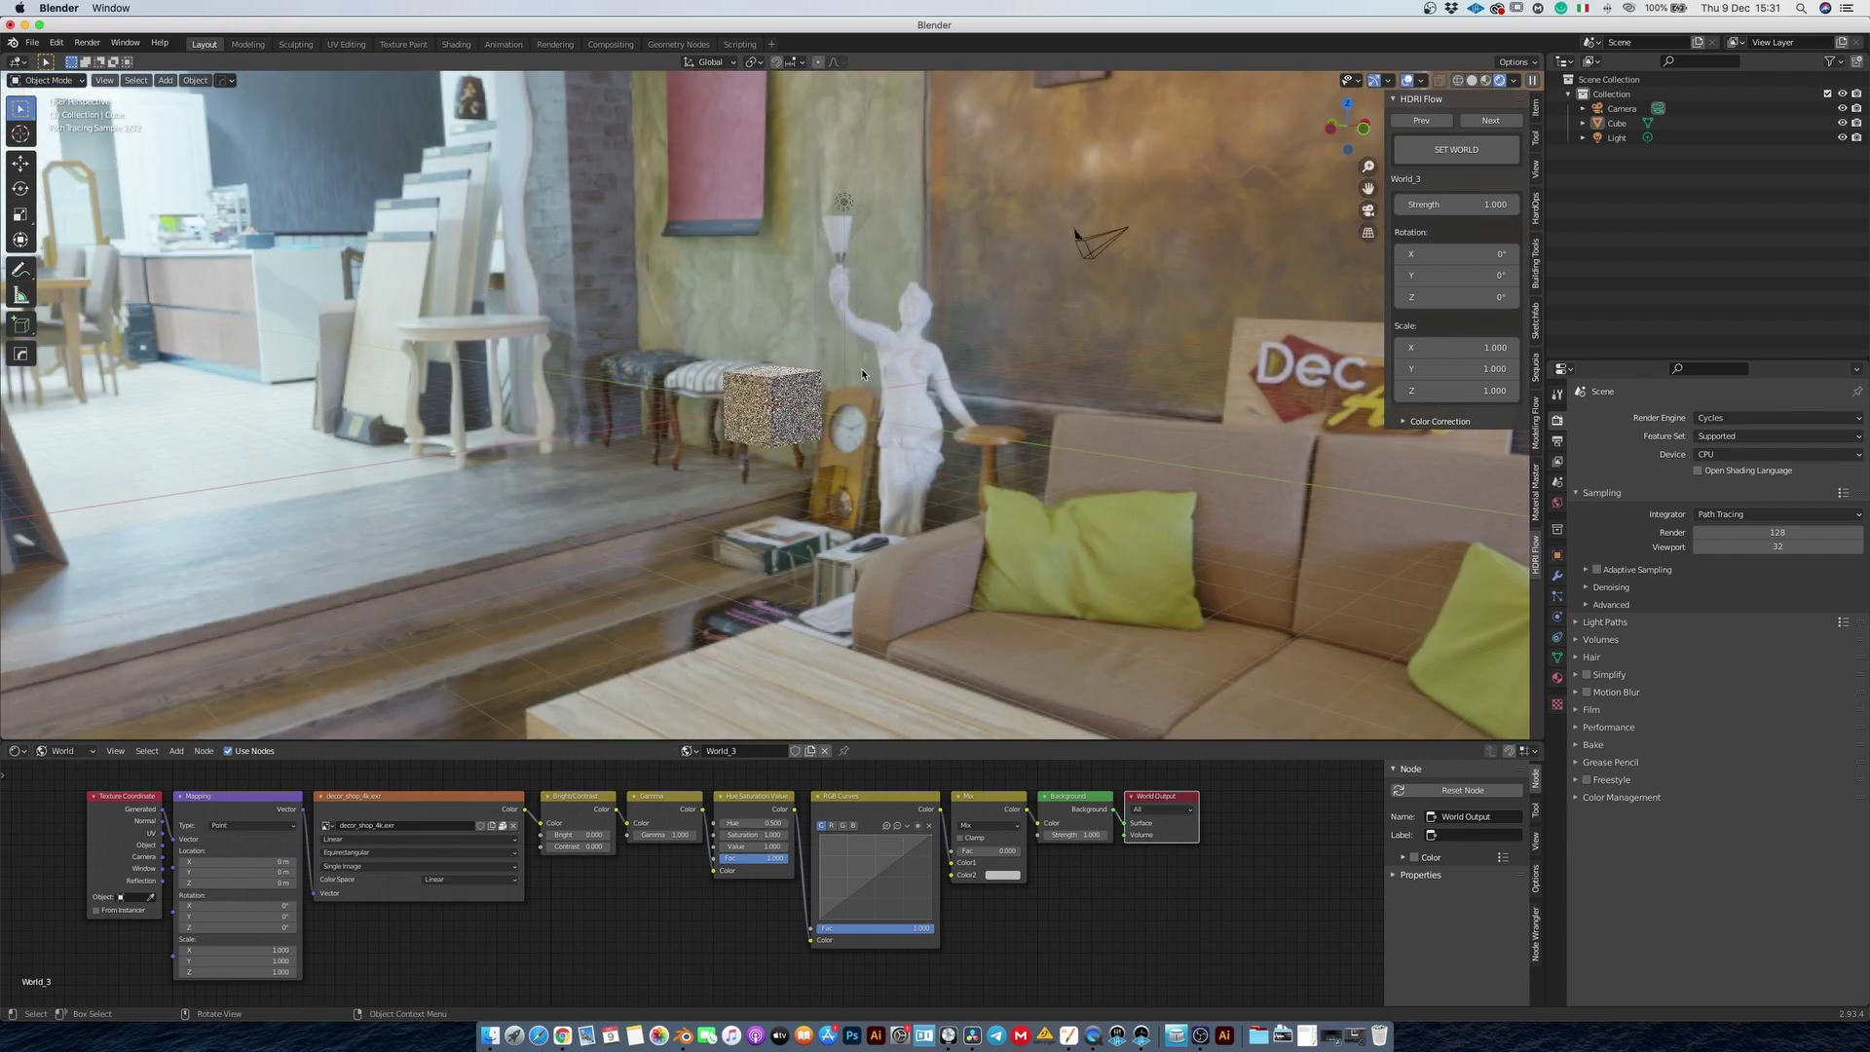
middle_drag(795, 355, 809, 377)
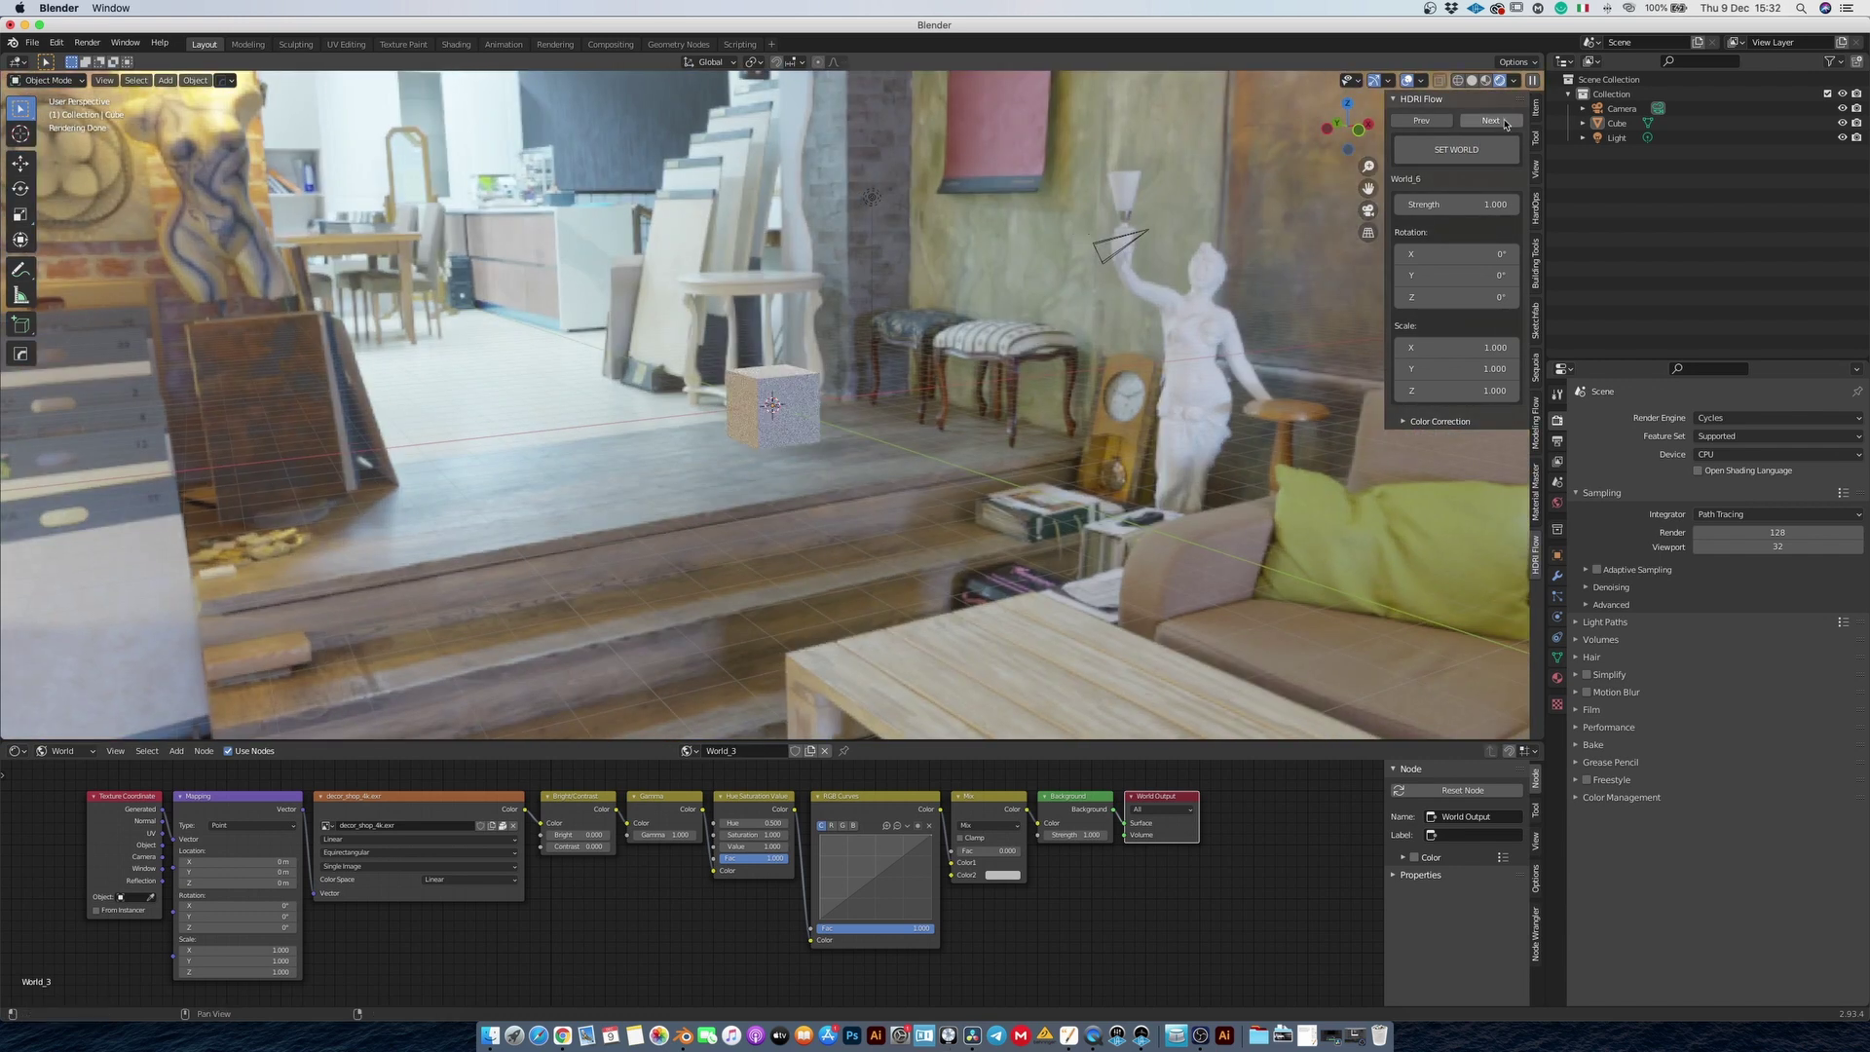
Advance the HDRI Flow world selection to World_12 and widen the sidebar.
click(1505, 121)
click(1505, 121)
click(1504, 121)
click(1504, 120)
click(1505, 121)
click(1505, 121)
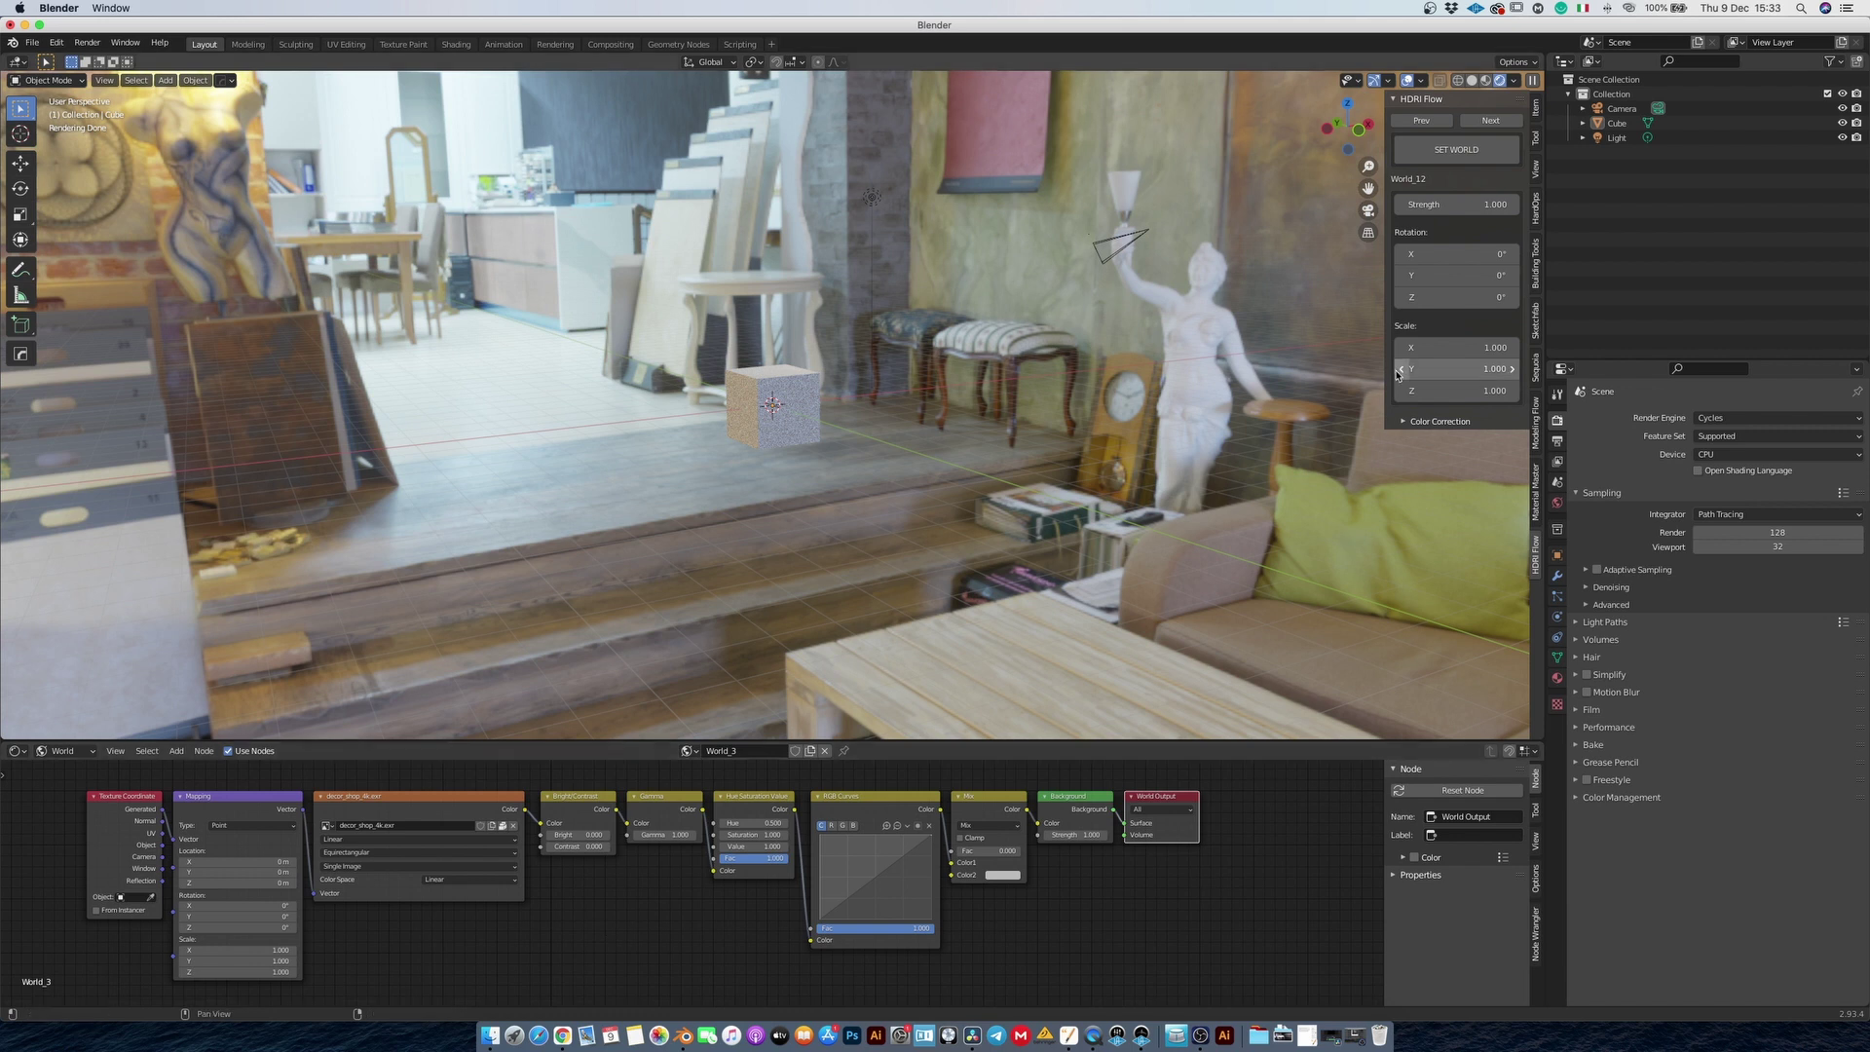
drag(1384, 364, 1309, 365)
Try a brighter environment strength and undo it, and rotate the HDRI to 40.4° around Z.
drag(1378, 205, 1396, 206)
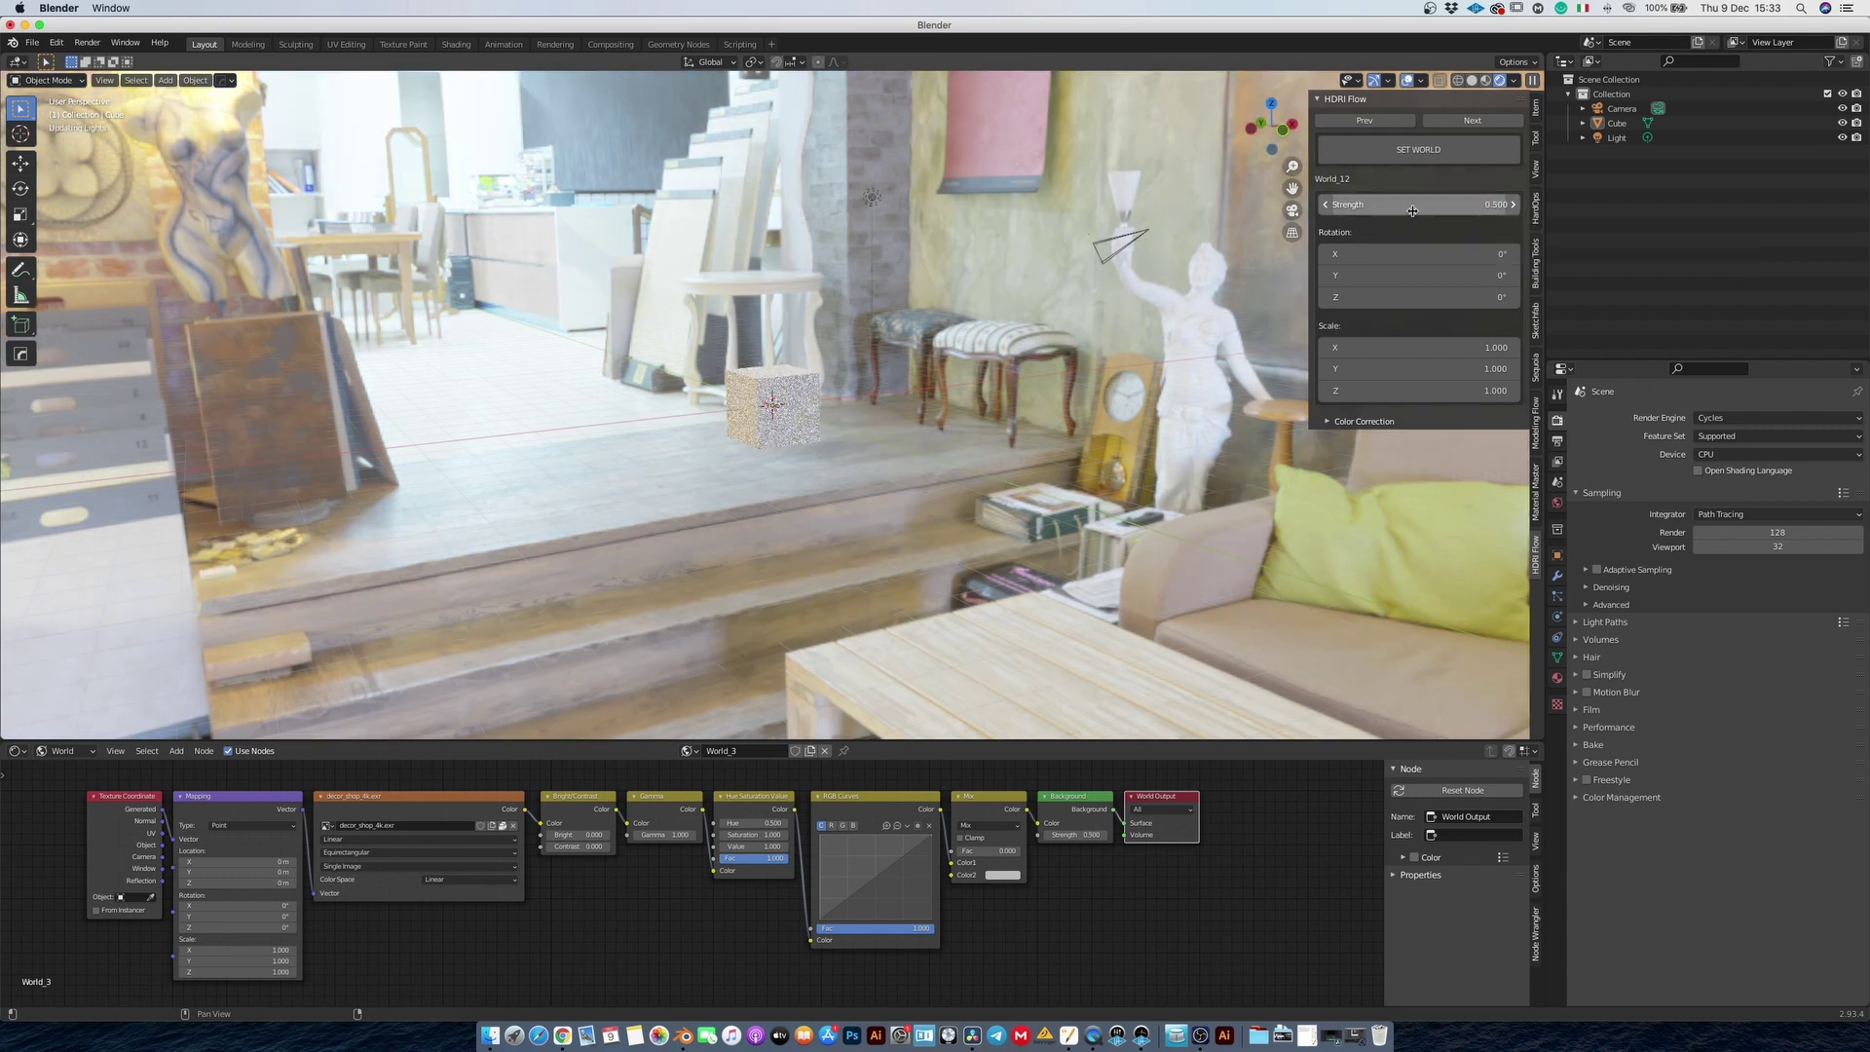
key(super+z)
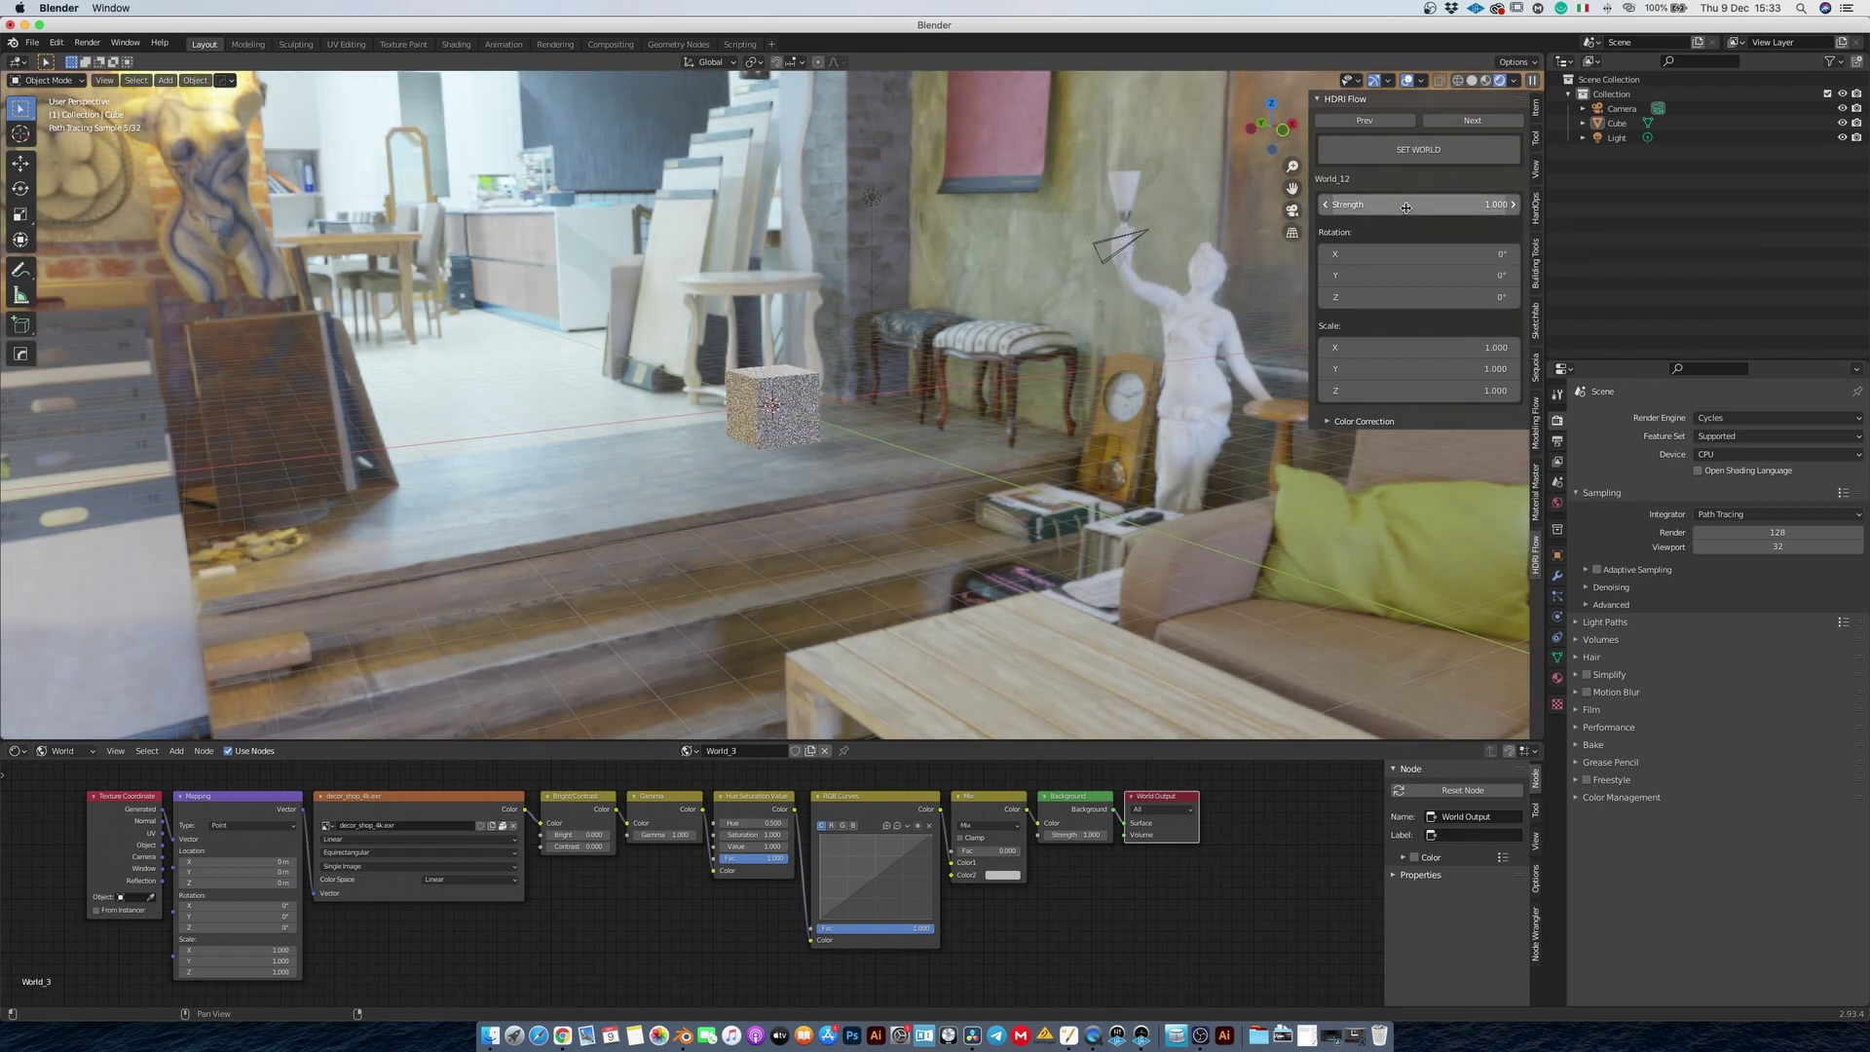
drag(1374, 300, 1357, 307)
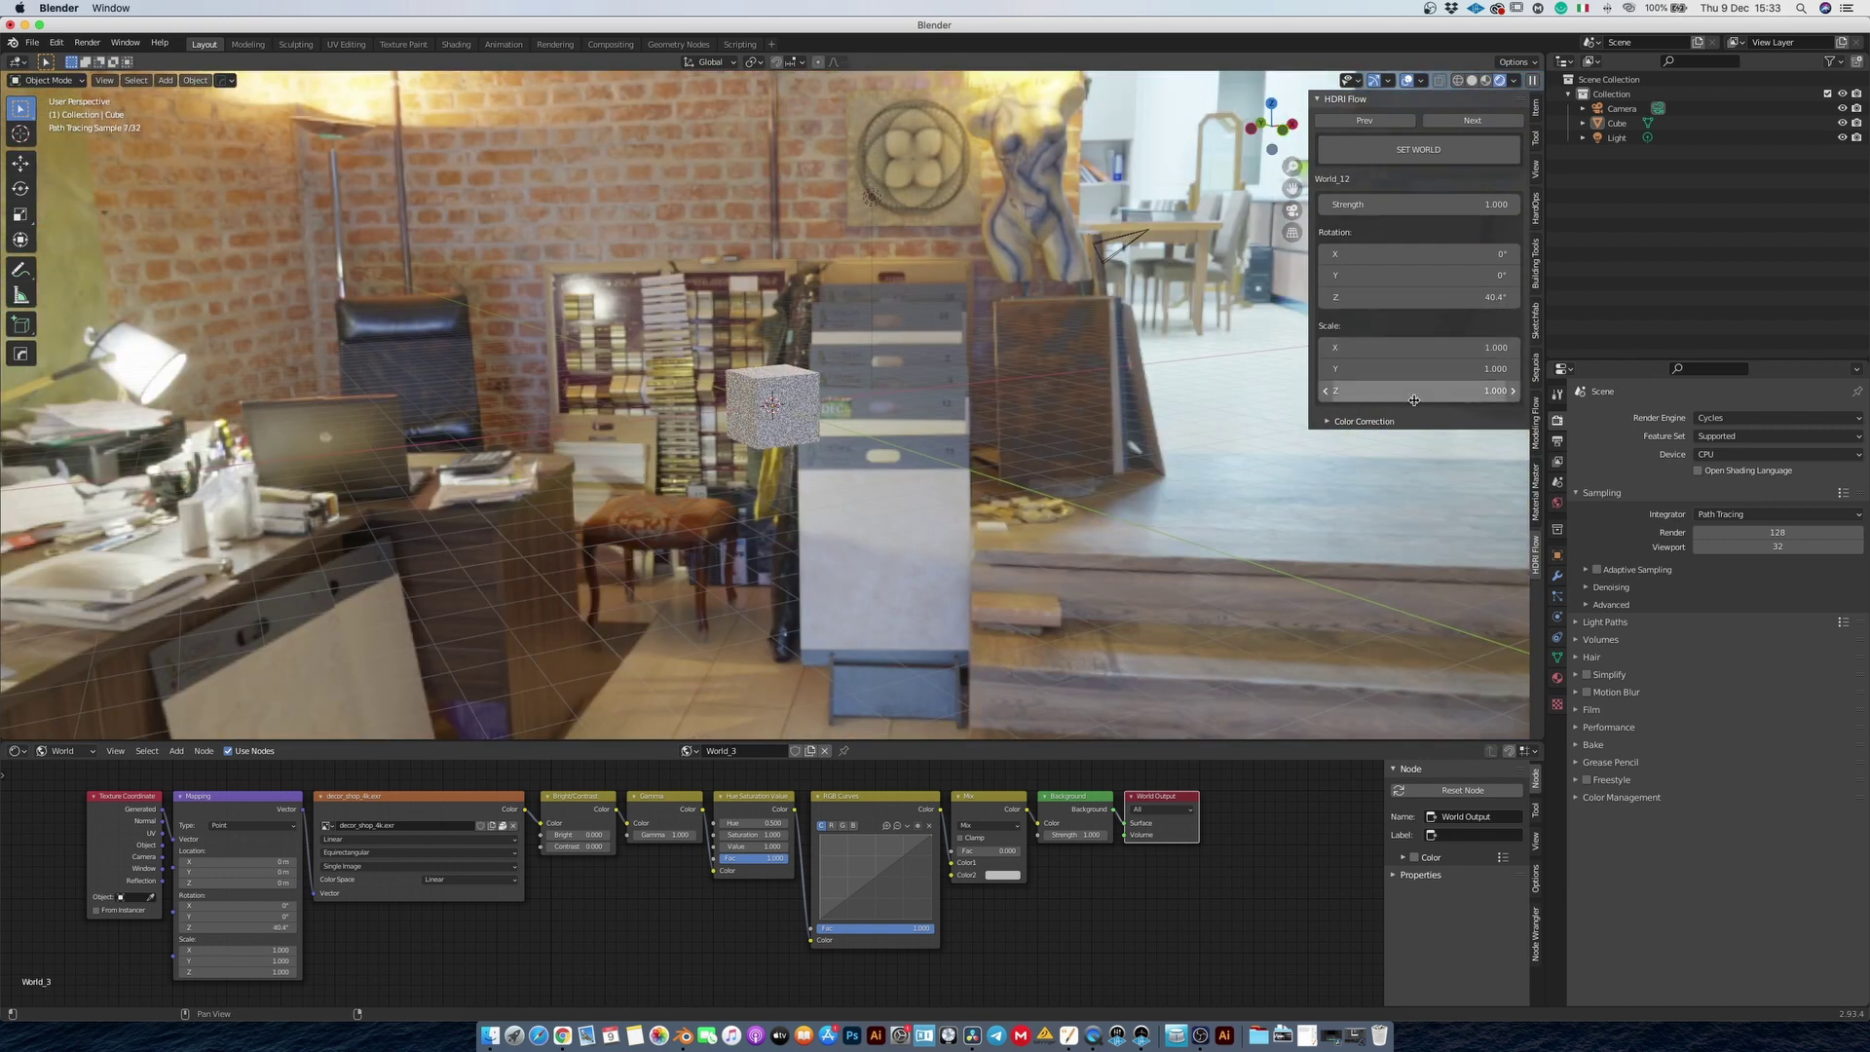
Set the environment's scale to 6 on the X, Y and Z axes.
drag(1408, 390, 1466, 348)
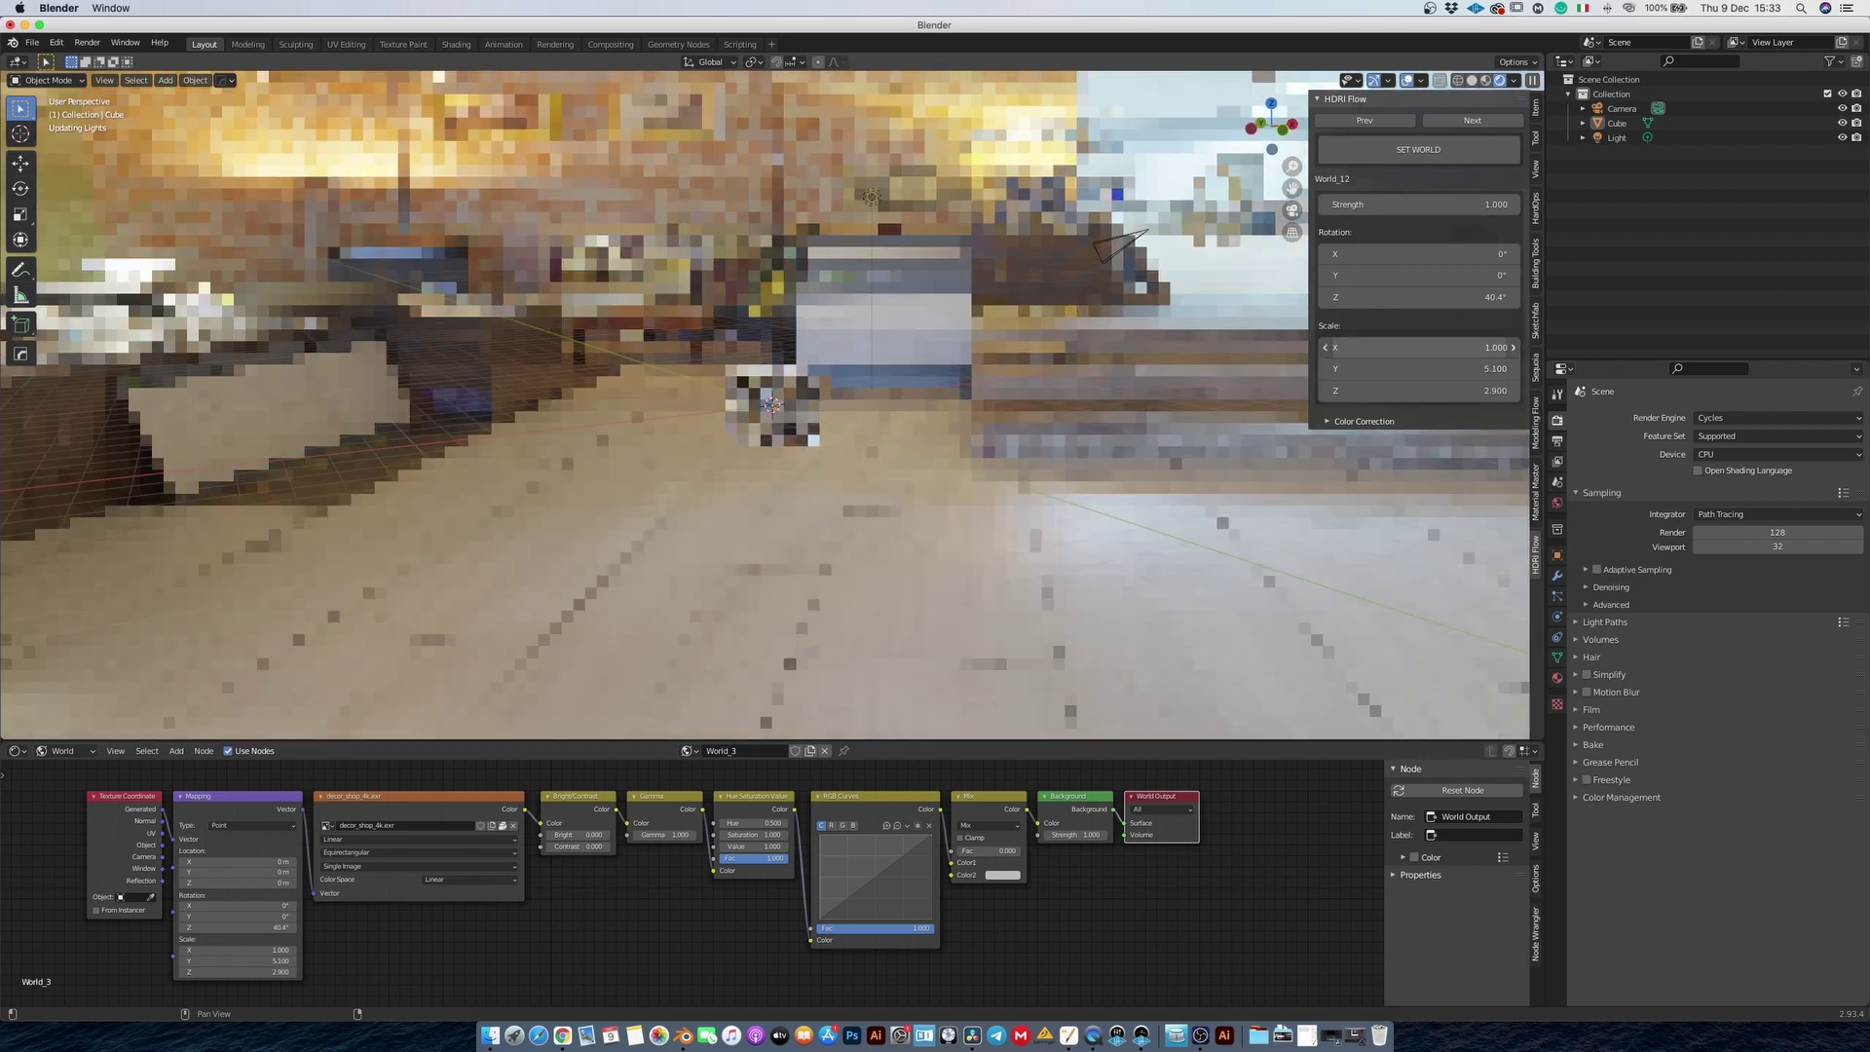
click(1411, 347)
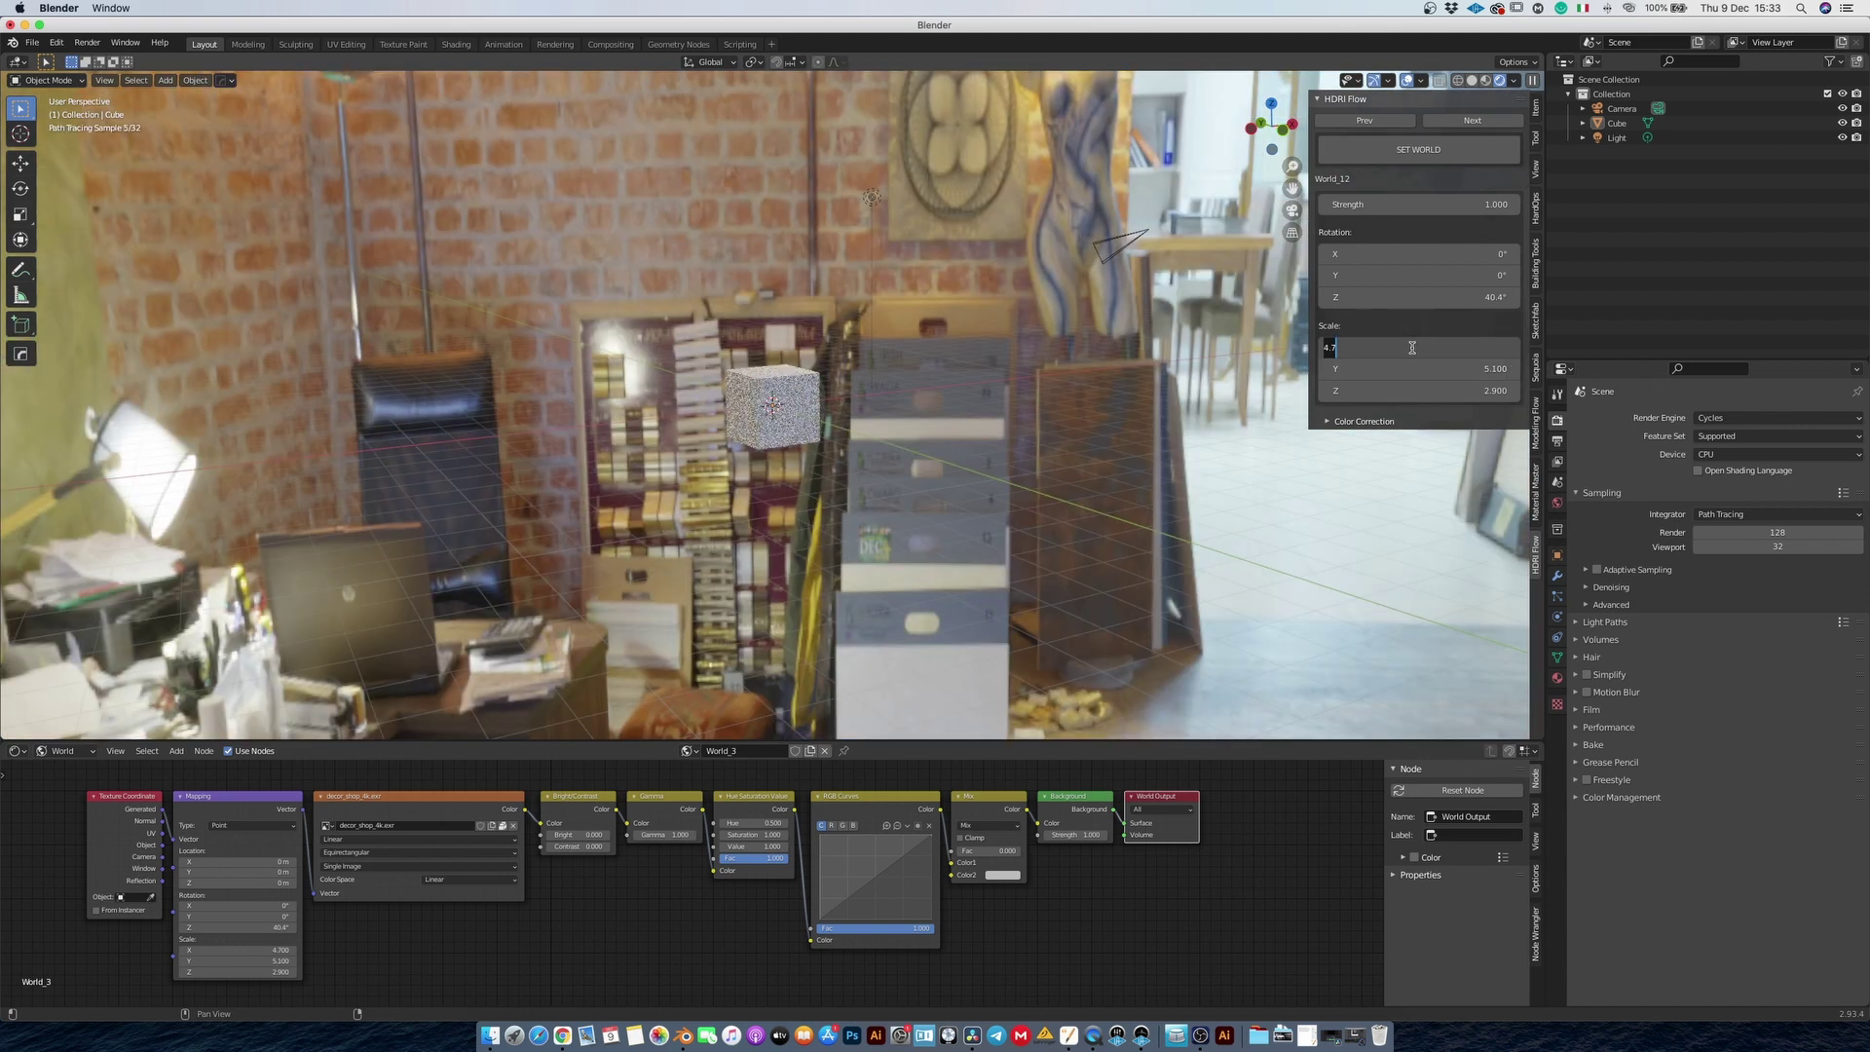
text(6)
key(Tab)
text(6)
key(Tab)
text(6)
key(Tab)
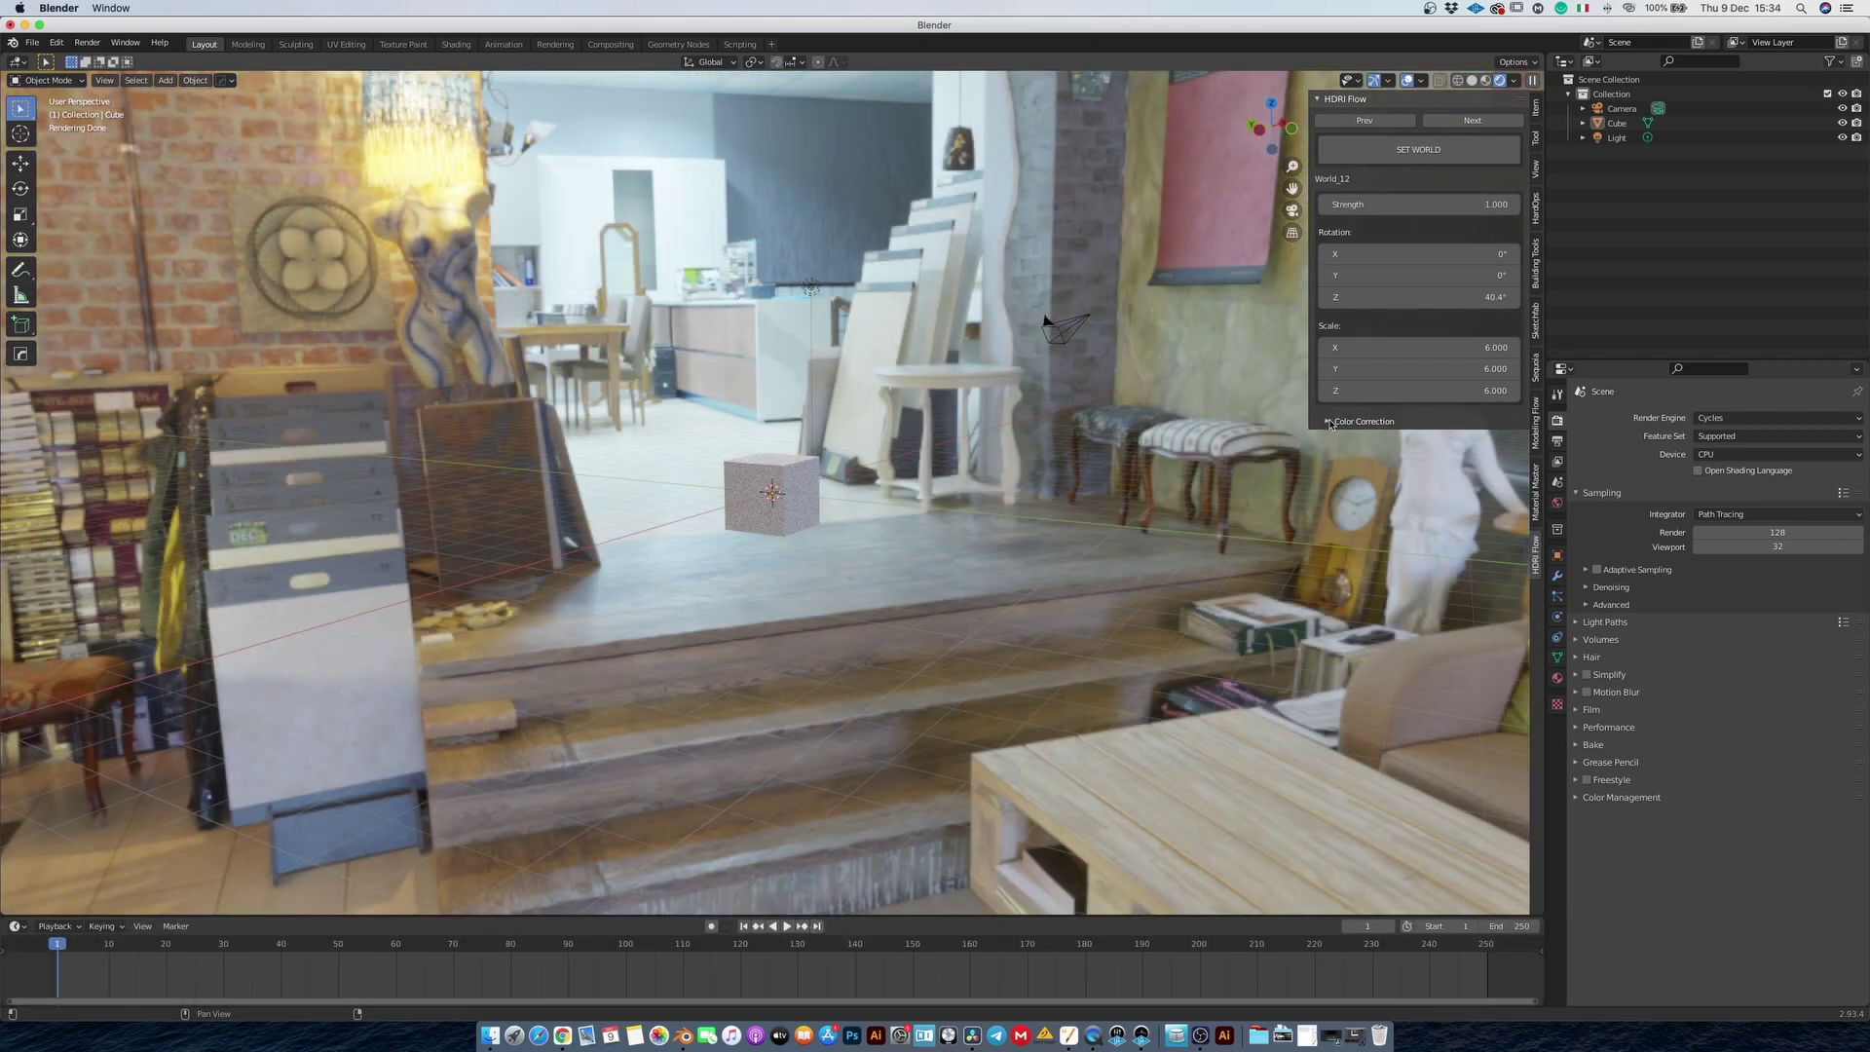
Expand the color correction settings and tint the environment light blue with Mix RGB at a low factor.
click(1329, 422)
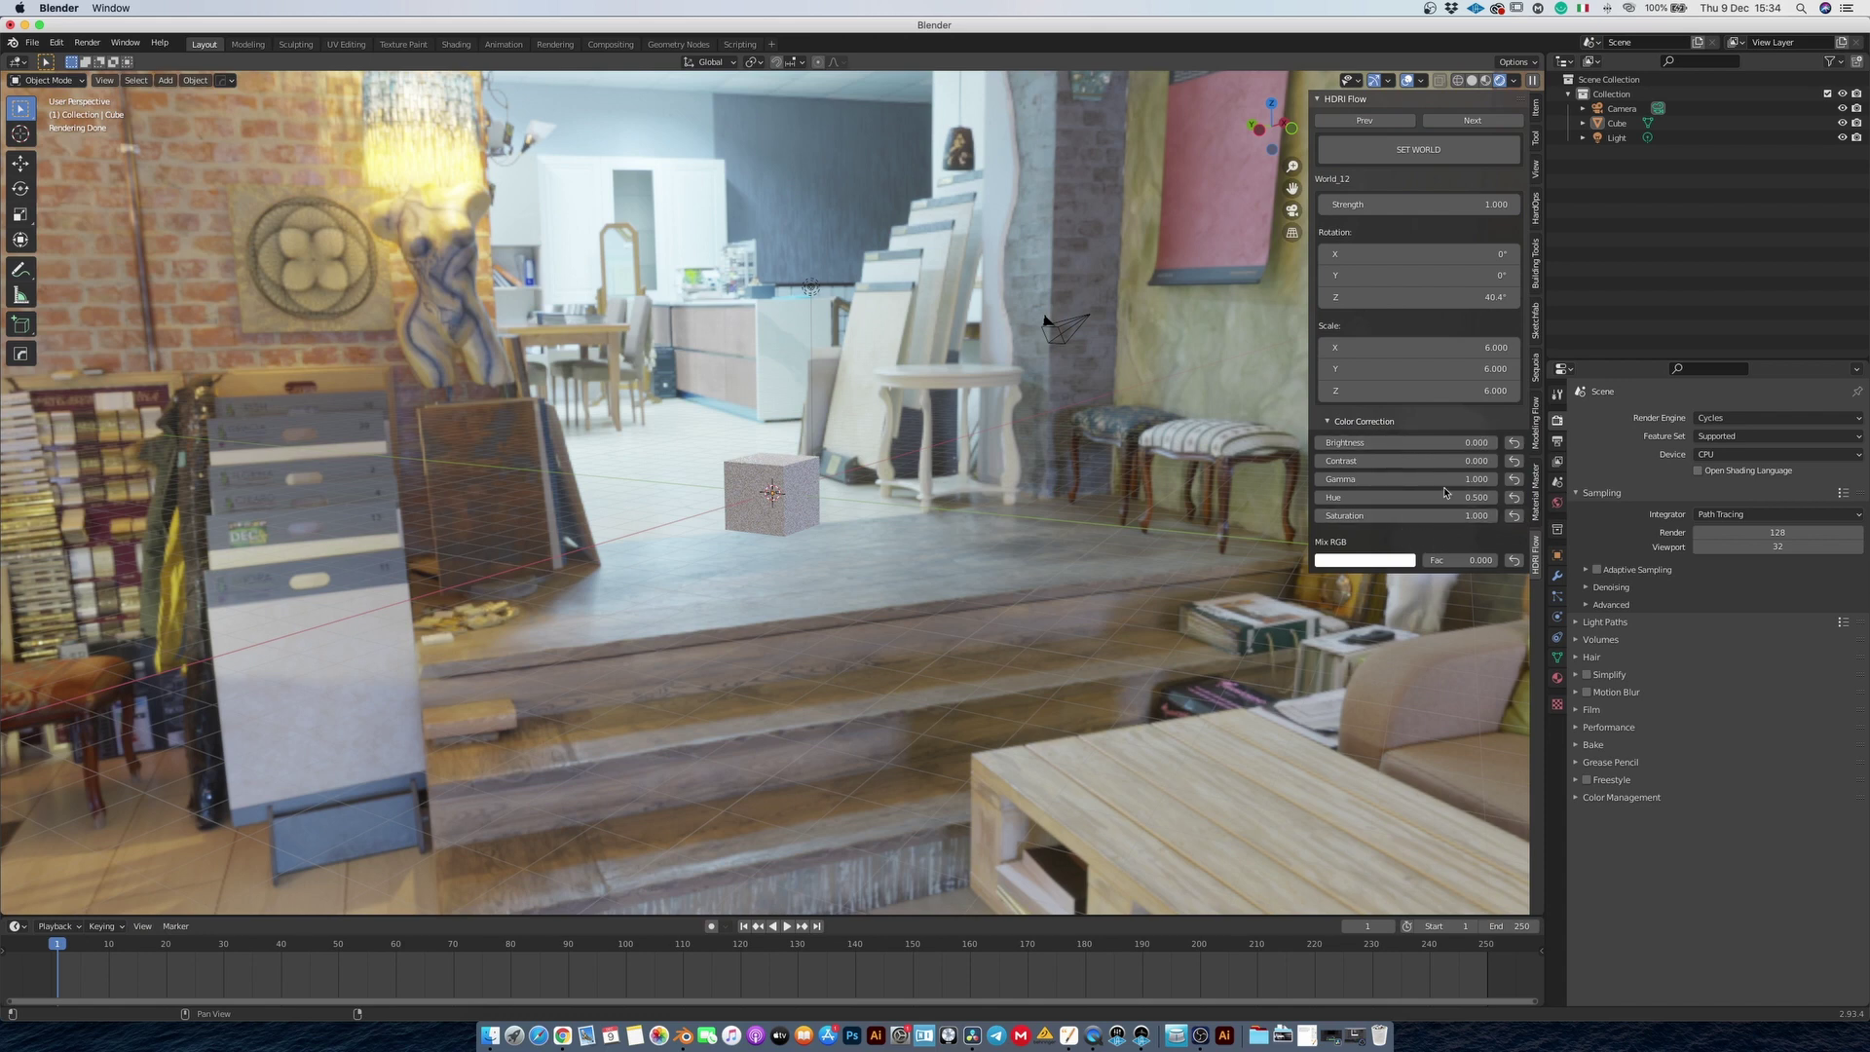
scroll(1019, 429, up, 5)
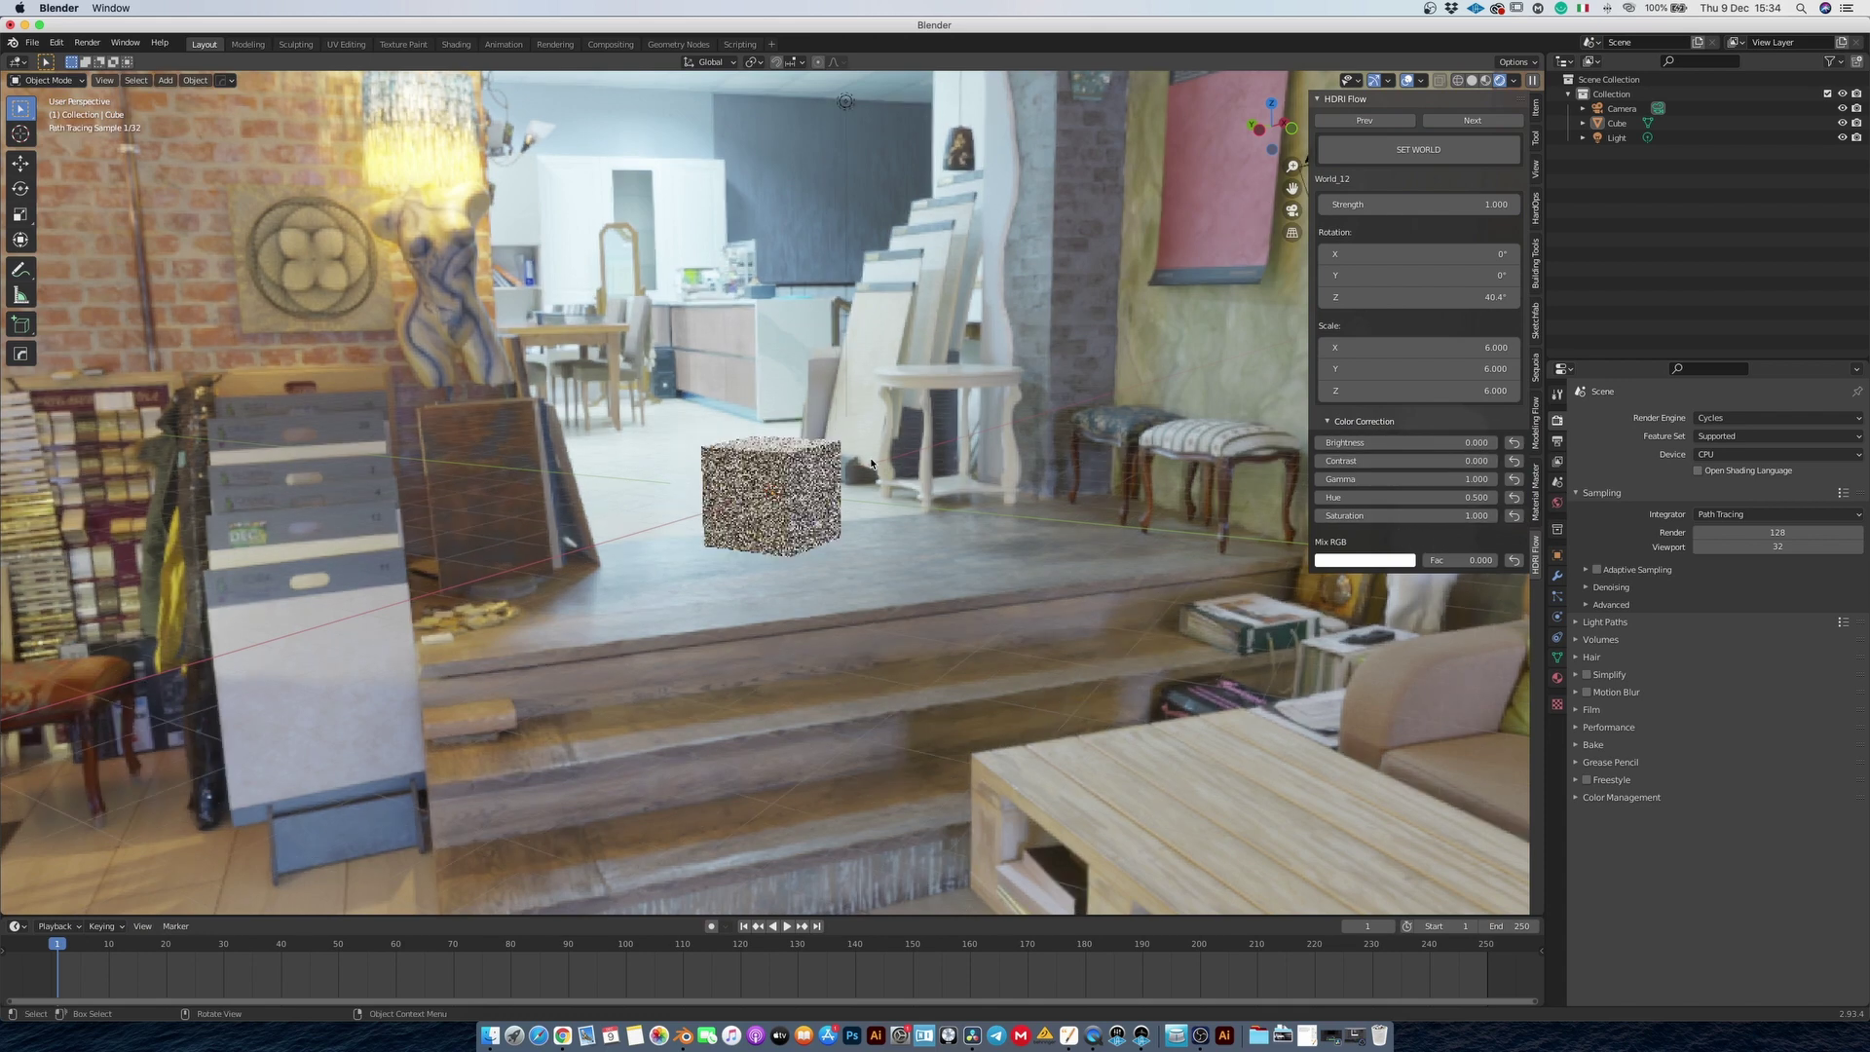
scroll(874, 469, up, 5)
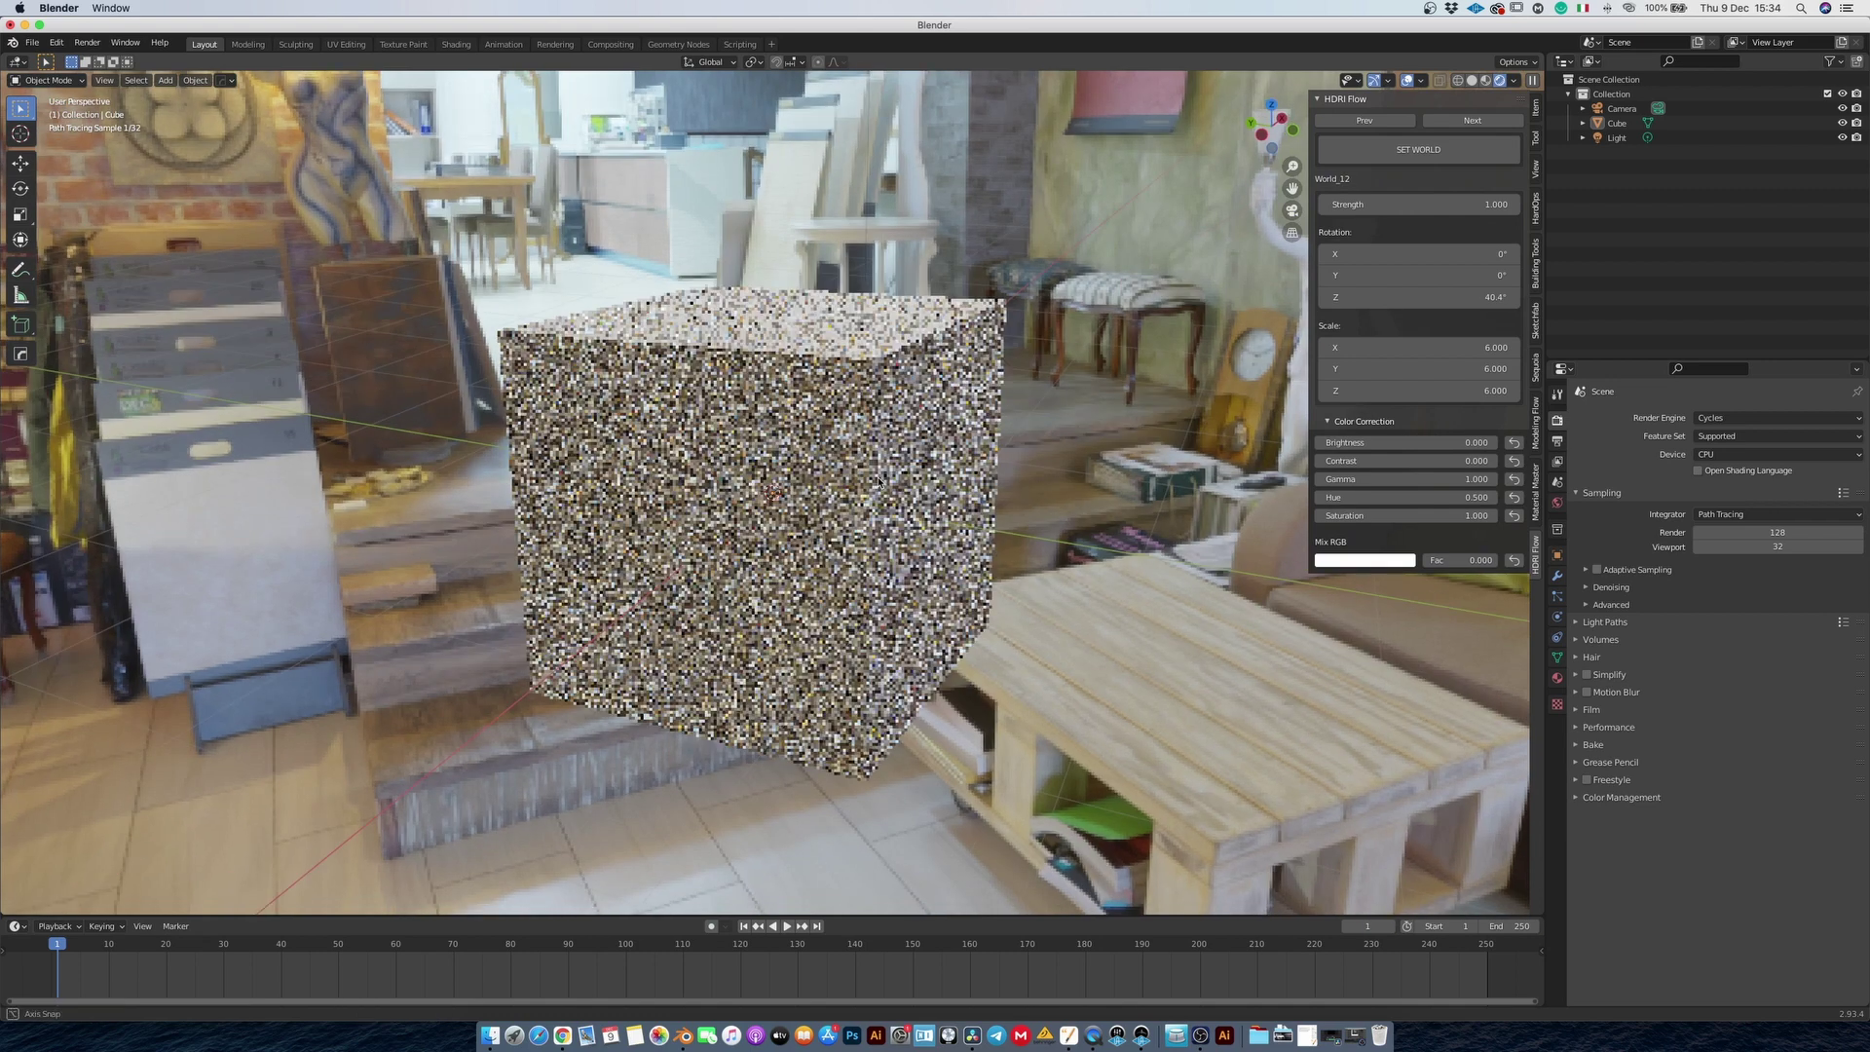
middle_drag(877, 458, 922, 367)
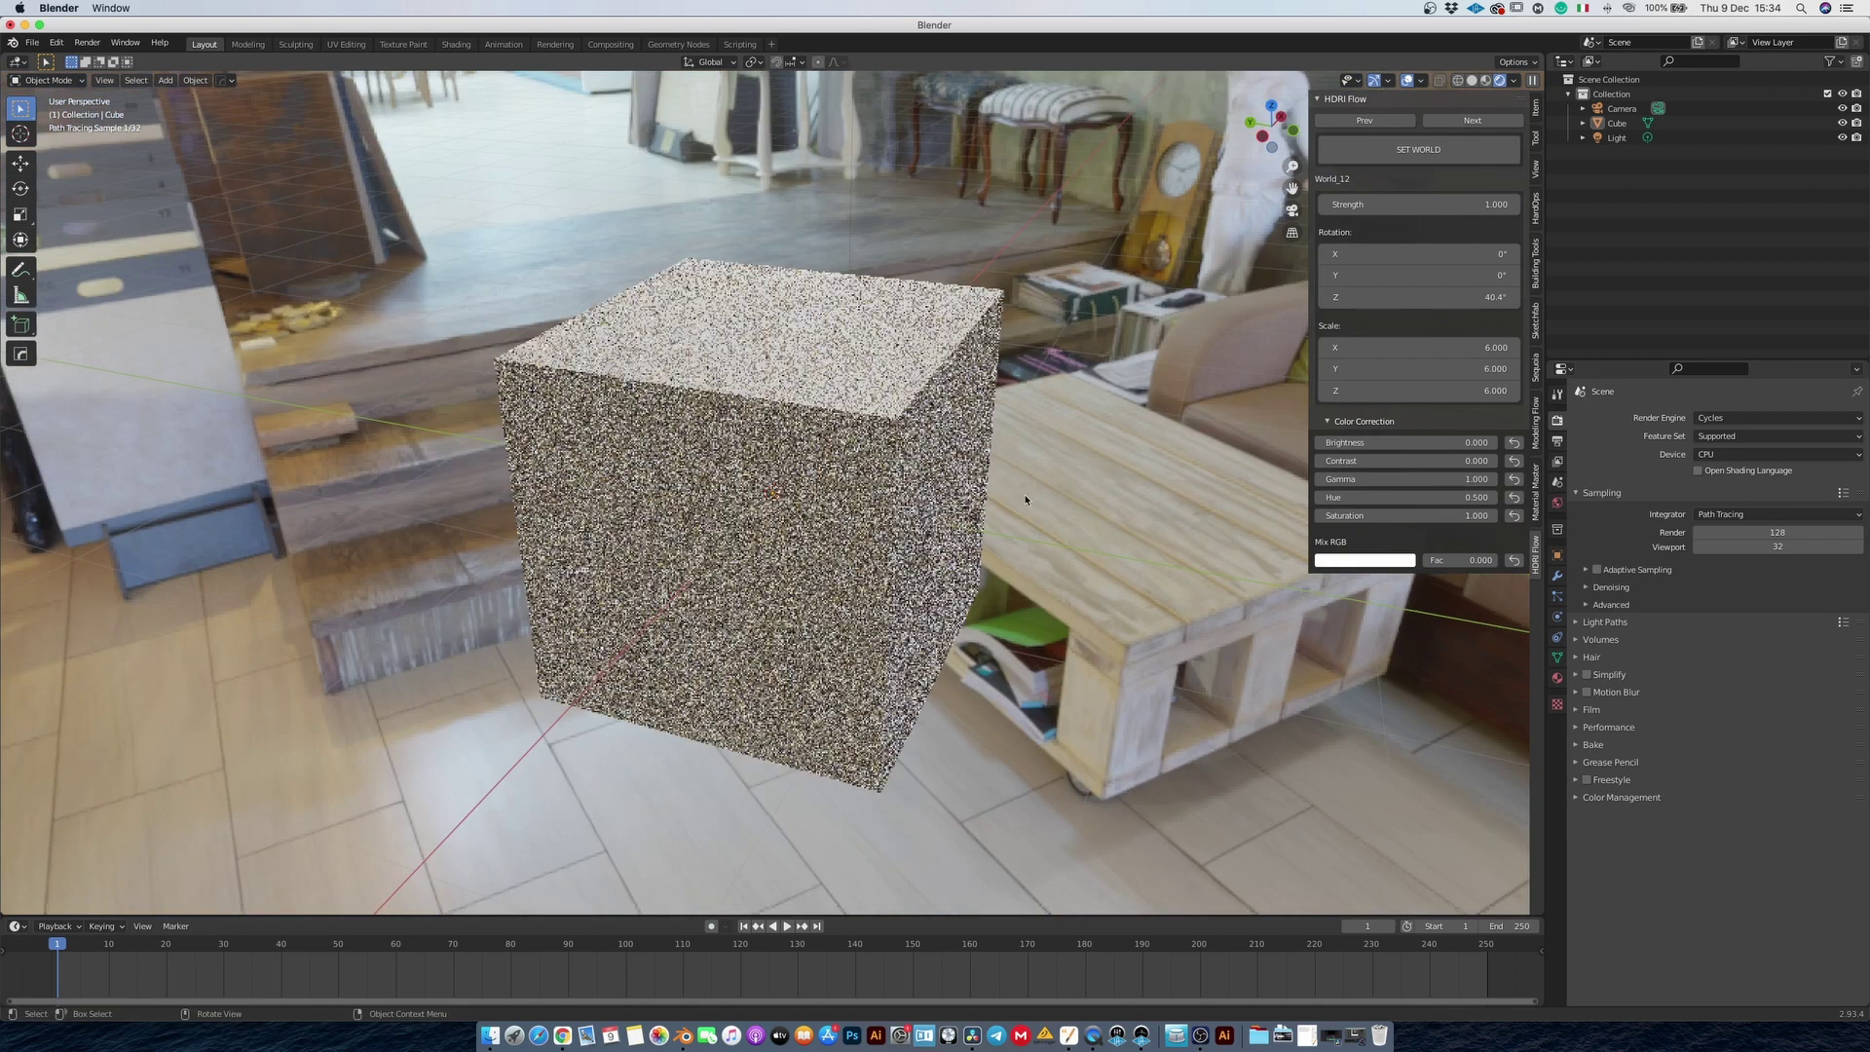
click(1366, 561)
drag(1379, 410, 1391, 386)
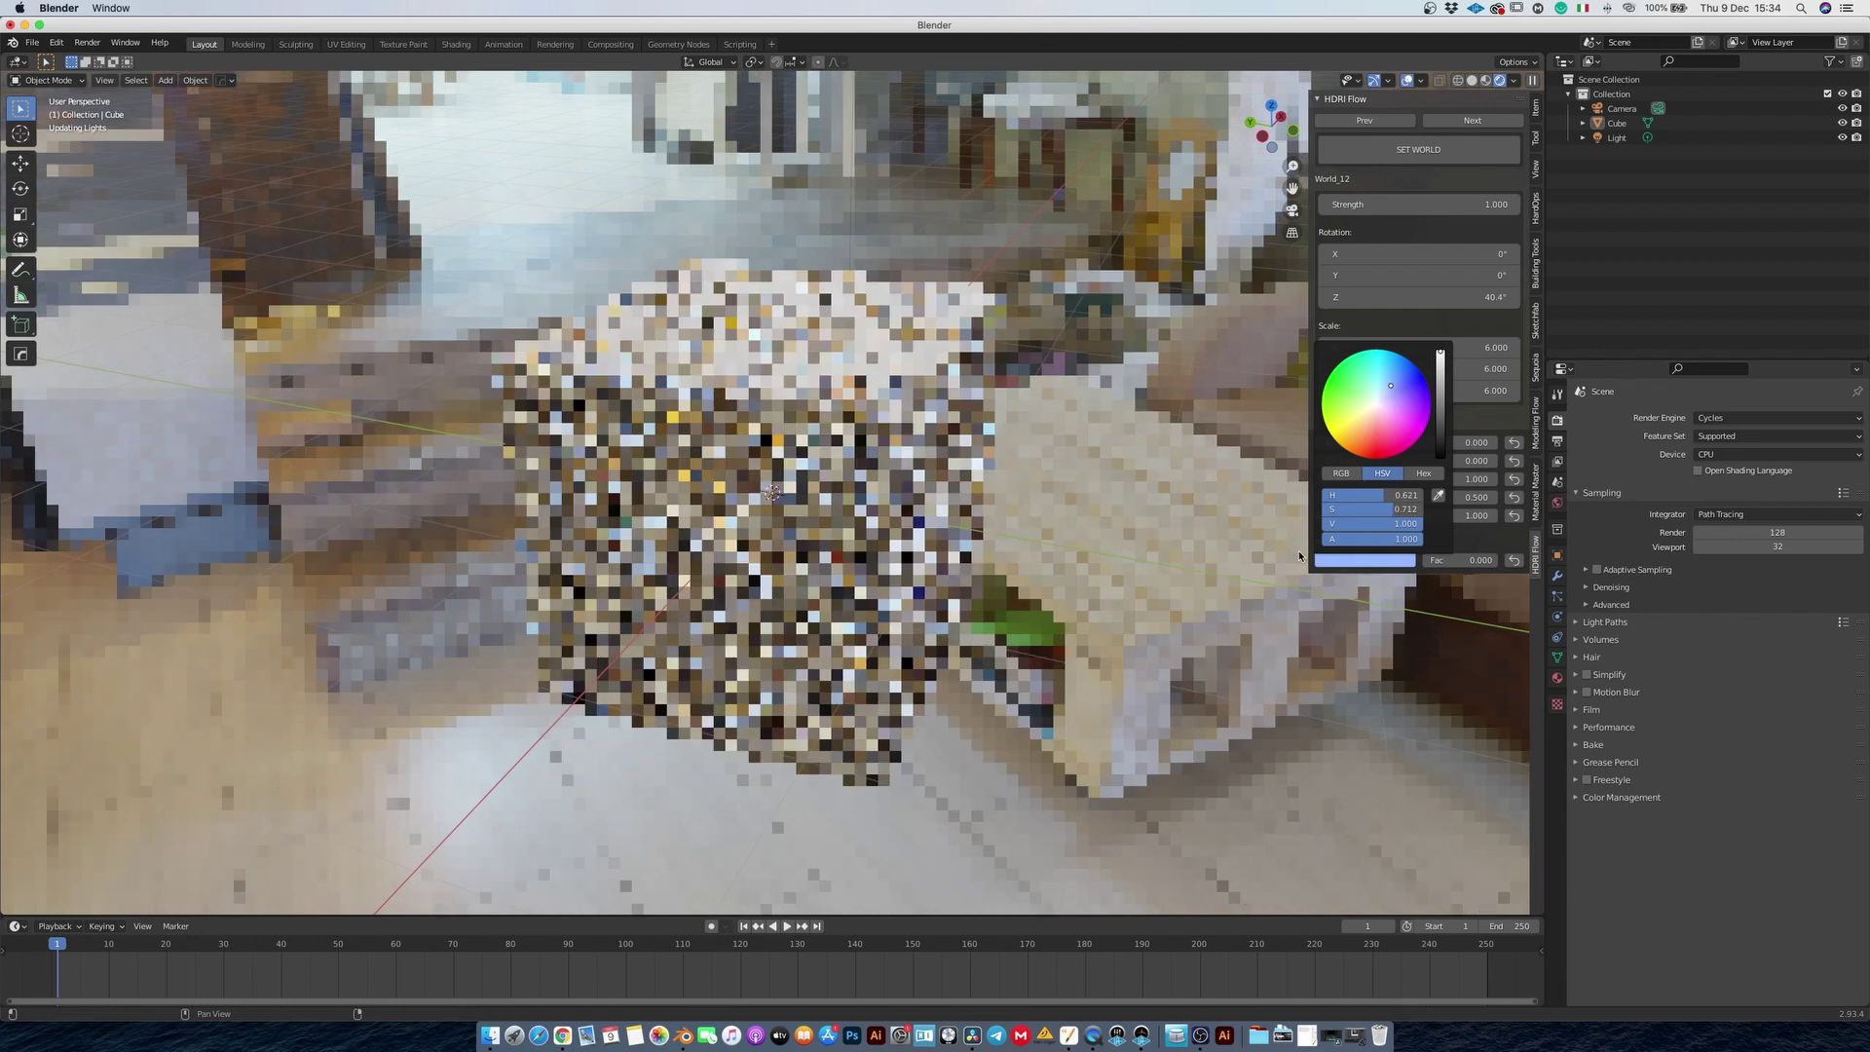
mouse_move(1460, 561)
mouse_down()
mouse_move(1474, 561)
mouse_move(1434, 565)
mouse_up()
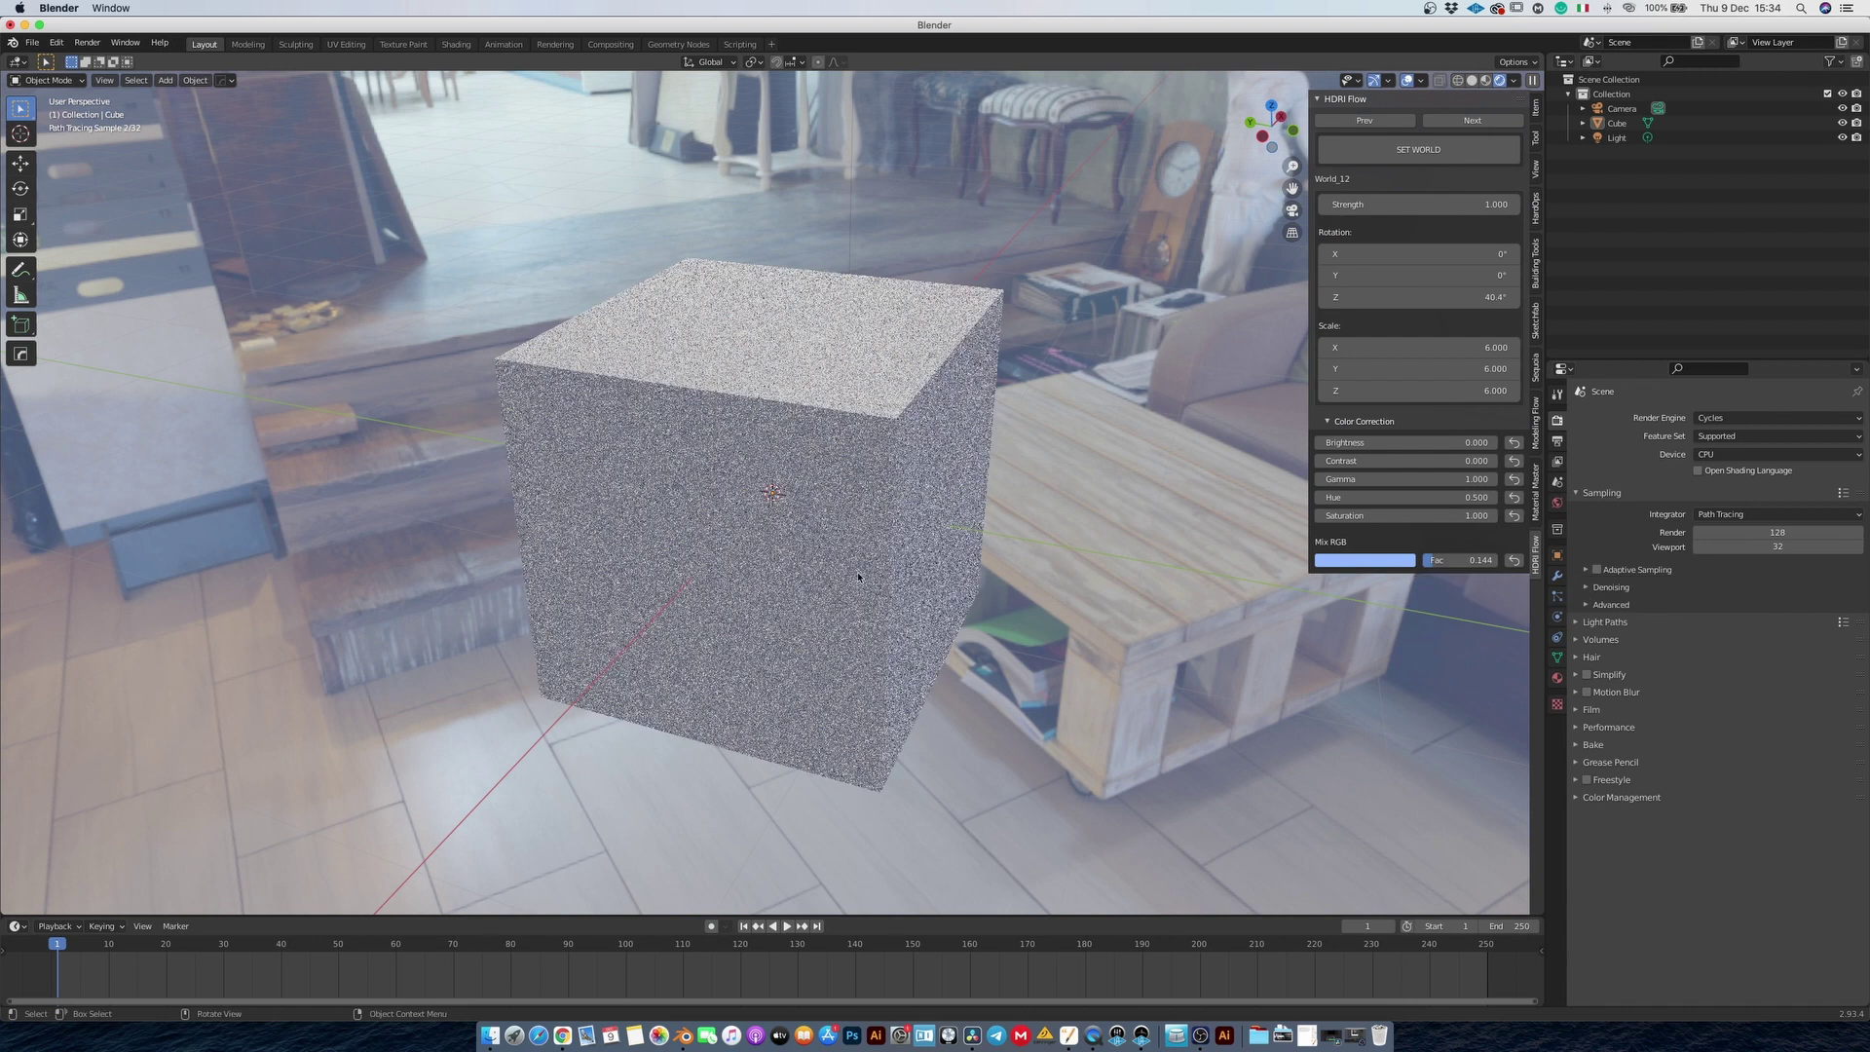
Set the environment's saturation to 1.7, brightness to -0.3 and contrast to 0.6, viewing the effect around the cube.
middle_drag(1030, 417, 847, 411)
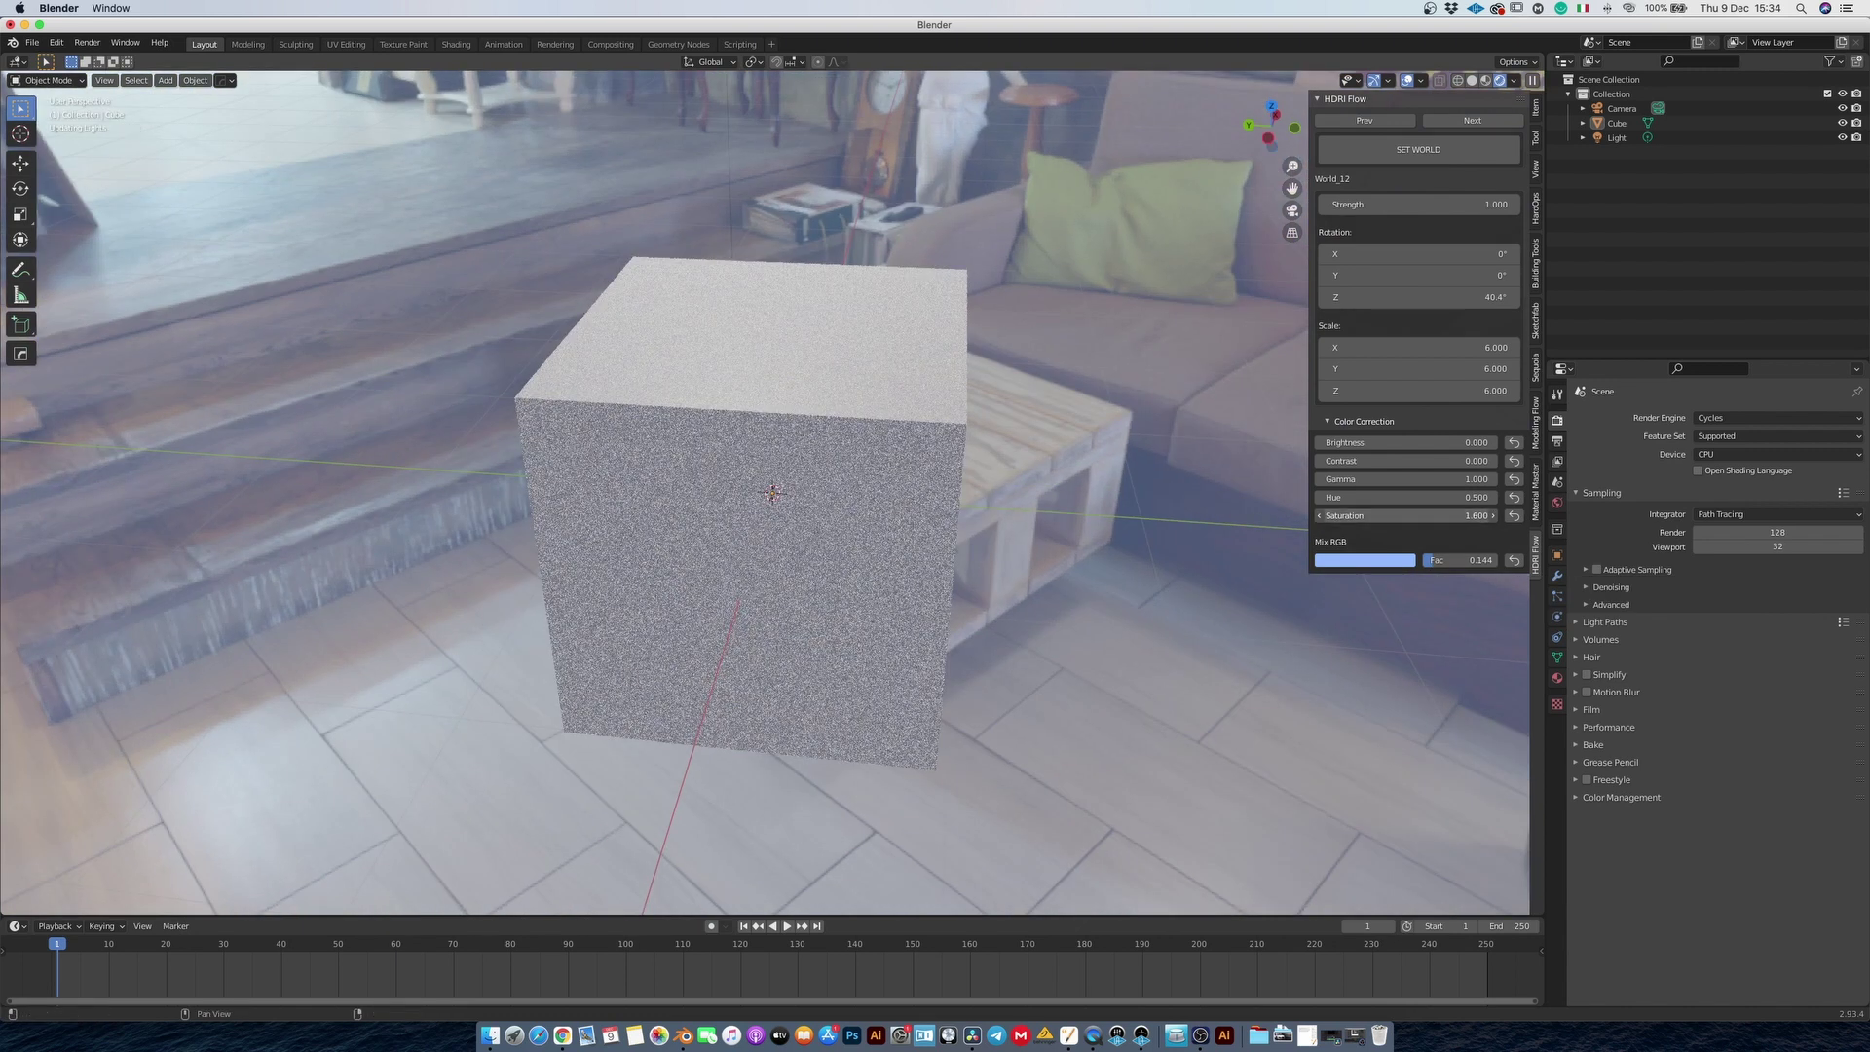
drag(1345, 516, 1359, 516)
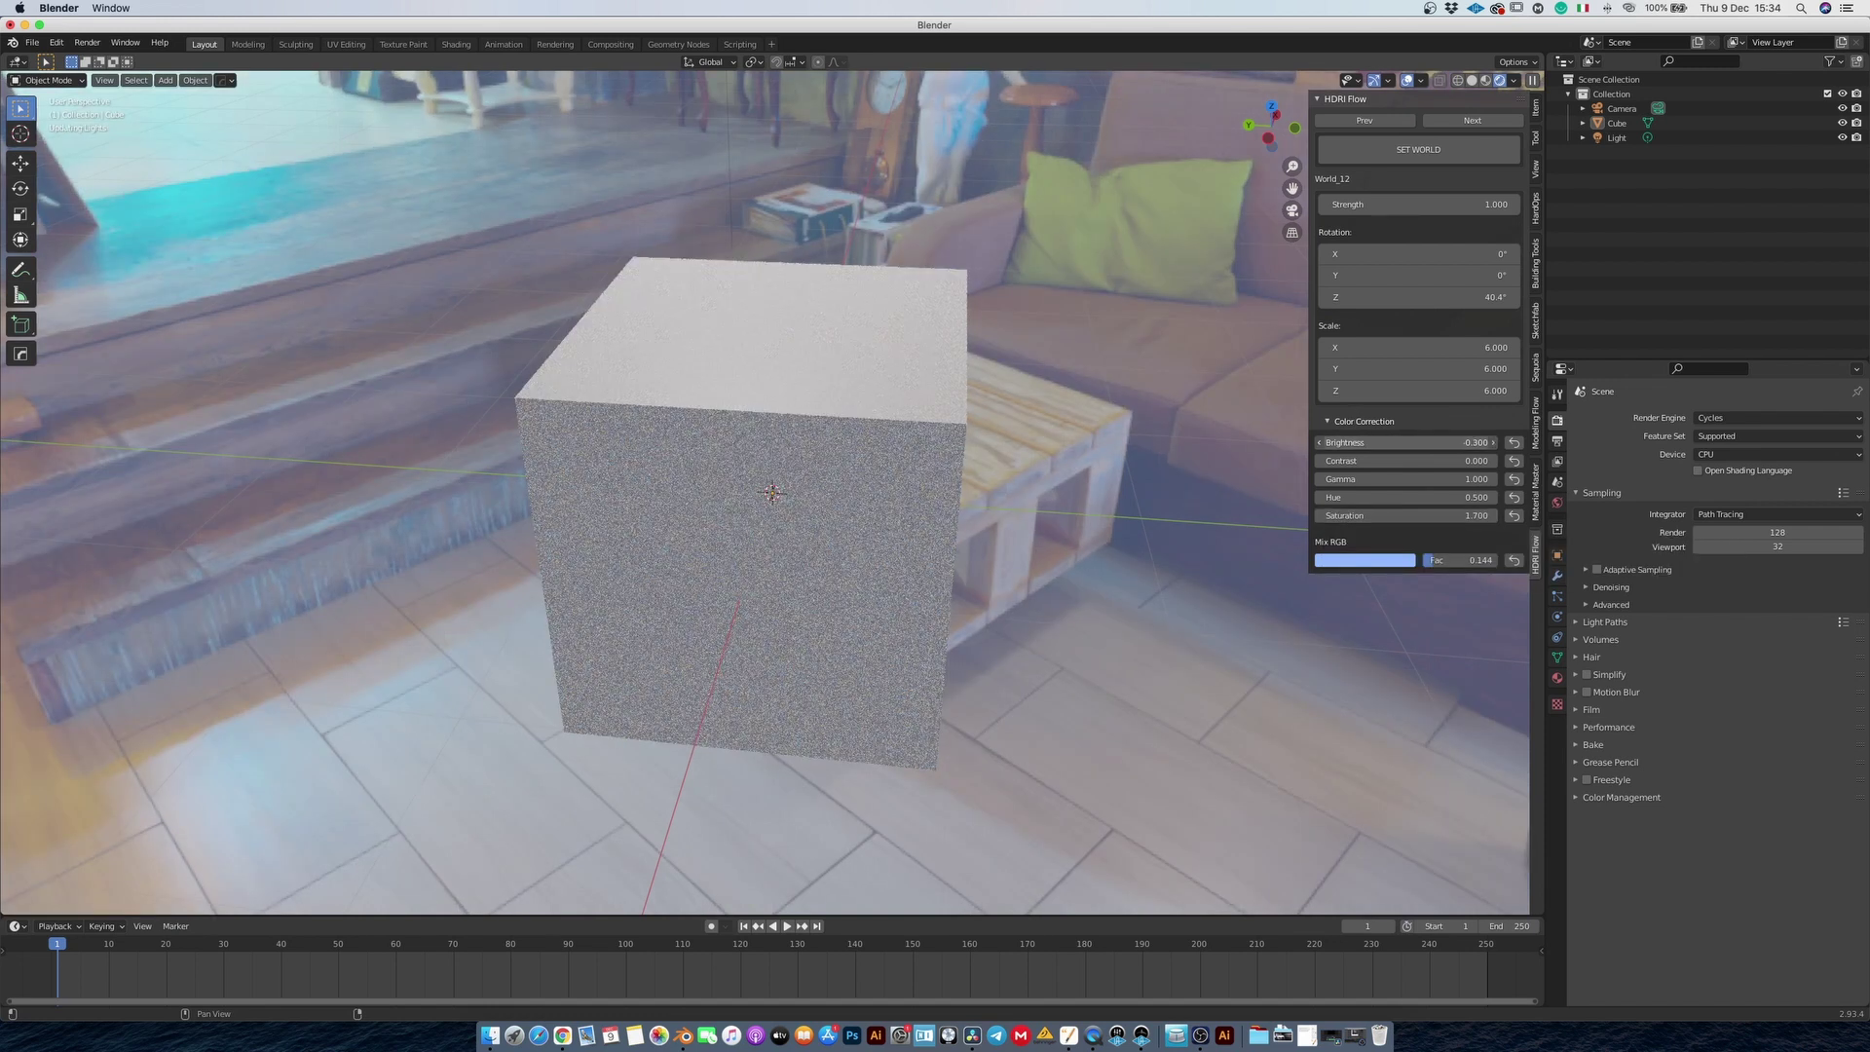
drag(1354, 461, 1442, 461)
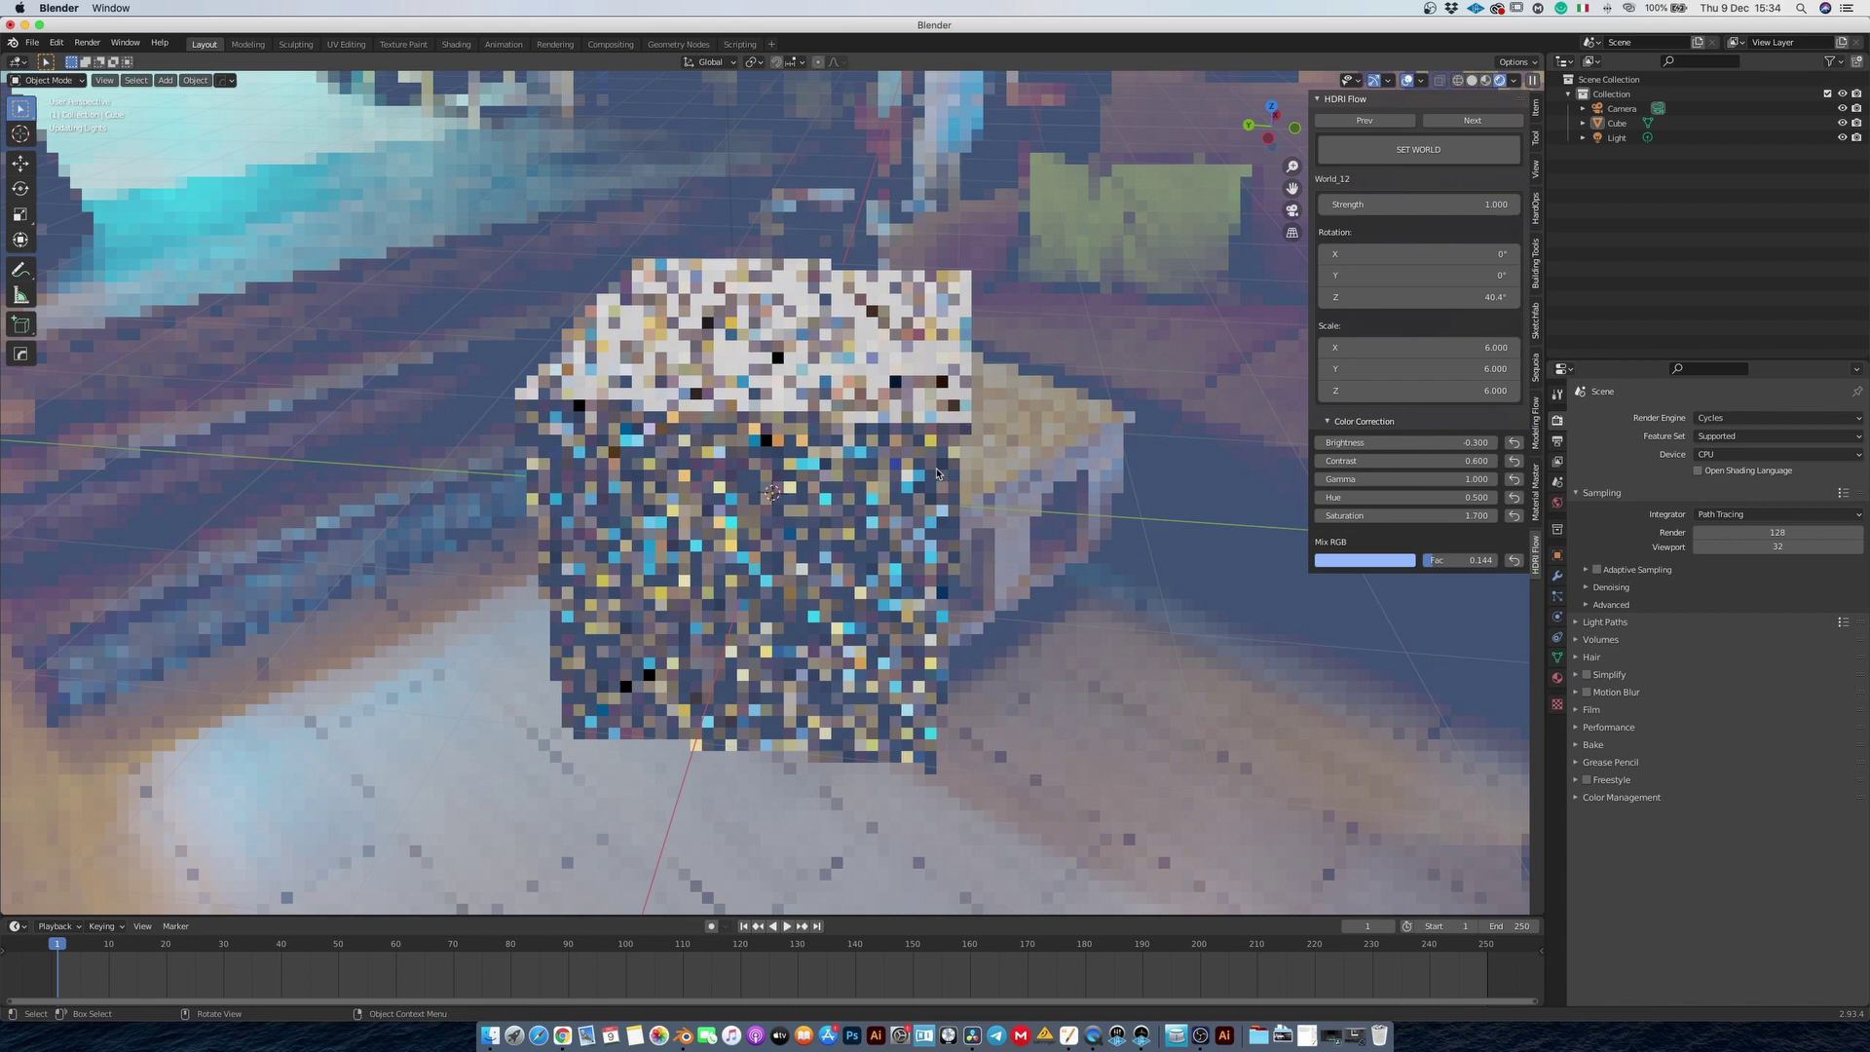
middle_drag(937, 474, 794, 535)
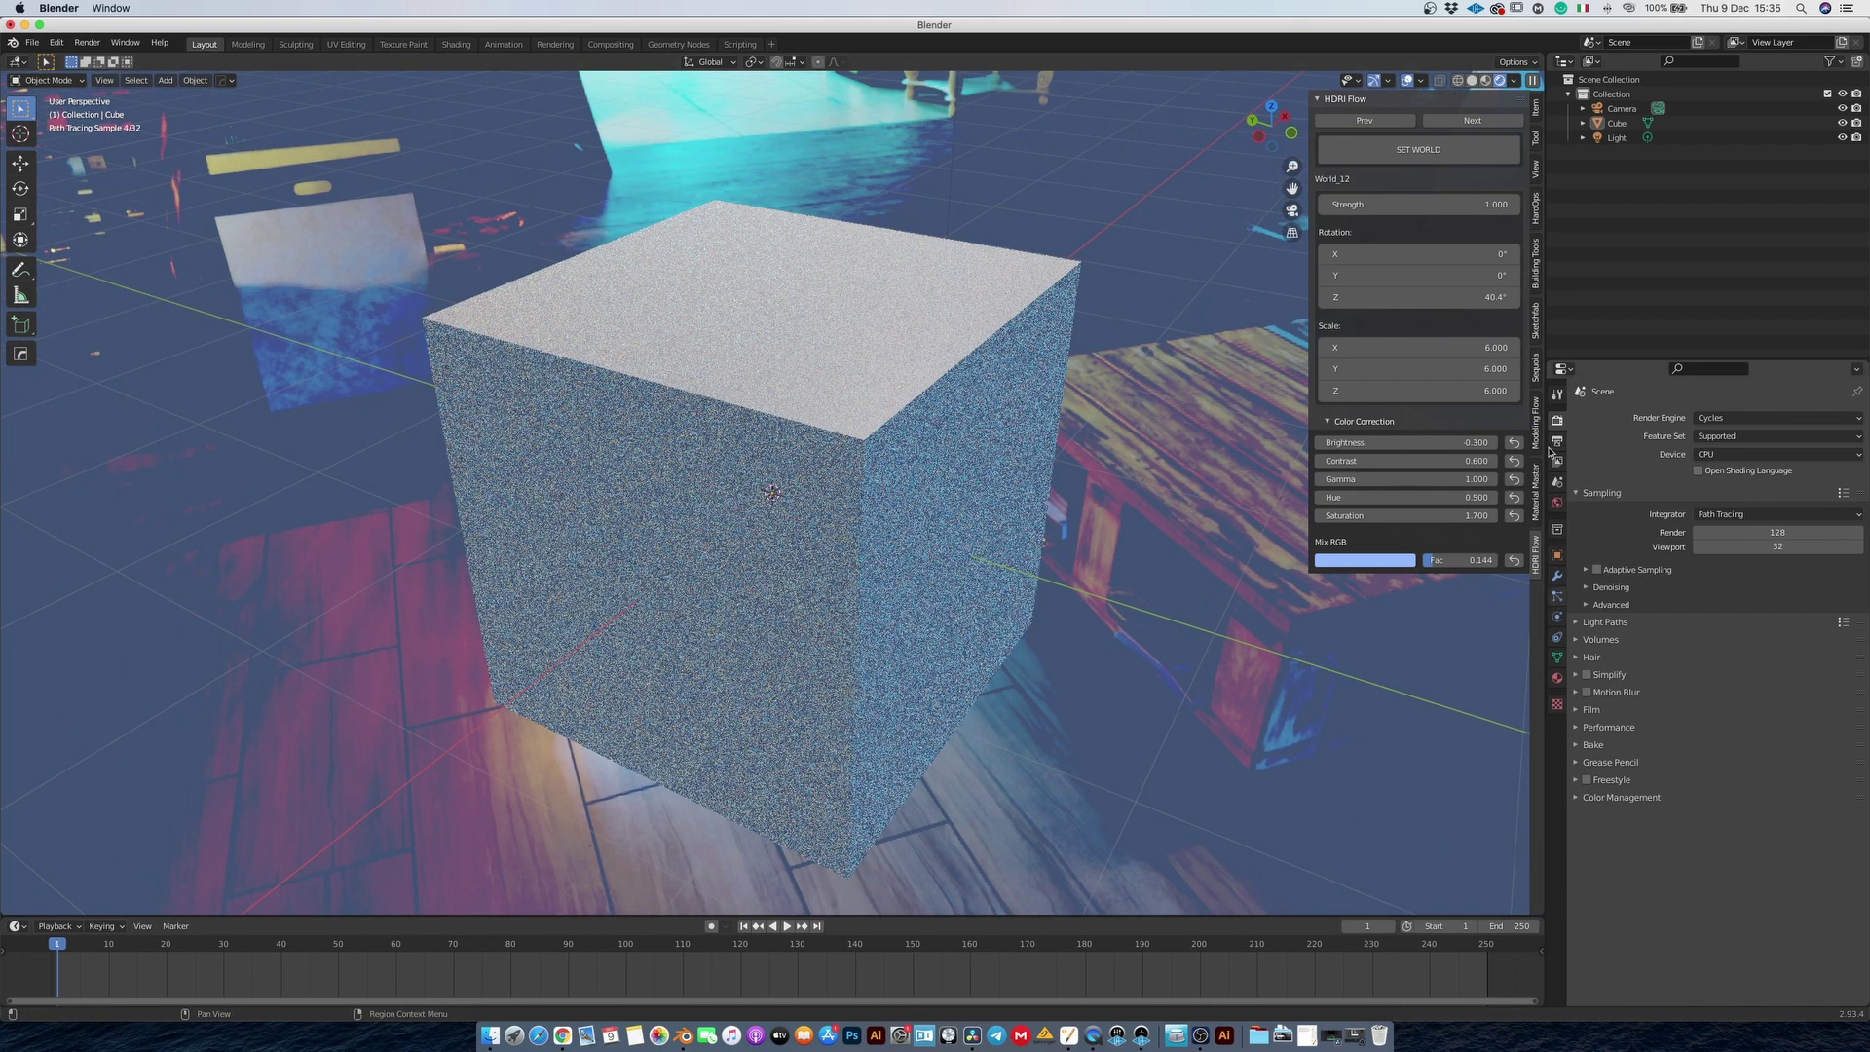
Make the film background transparent in the render settings and lower the Mix RGB factor to 0.106.
click(1590, 710)
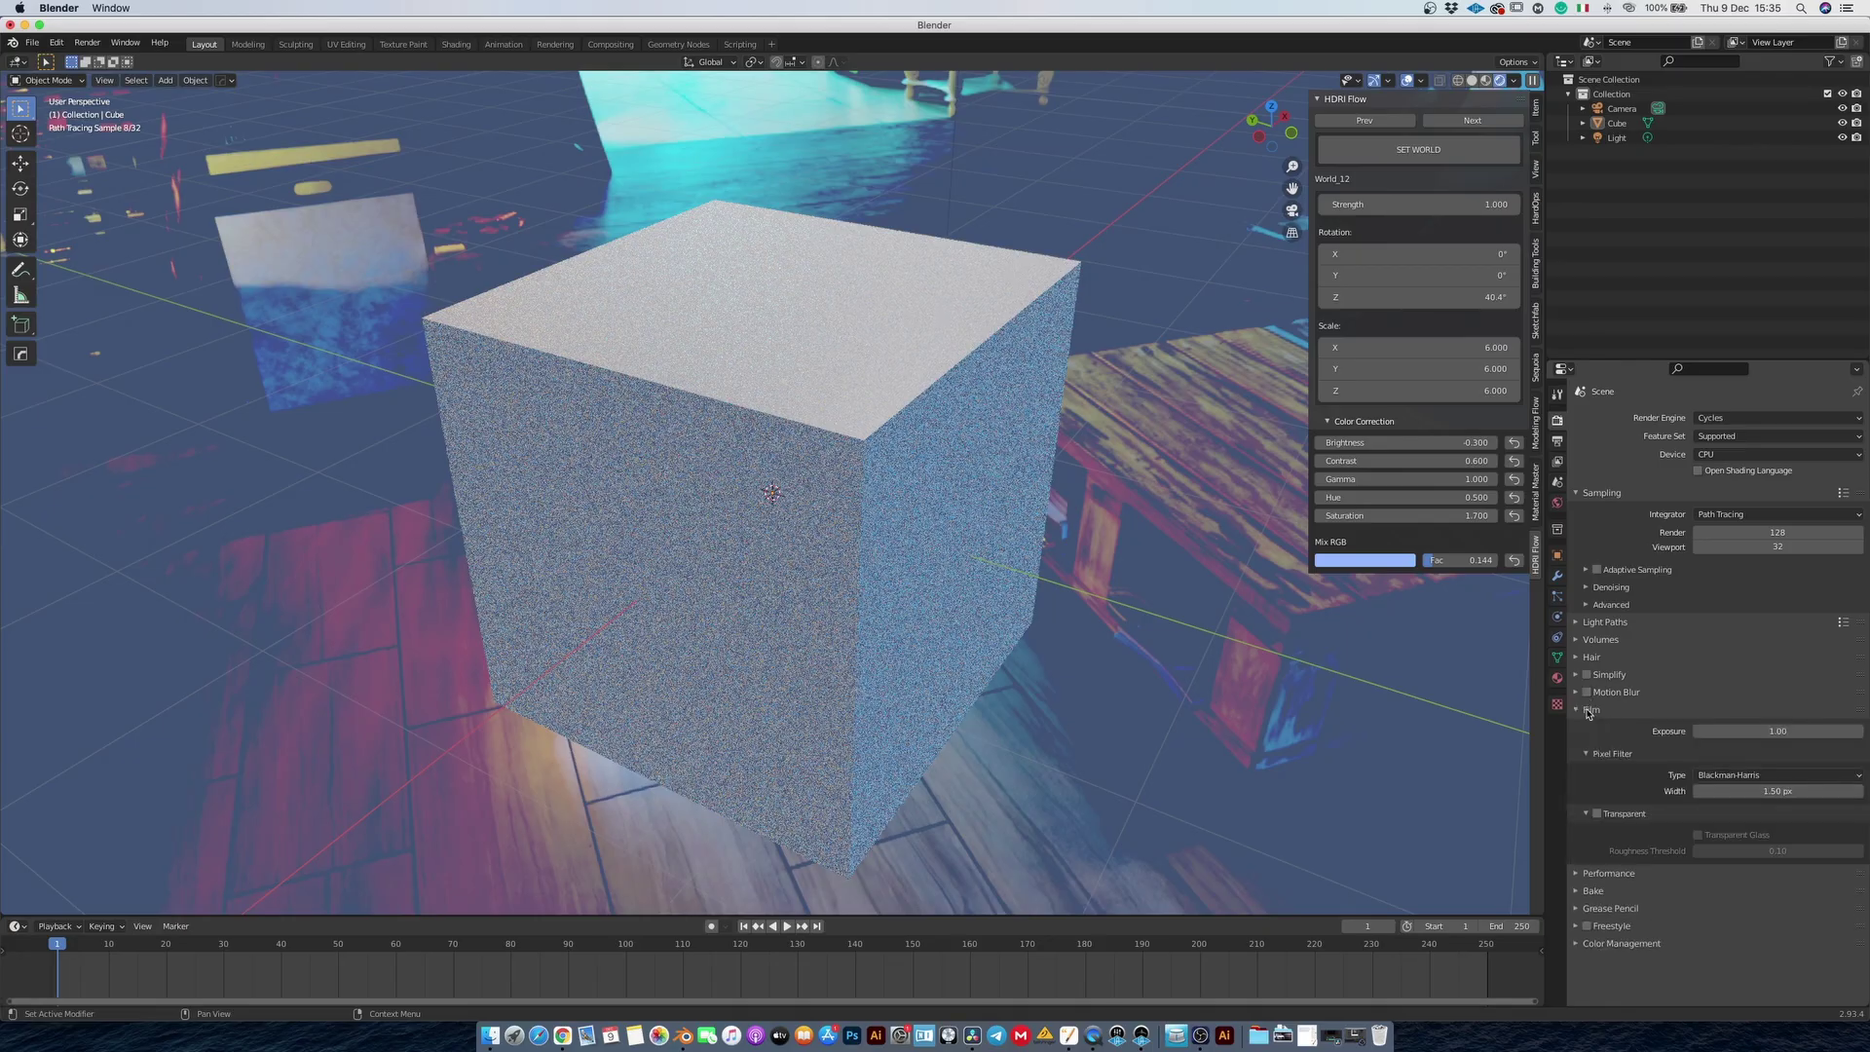
click(1600, 816)
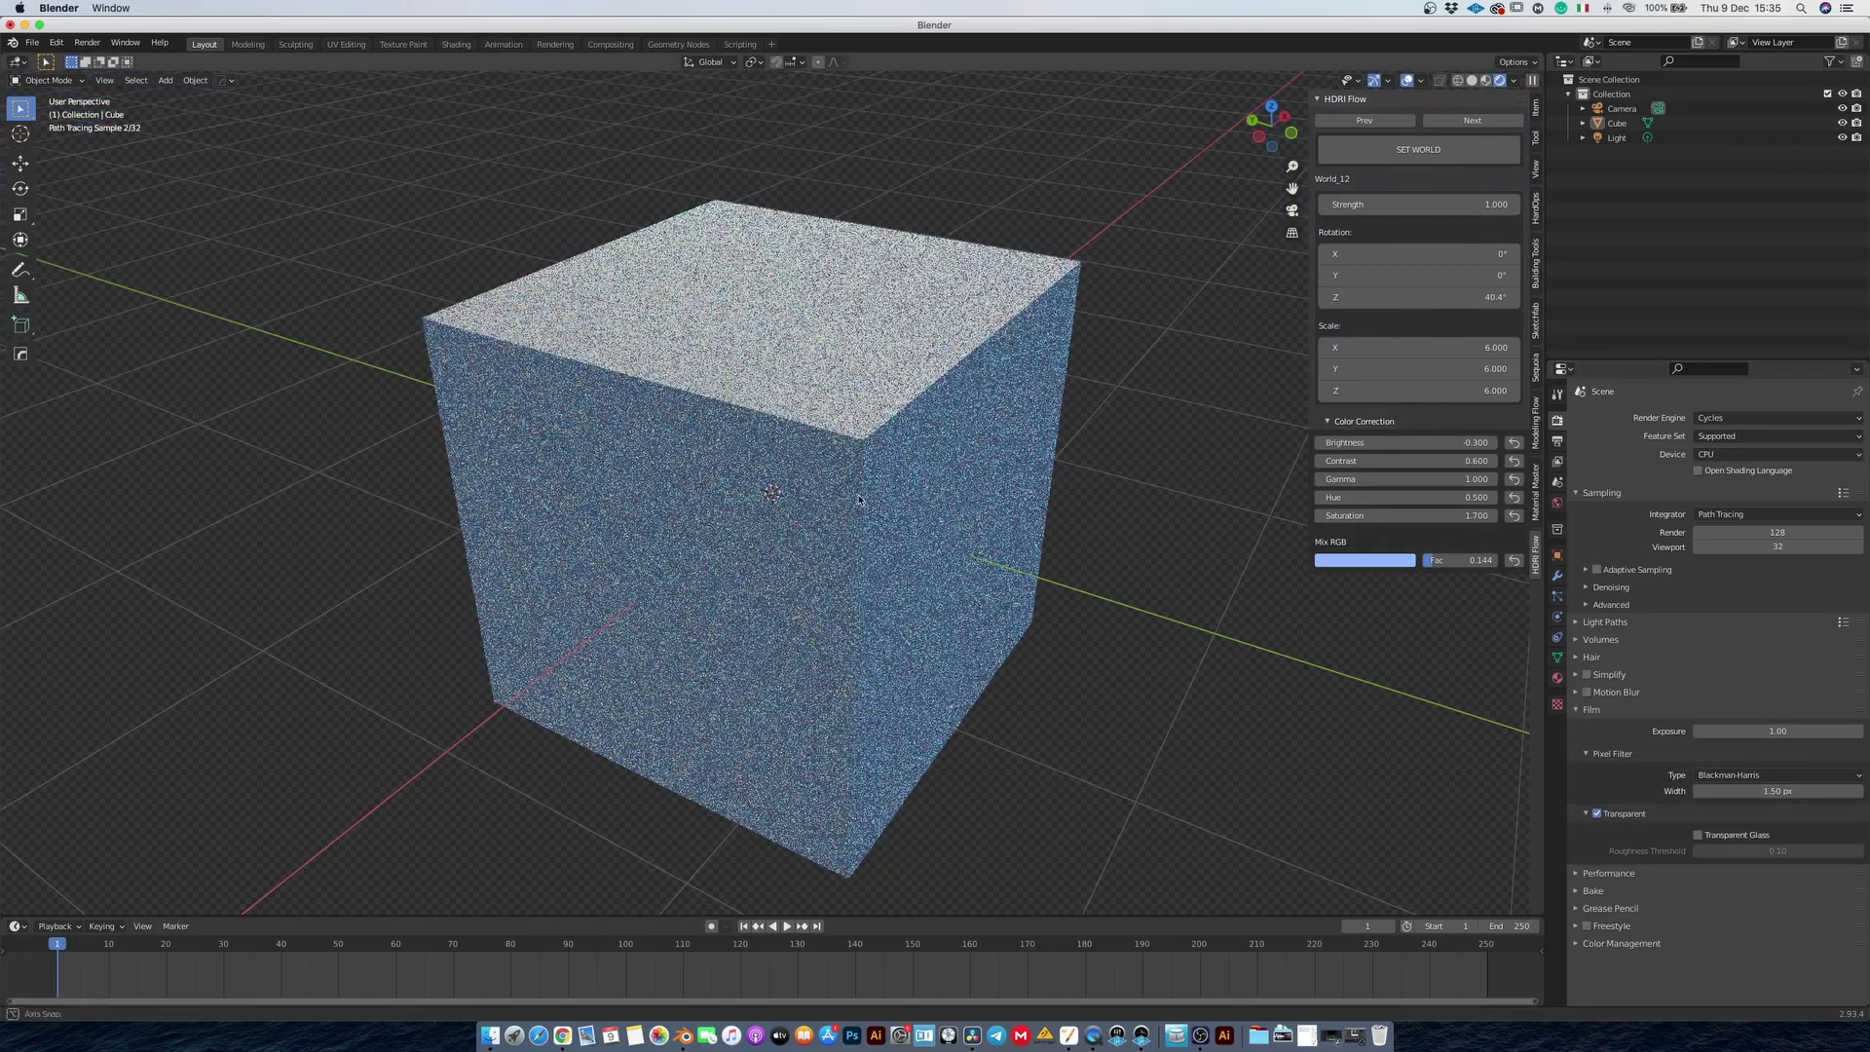
middle_drag(759, 487, 795, 484)
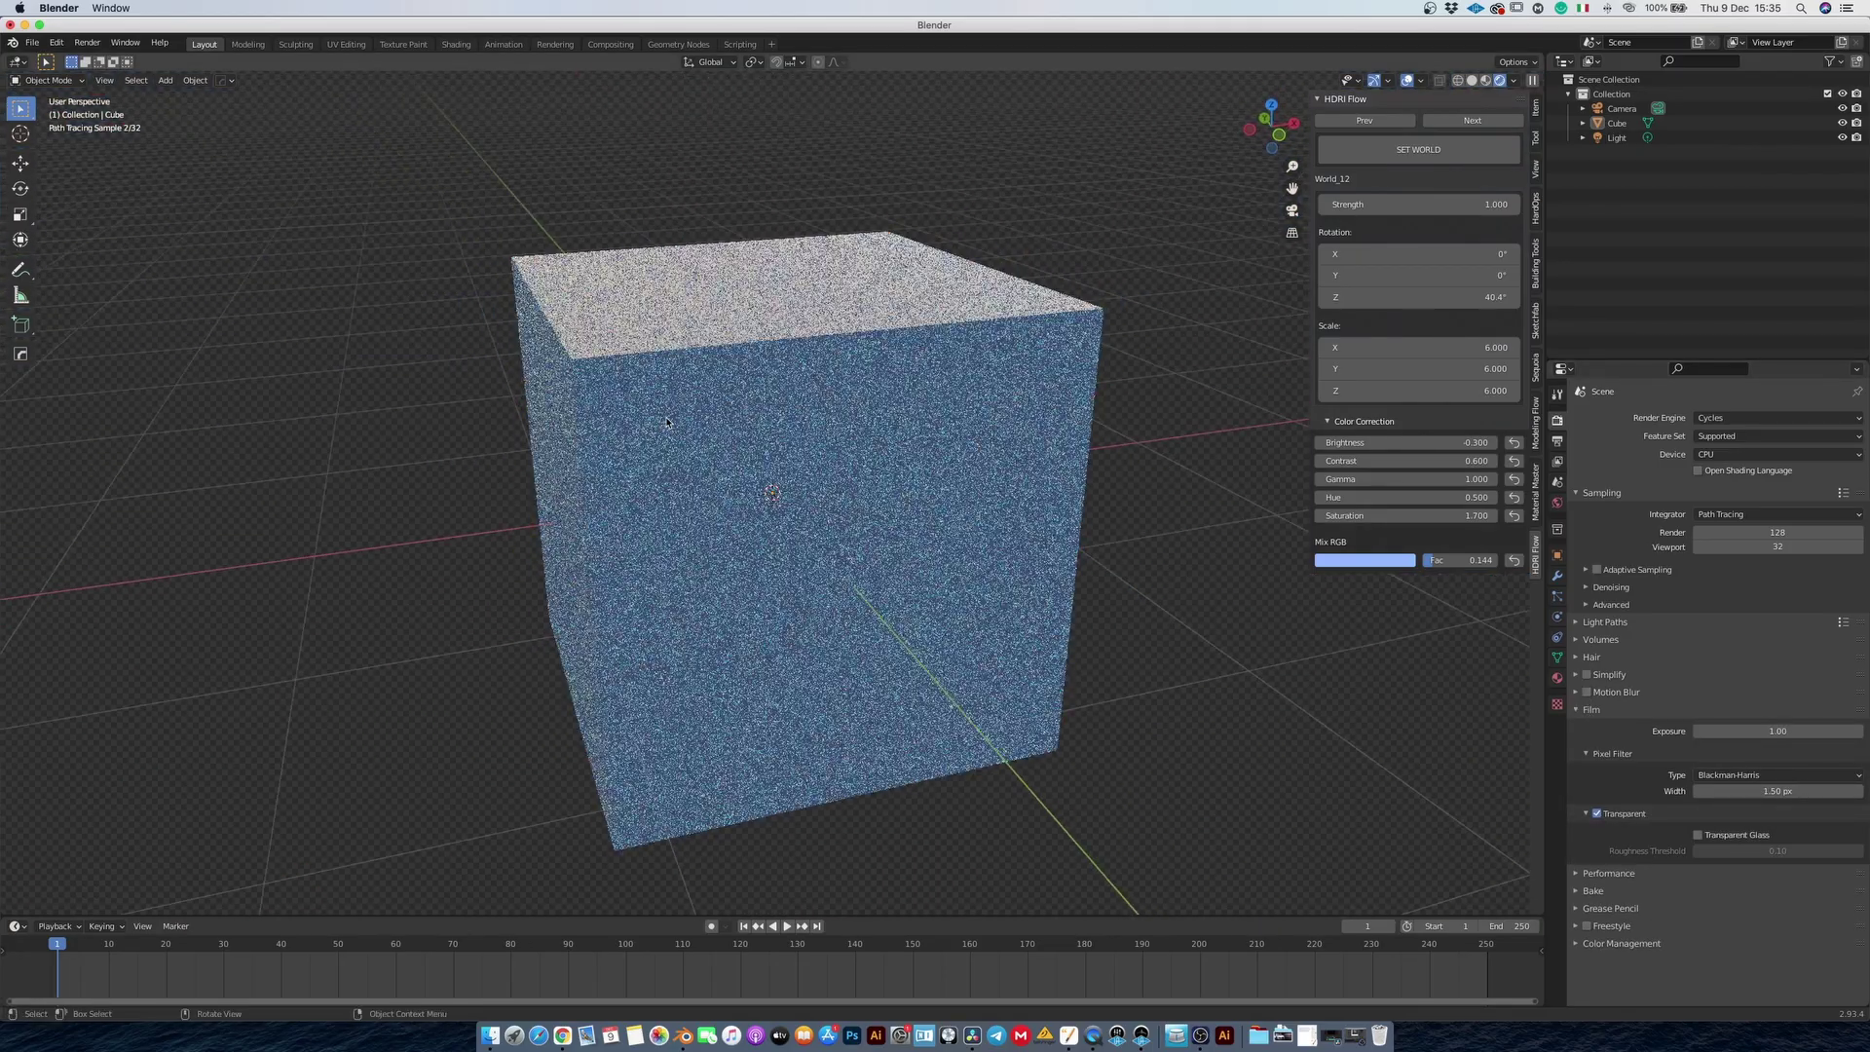
scroll(797, 458, up, 3)
scroll(798, 441, down, 1)
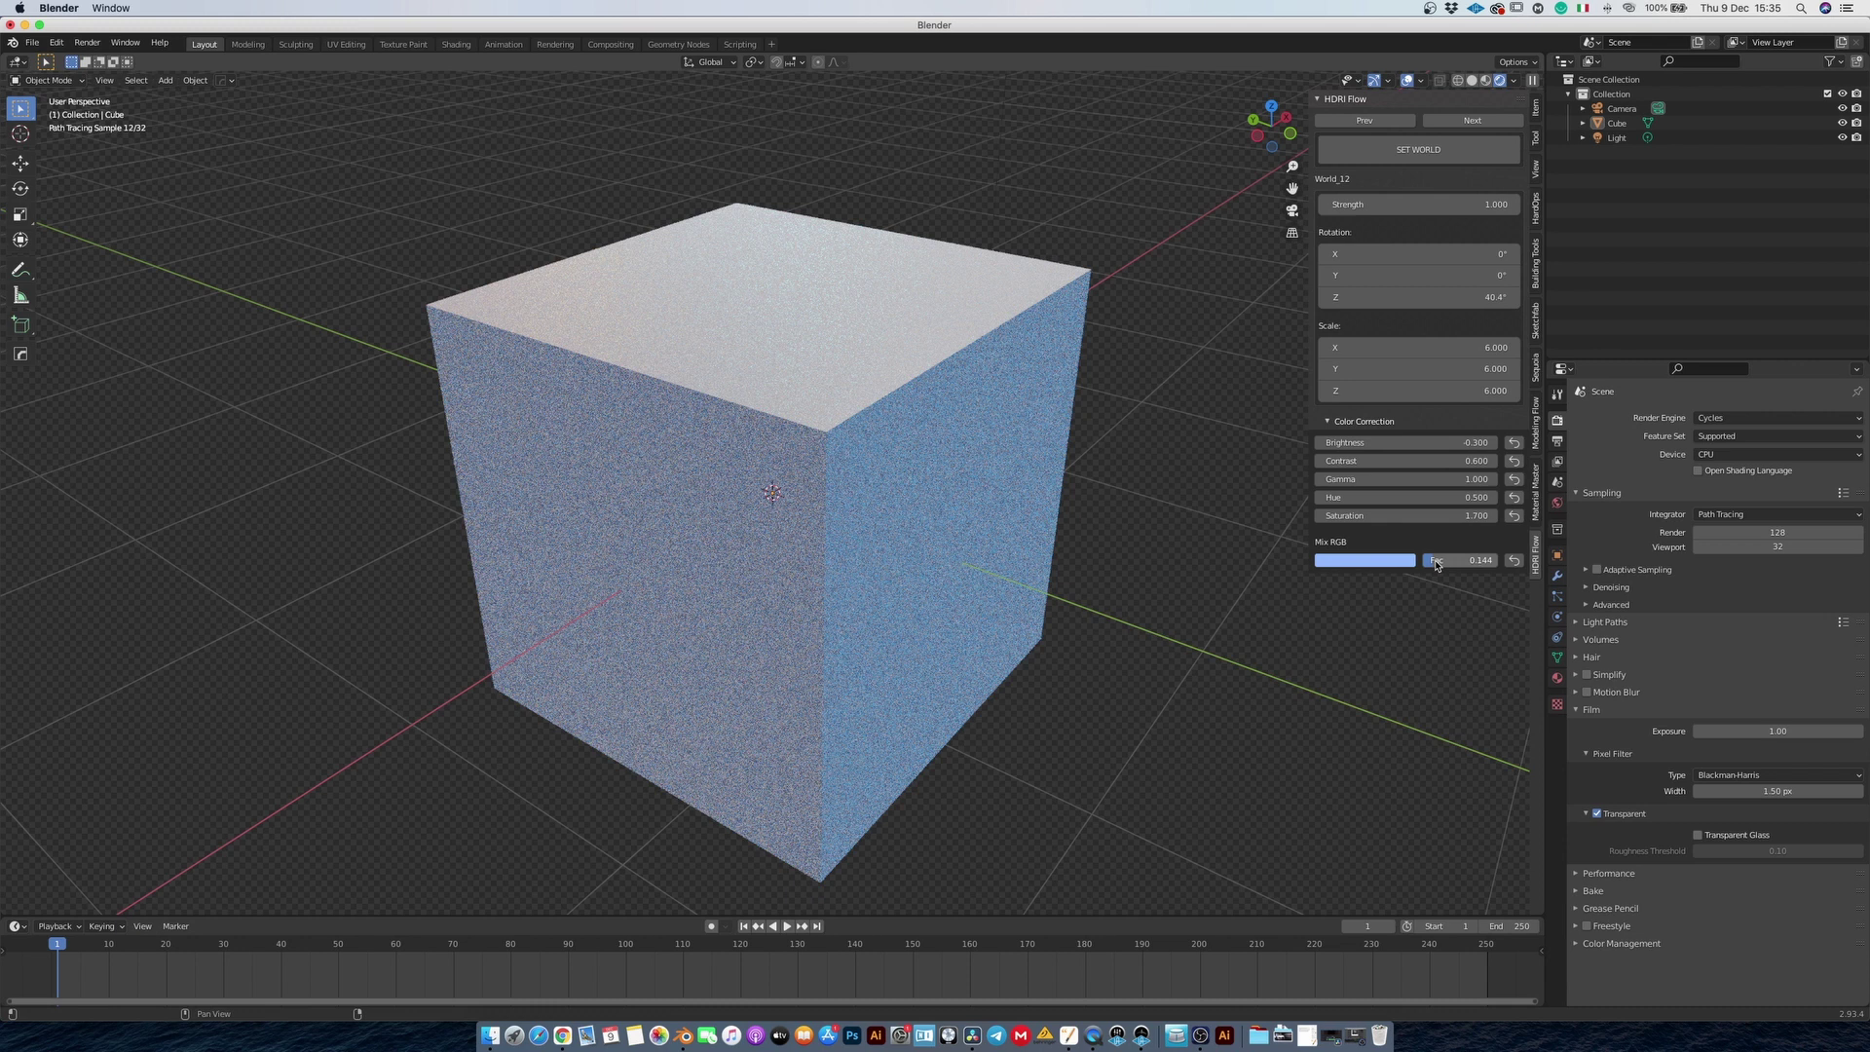
drag(1439, 560, 1437, 560)
key(minus)
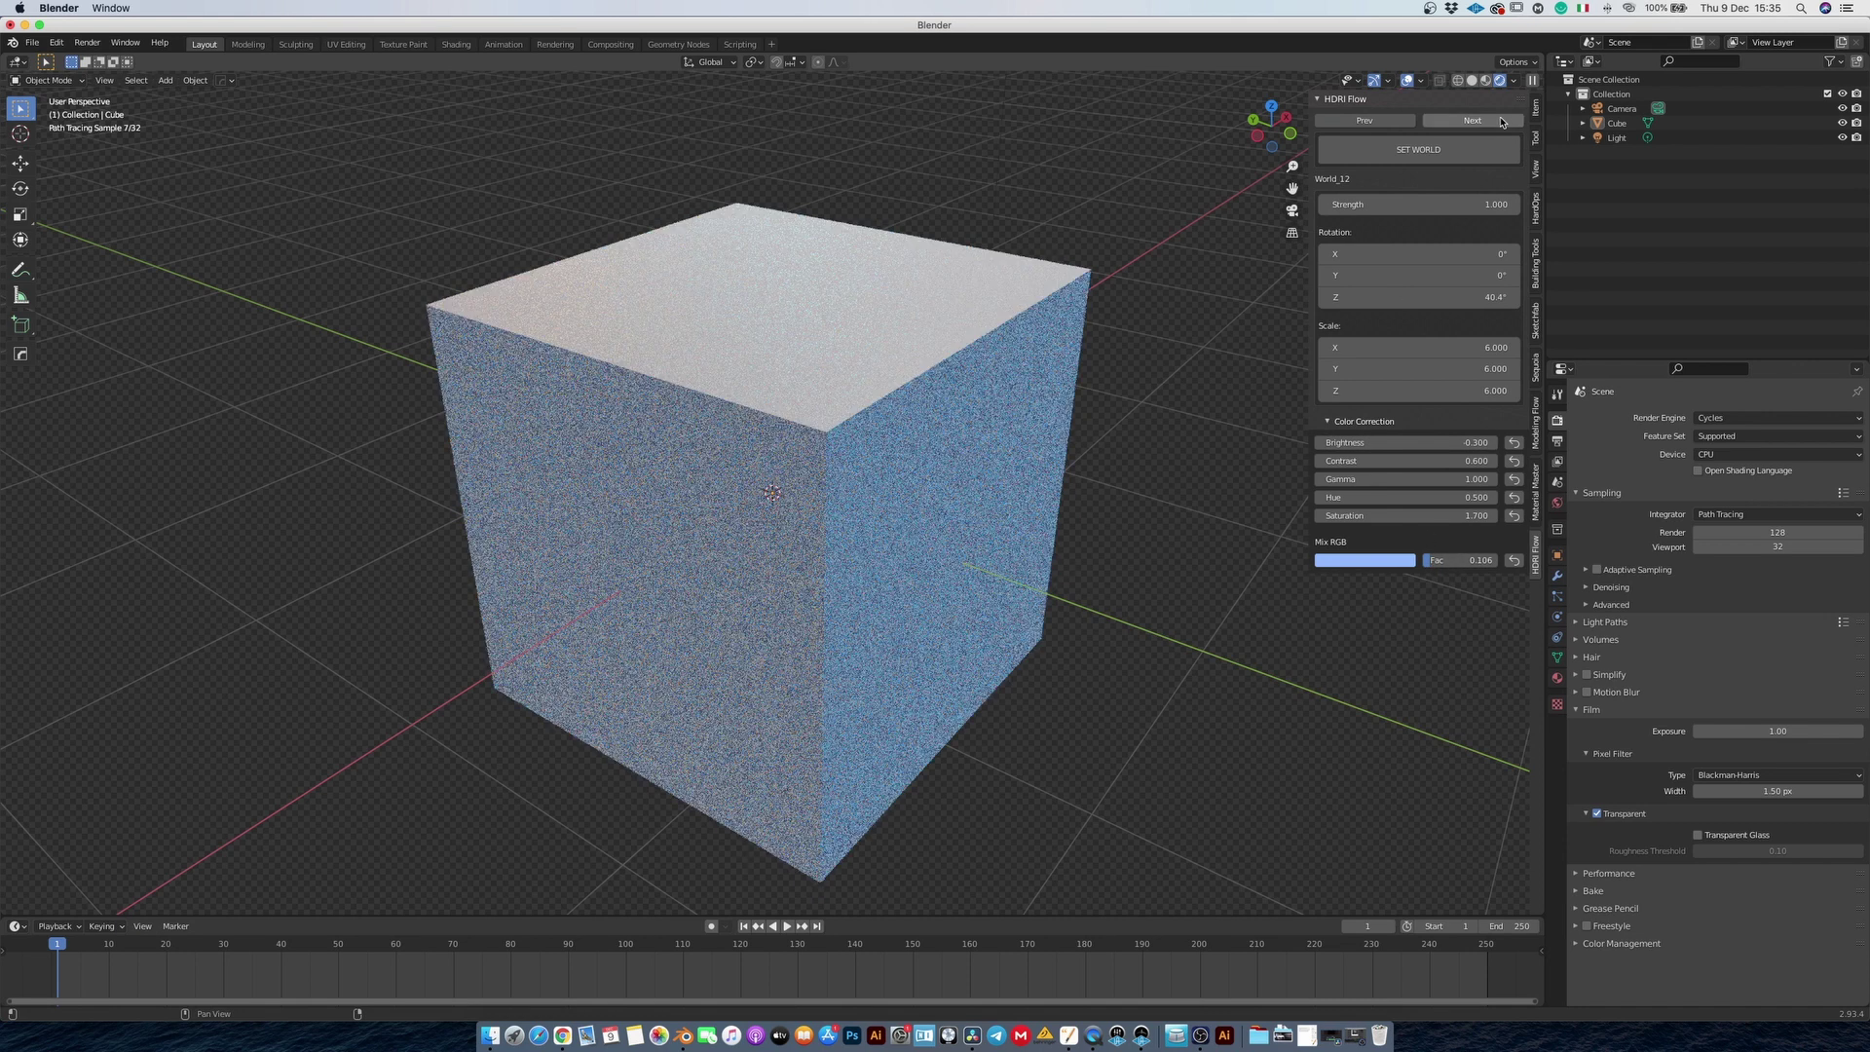
Switch the environment selection to World_14, set it as the scene's world and view its lighting on the cube.
click(1470, 121)
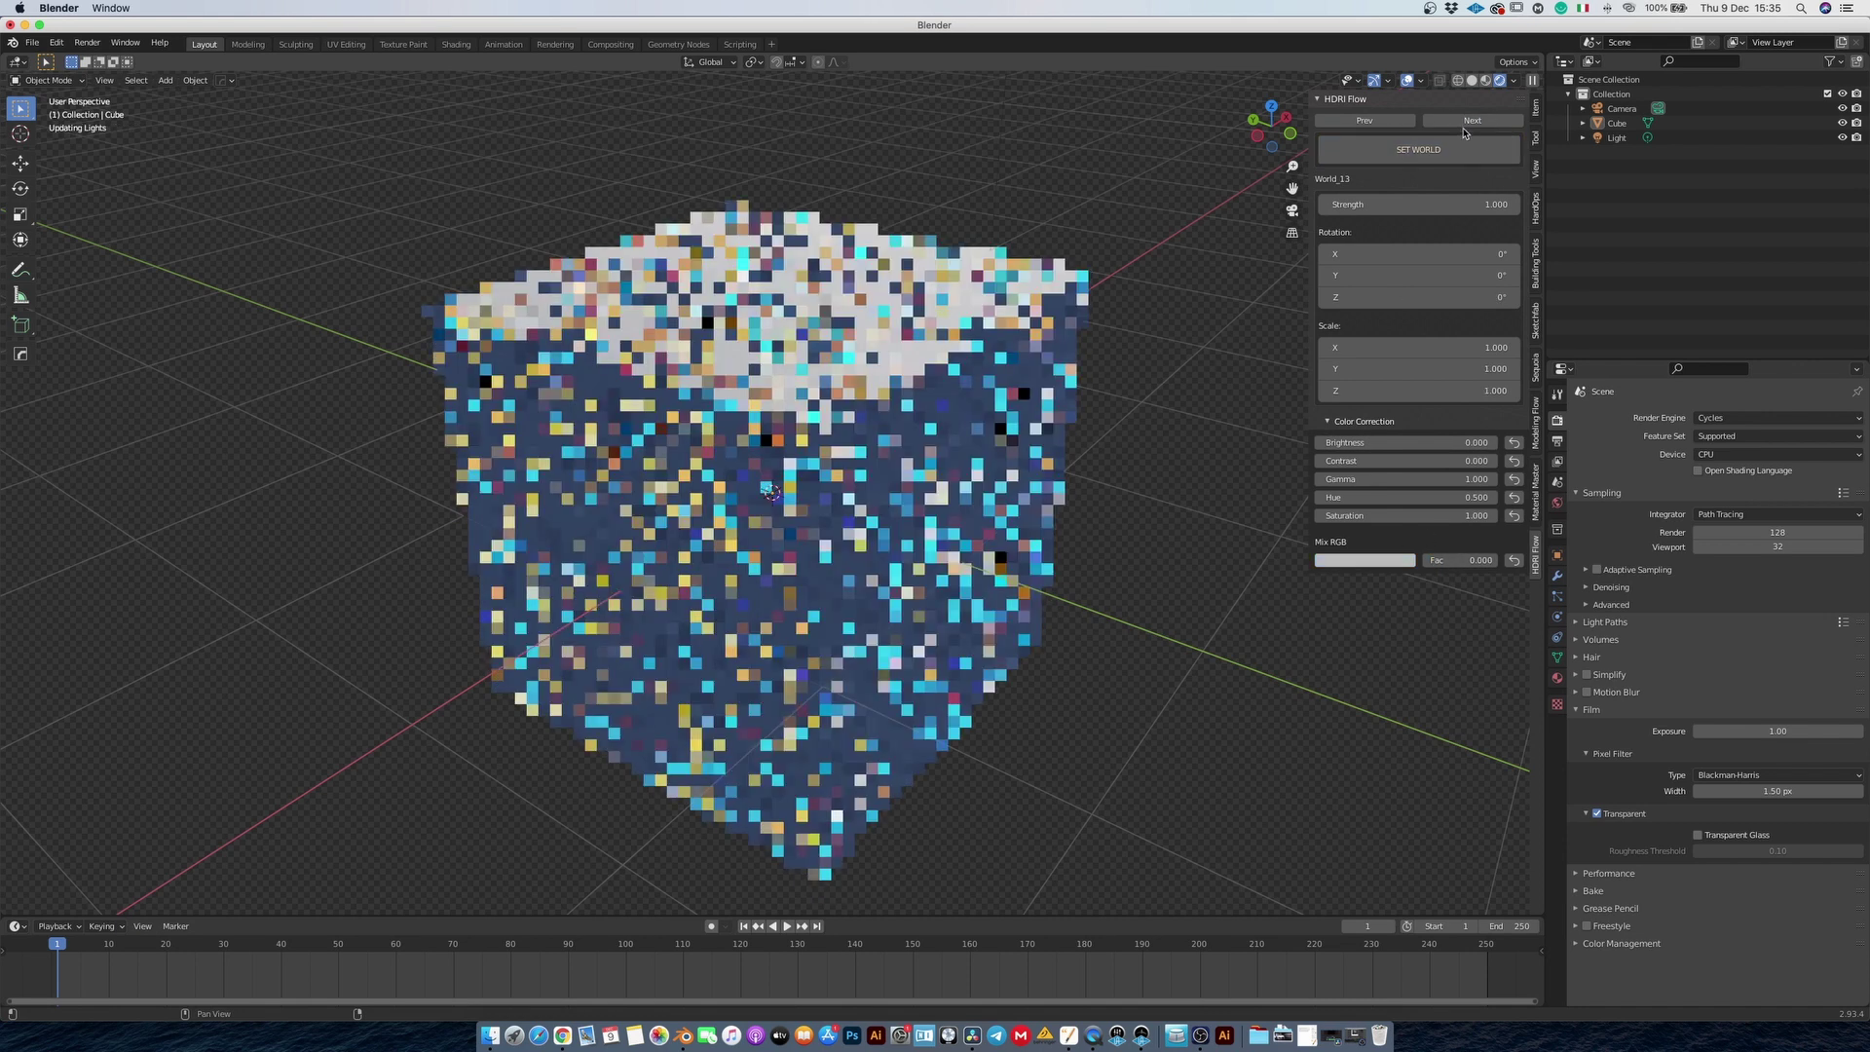
click(1480, 121)
click(1473, 153)
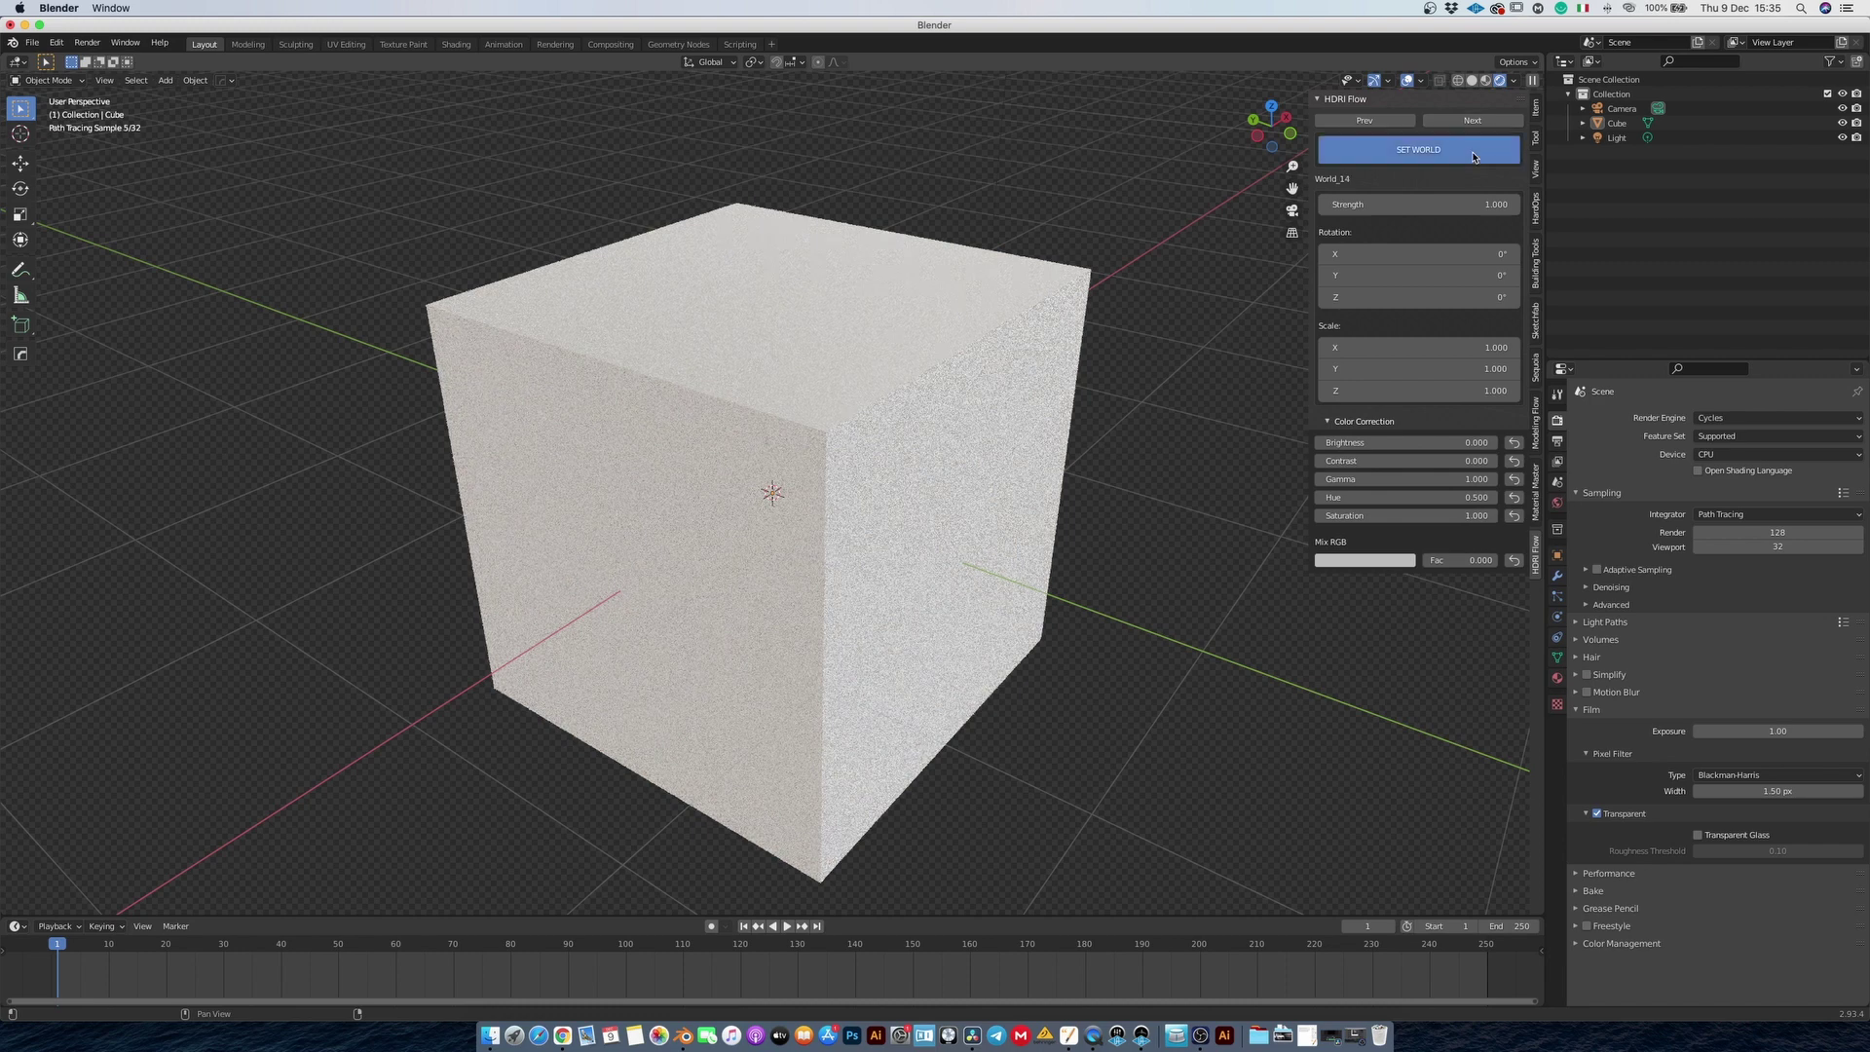
middle_drag(1174, 287, 906, 404)
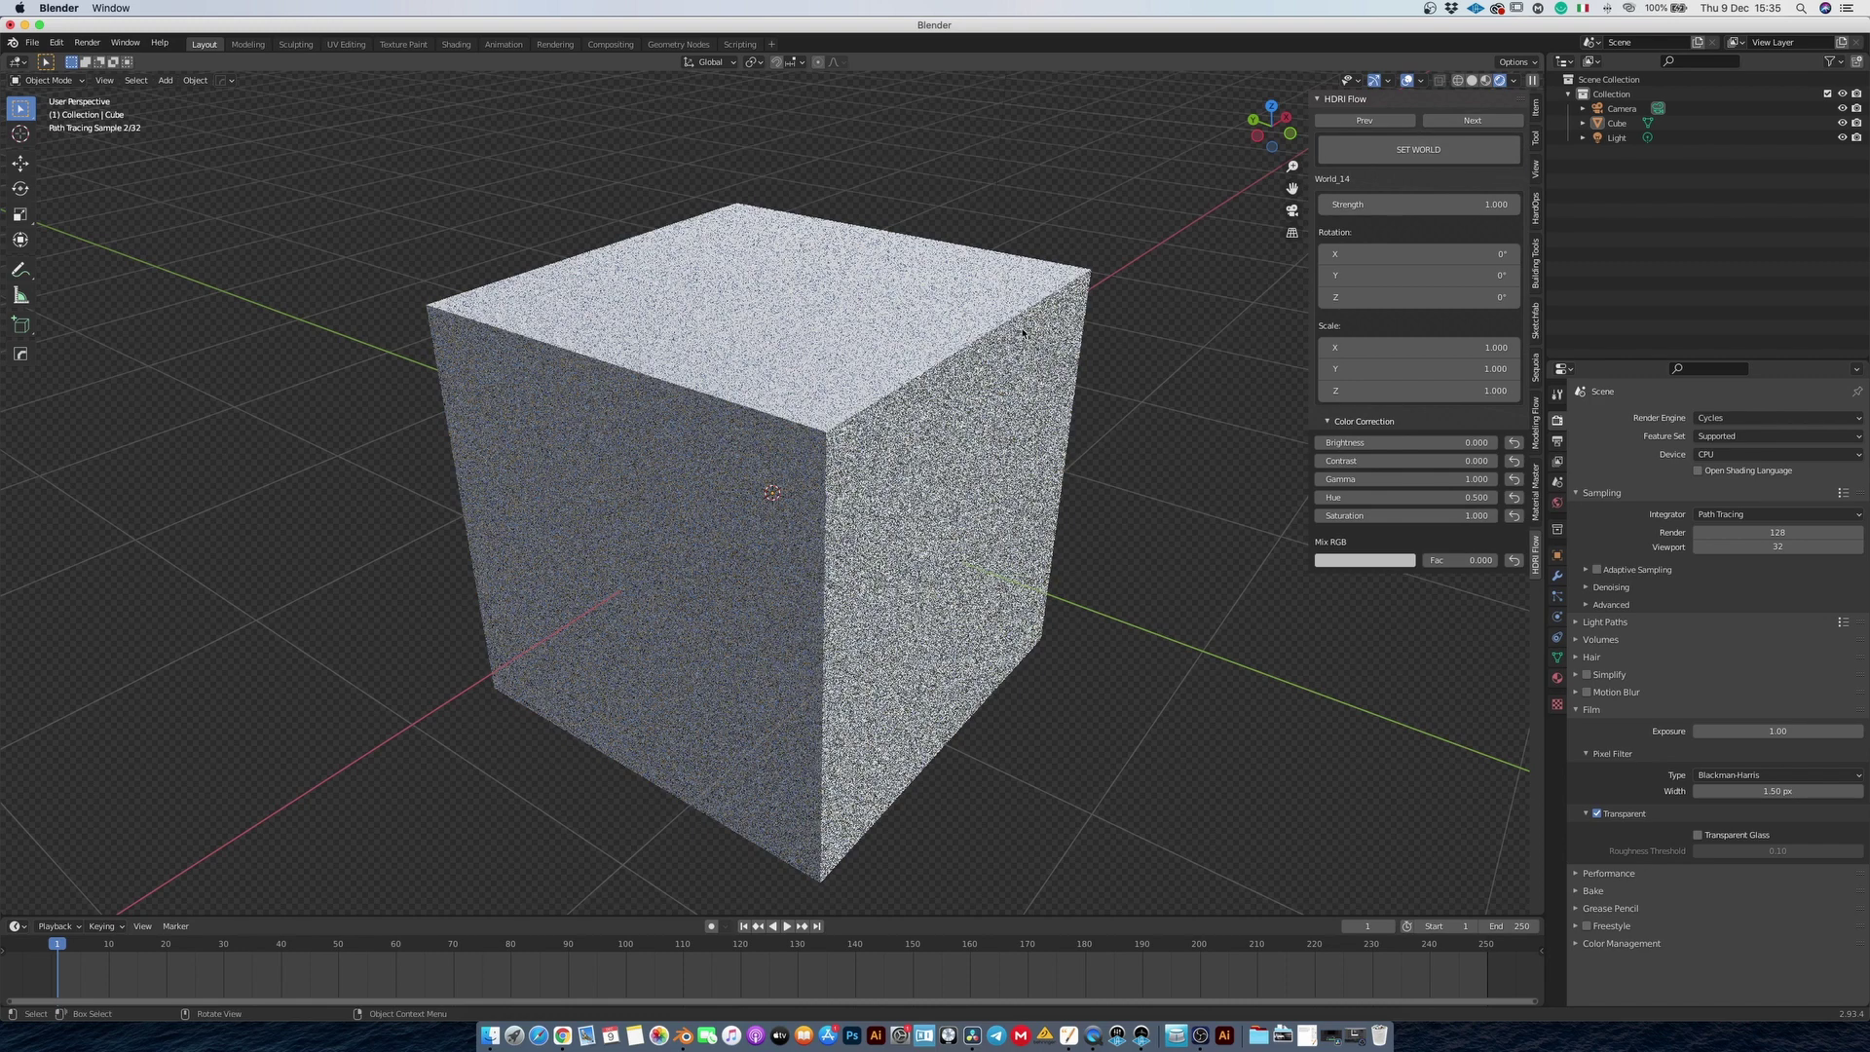
Set World_16 as the scene's environment and view its lighting around the cube.
click(1471, 120)
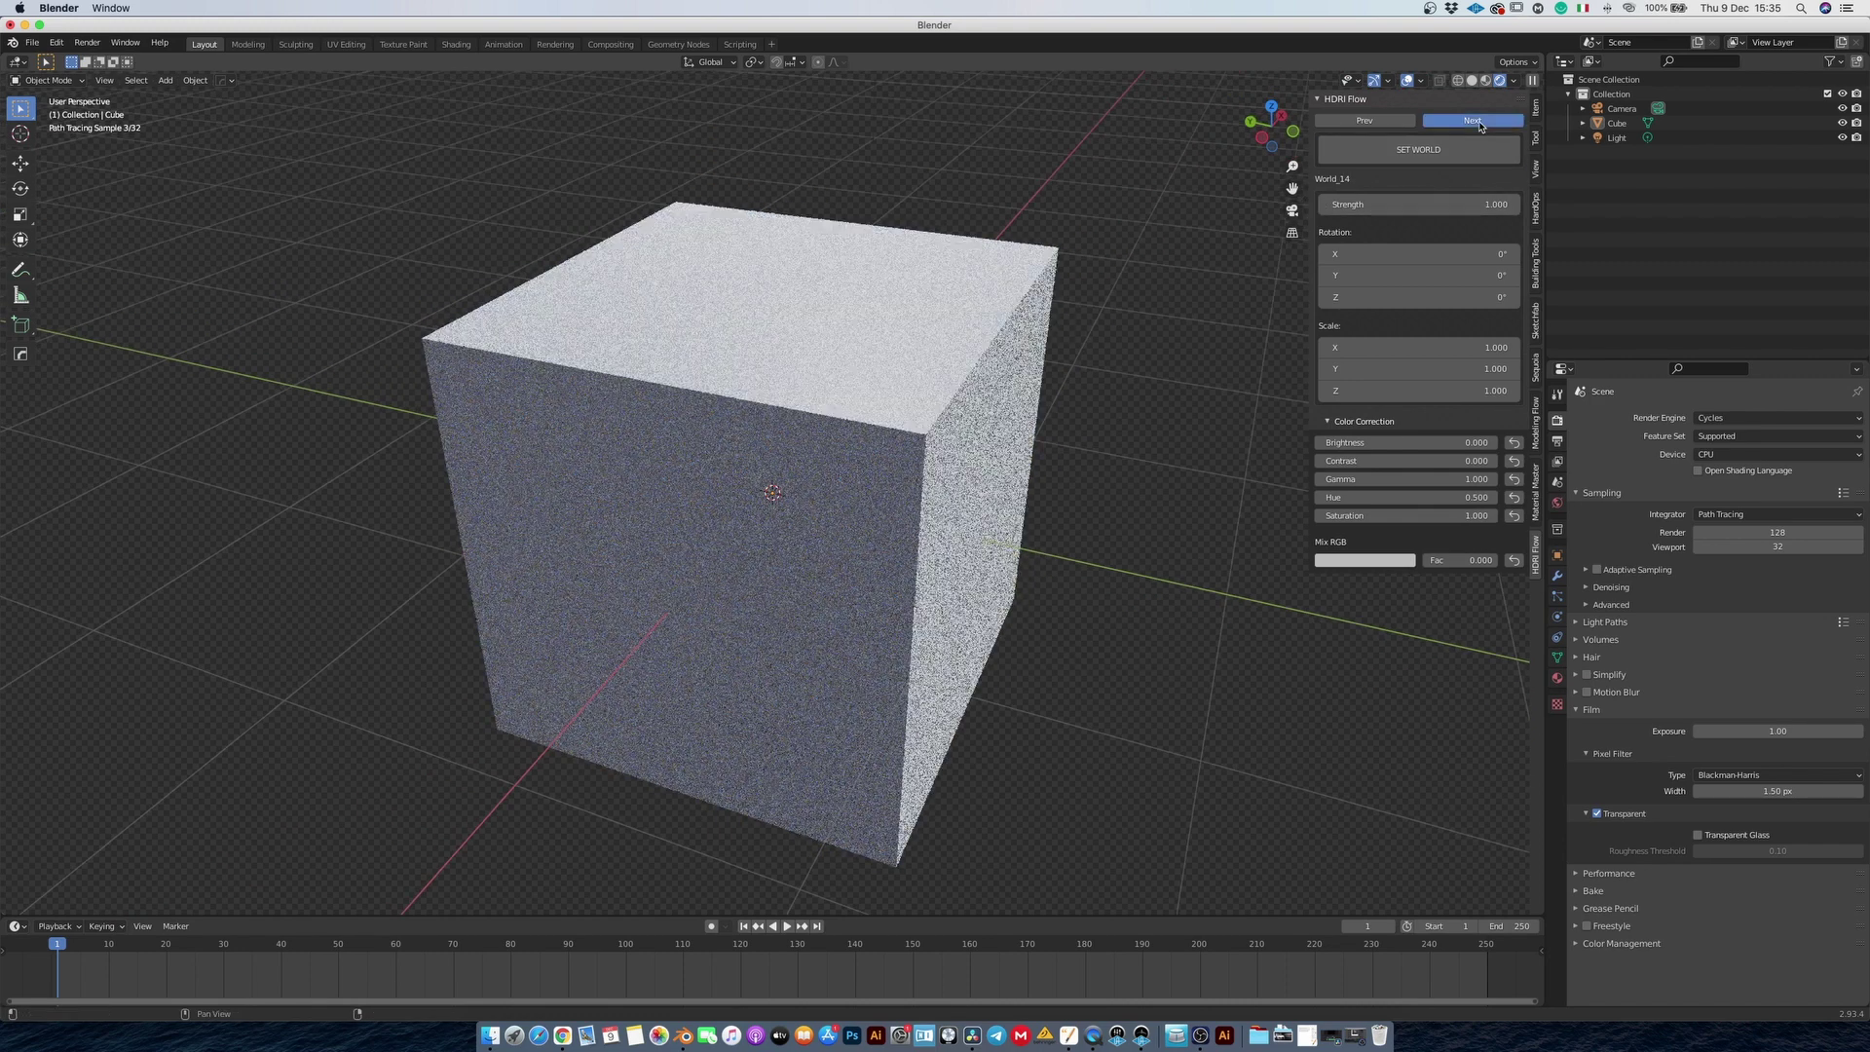
click(1472, 120)
click(1455, 146)
middle_drag(1150, 428, 1091, 487)
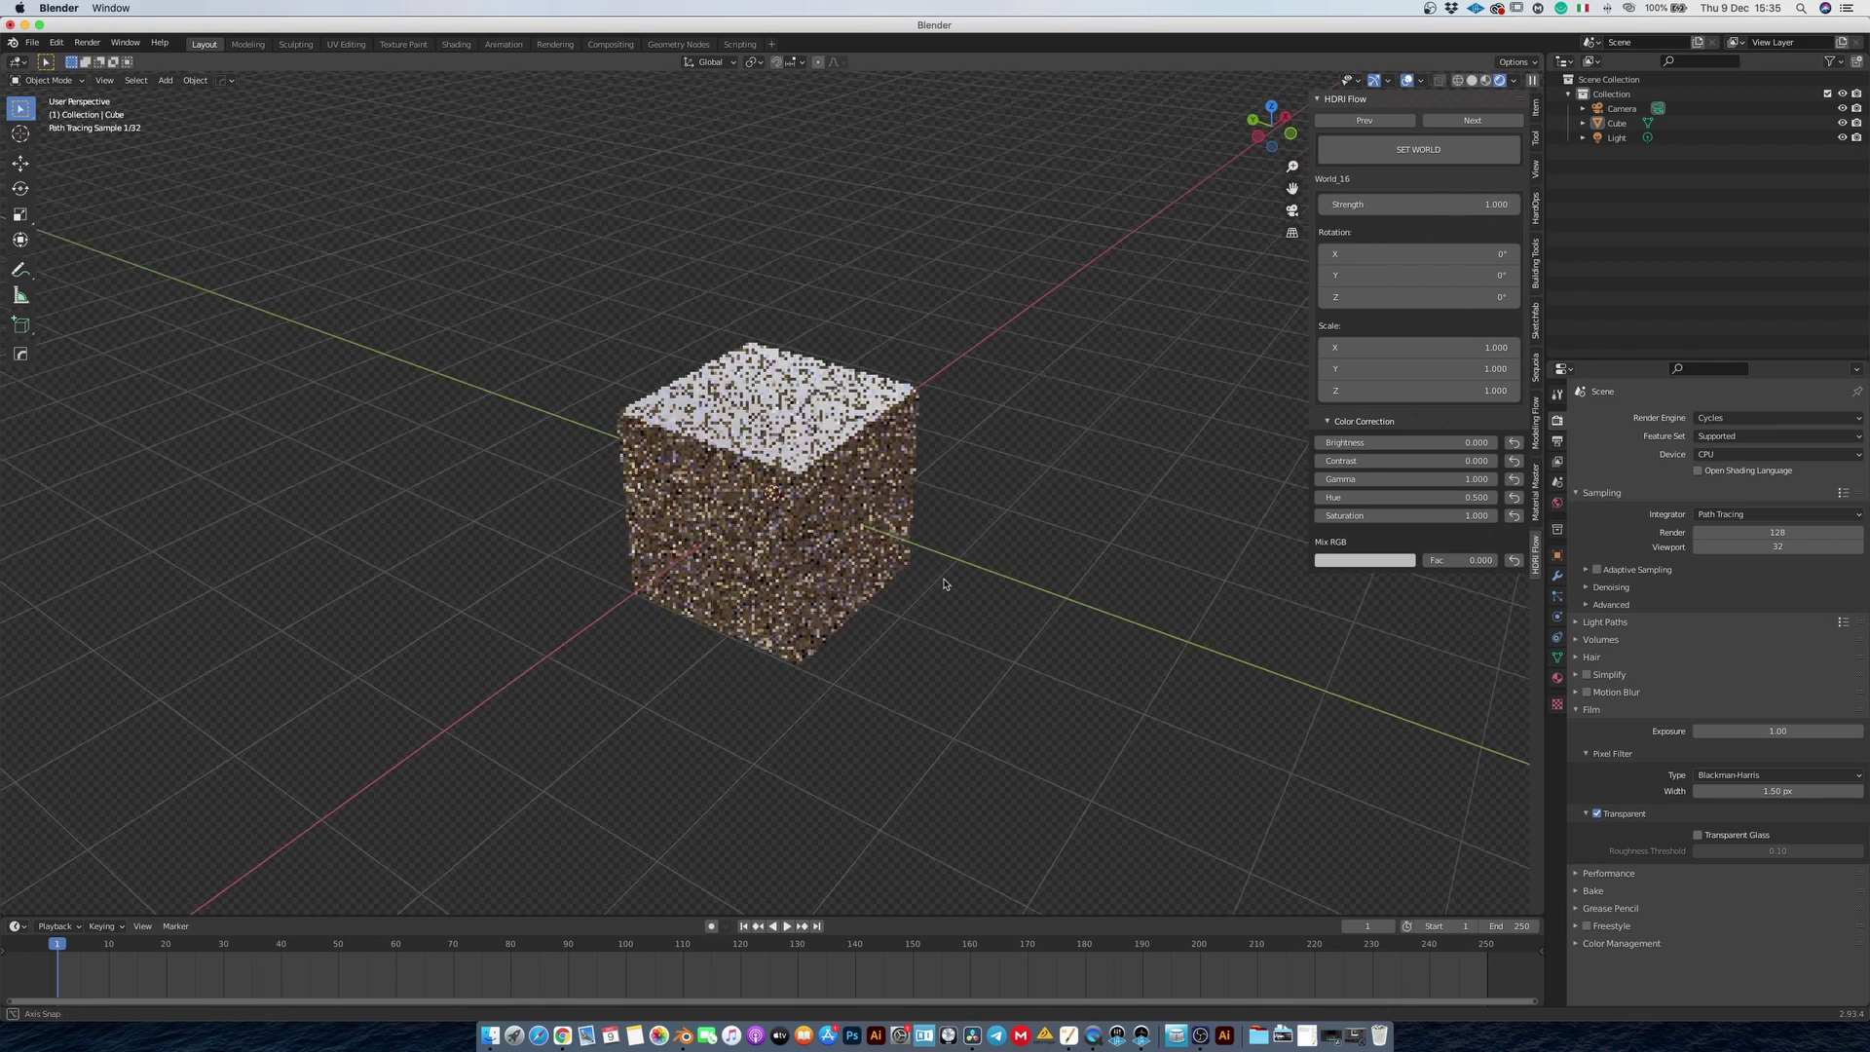
middle_drag(944, 584, 939, 463)
middle_drag(645, 601, 1071, 545)
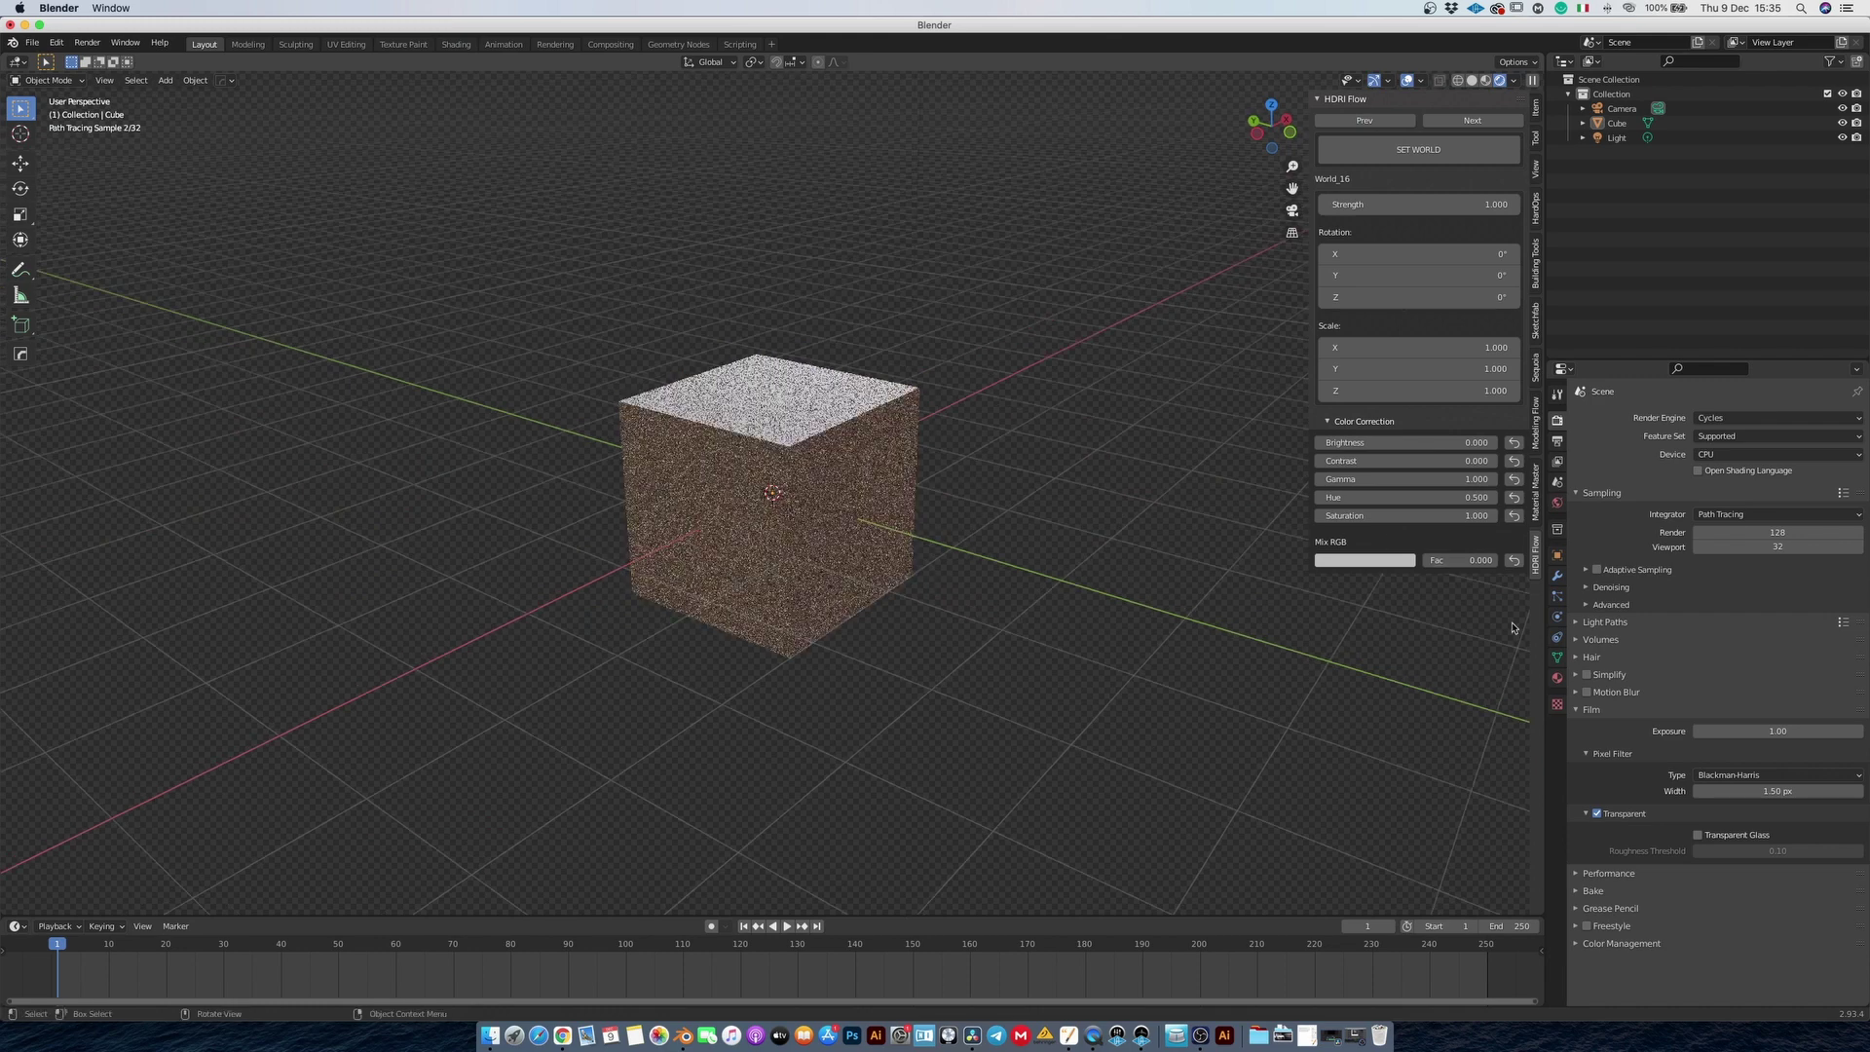
Turn off film transparency to view the cube against the HDRI background, and turn it back on.
click(1599, 814)
middle_drag(948, 623, 846, 591)
click(1598, 814)
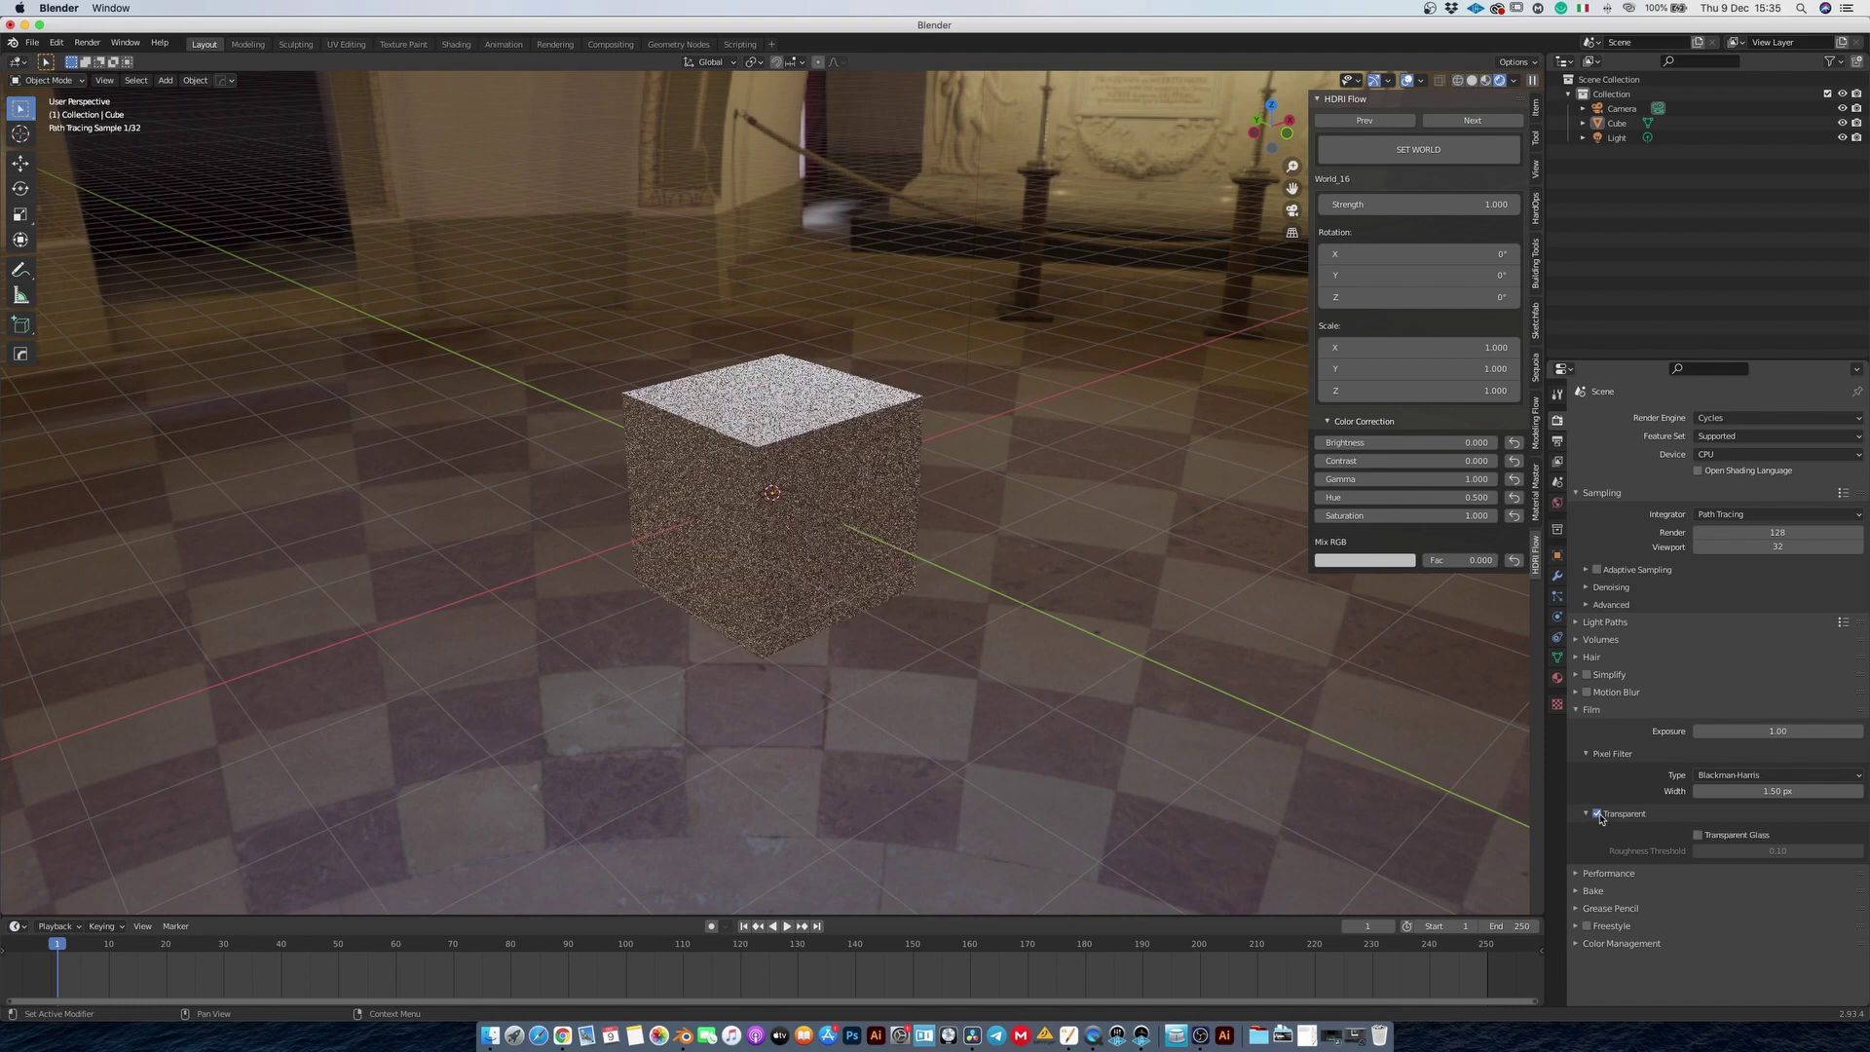
scroll(930, 533, up, 4)
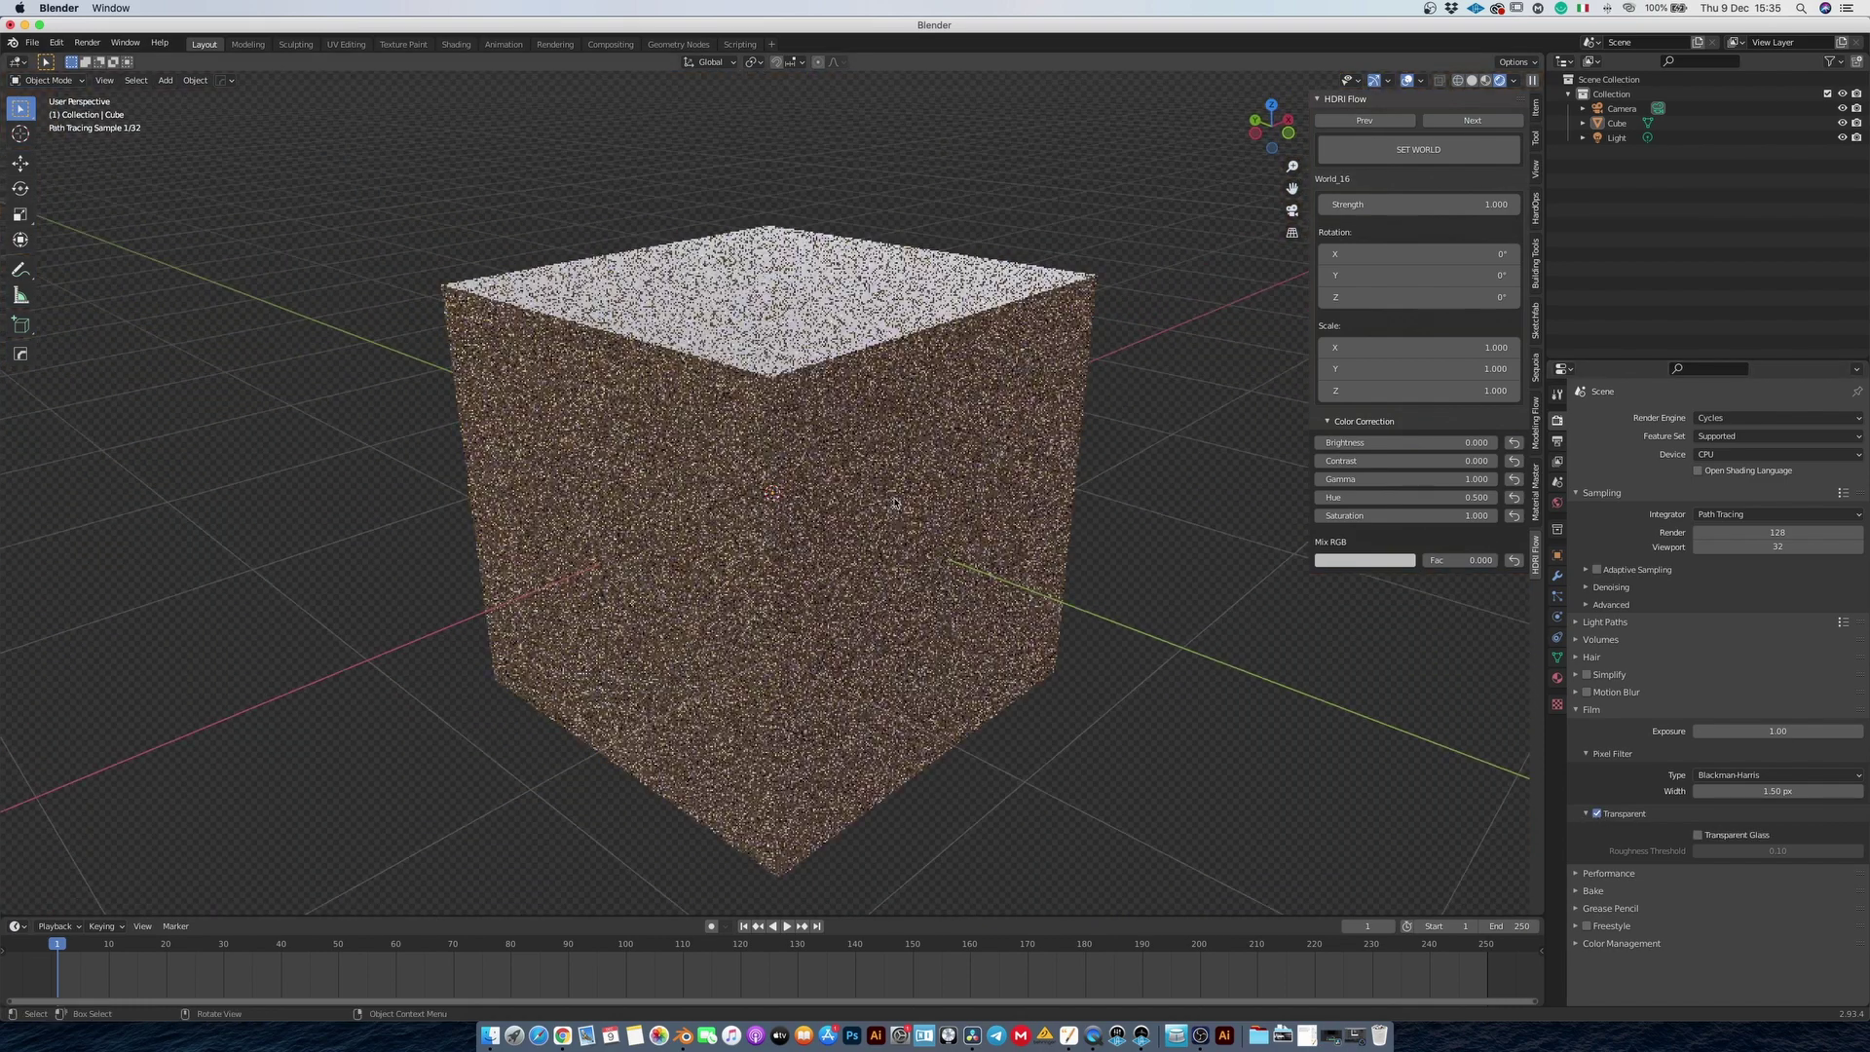
scroll(909, 517, down, 3)
middle_drag(909, 516, 847, 514)
scroll(847, 514, up, 5)
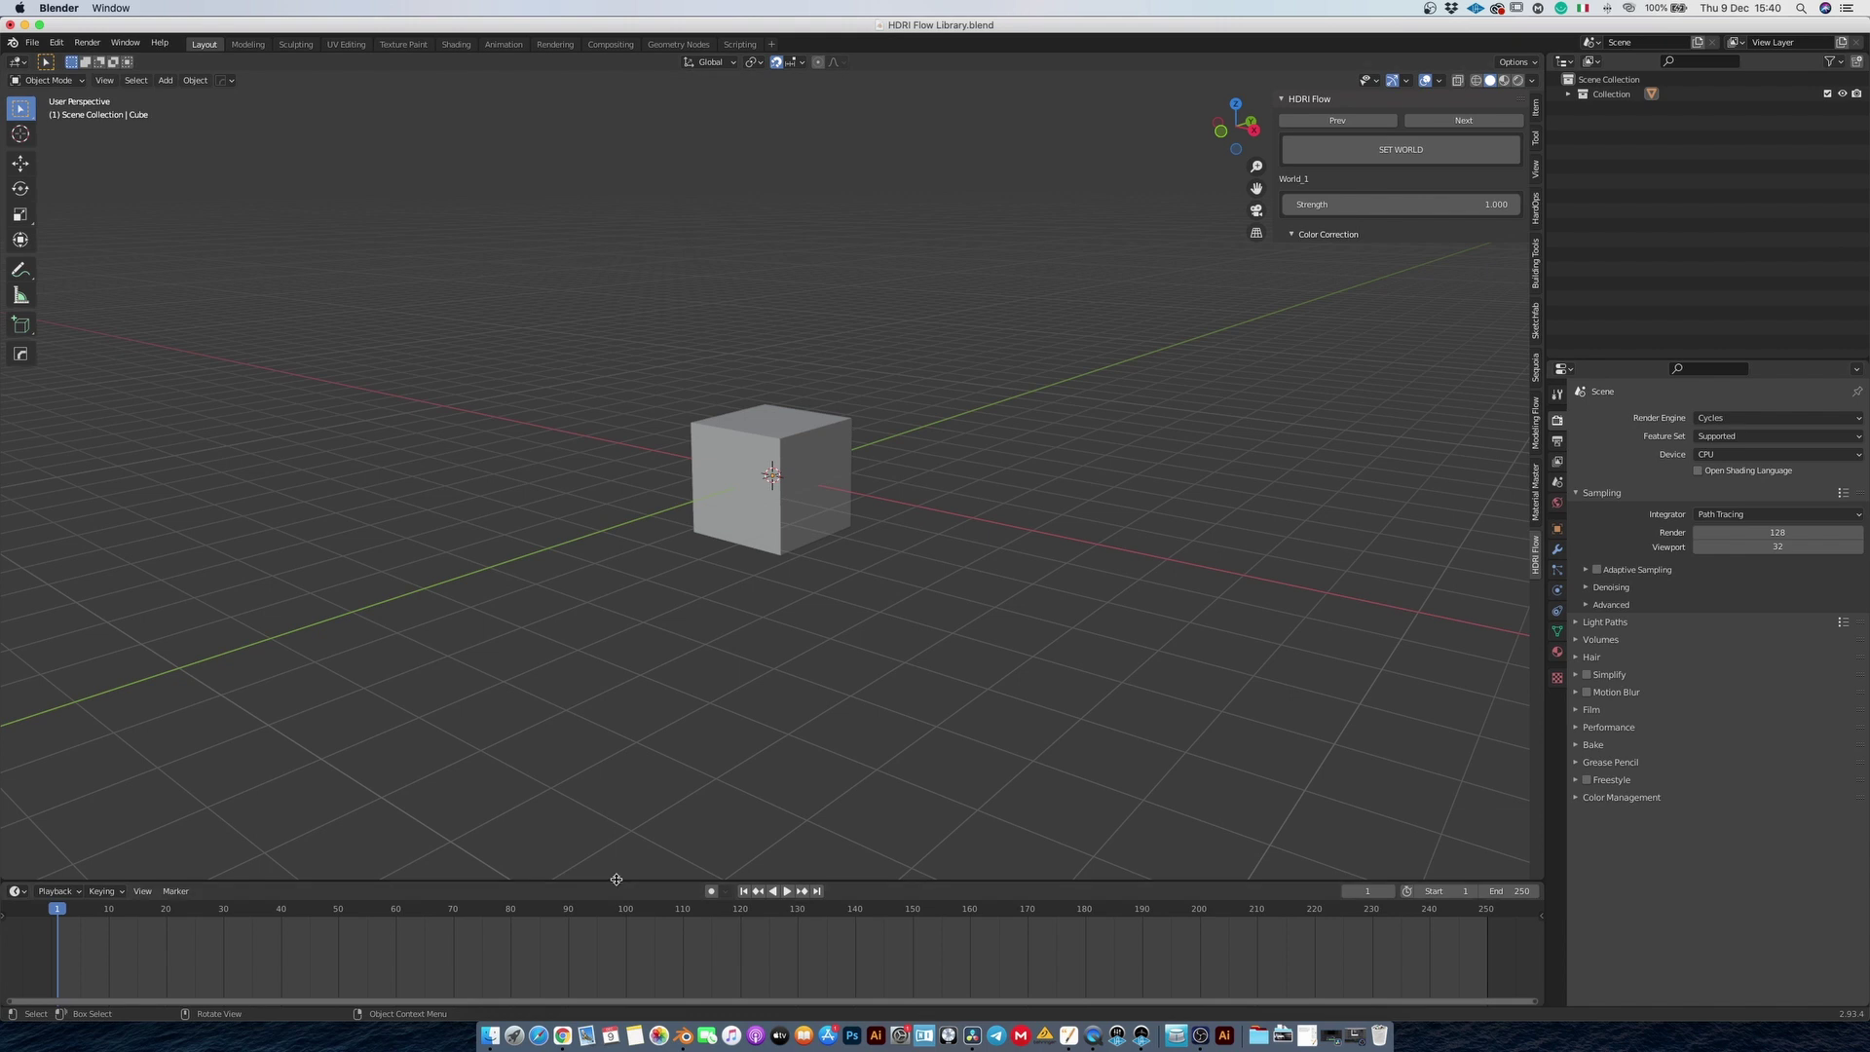
In HDRI Flow Library.blend, enlarge the timeline area and turn it into a Shader Editor showing the World nodes.
drag(623, 881, 204, 639)
click(16, 639)
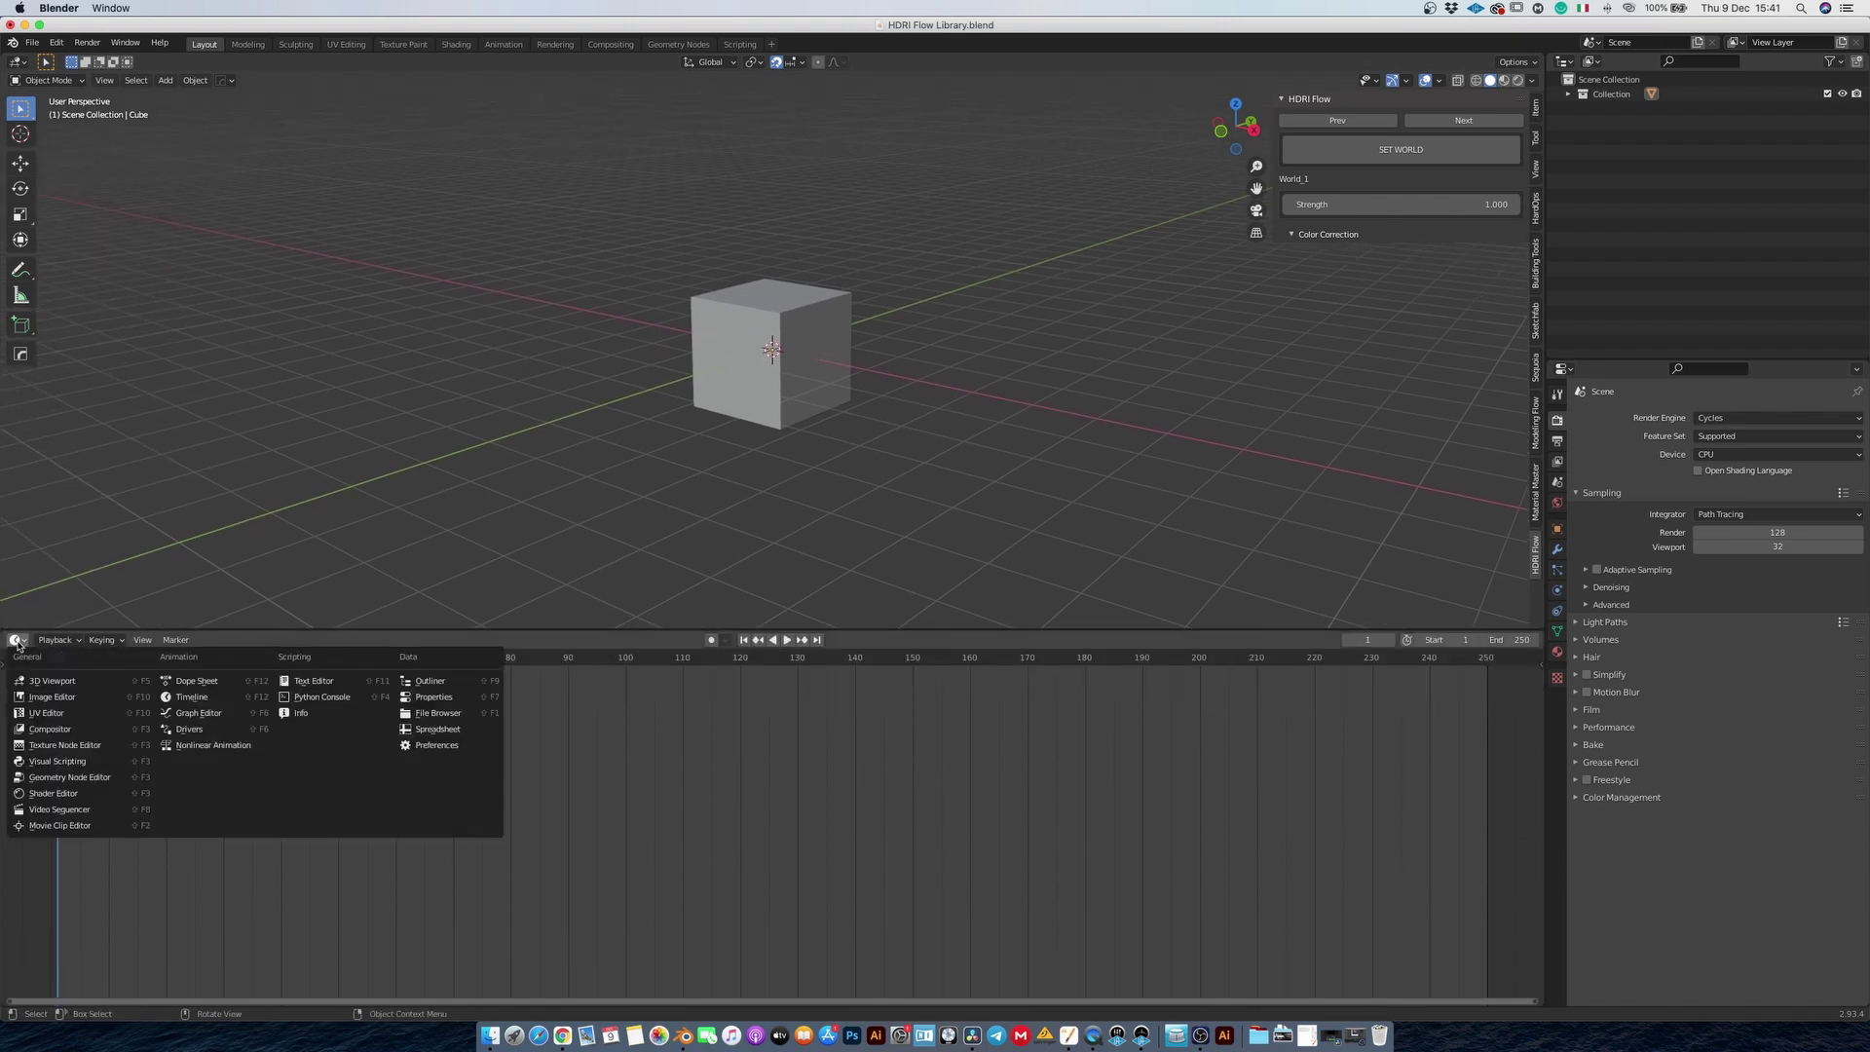
click(58, 722)
click(59, 640)
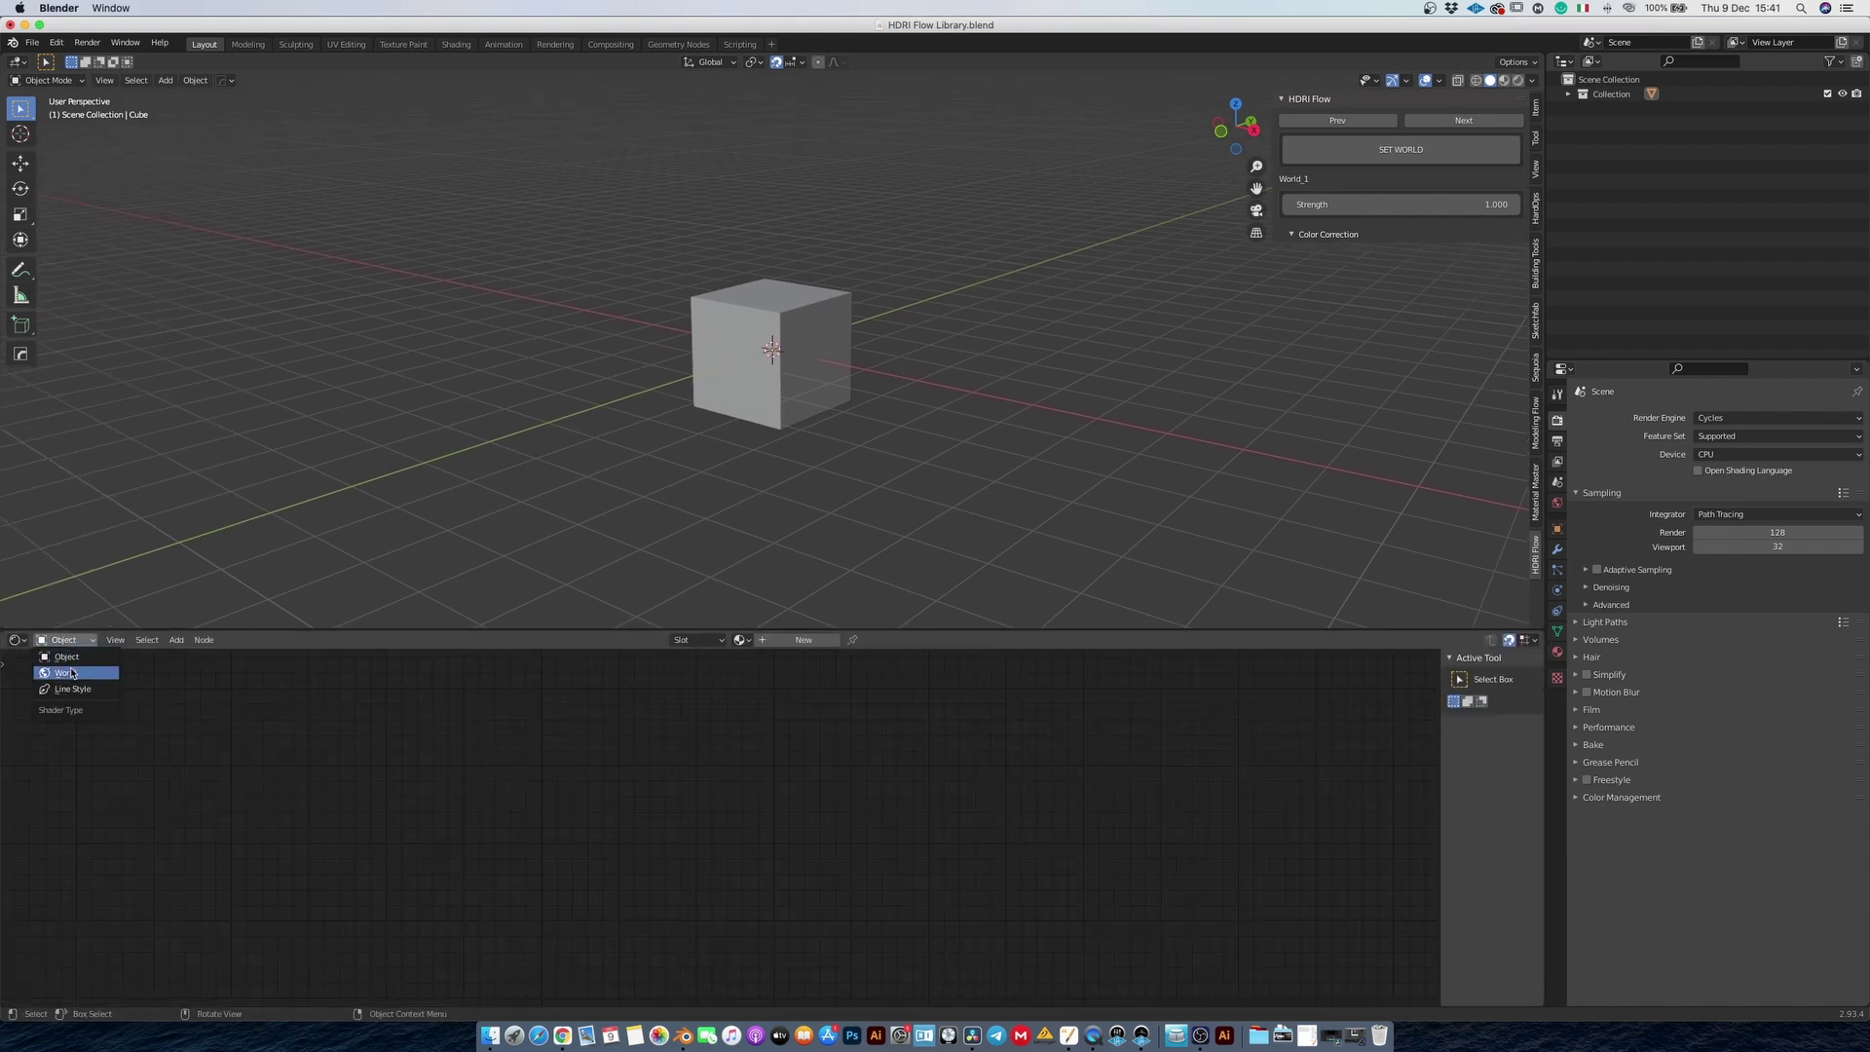
click(58, 664)
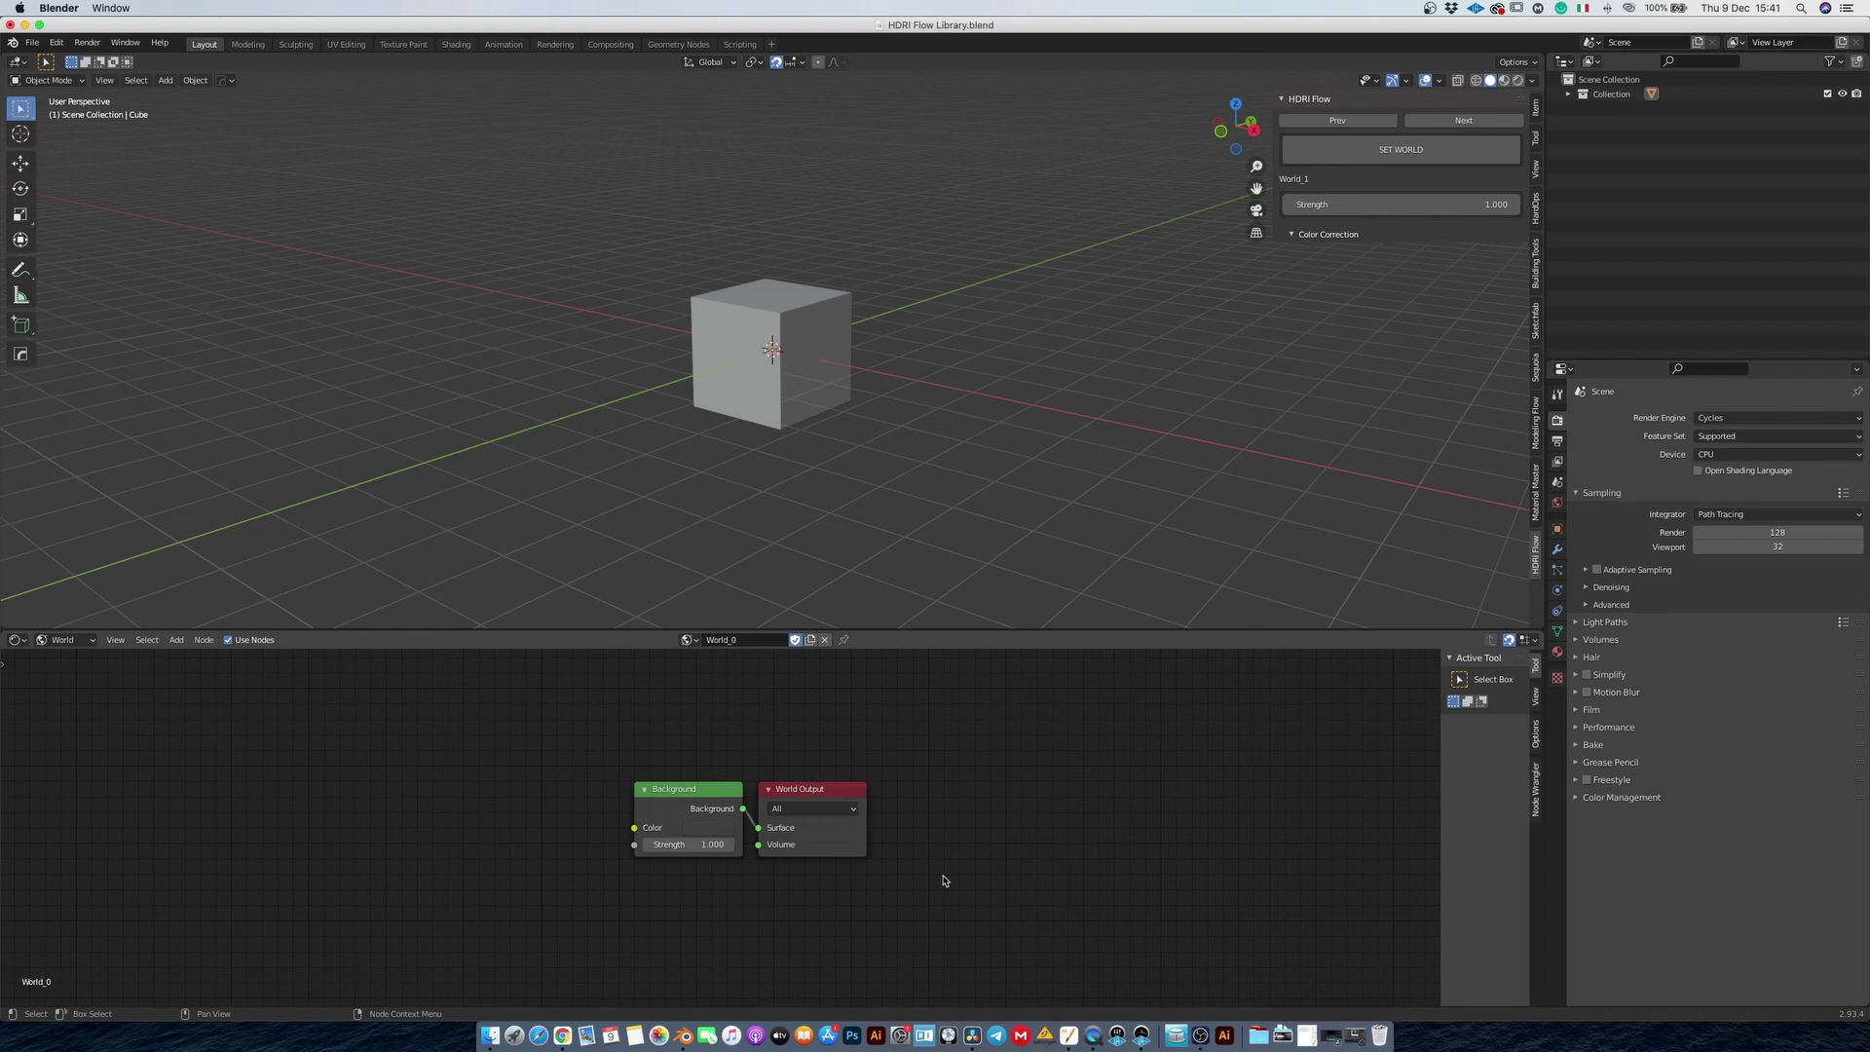
Load World_1 in the Shader Editor and bring its full HDRI node tree into view.
scroll(947, 822, down, 1)
click(688, 640)
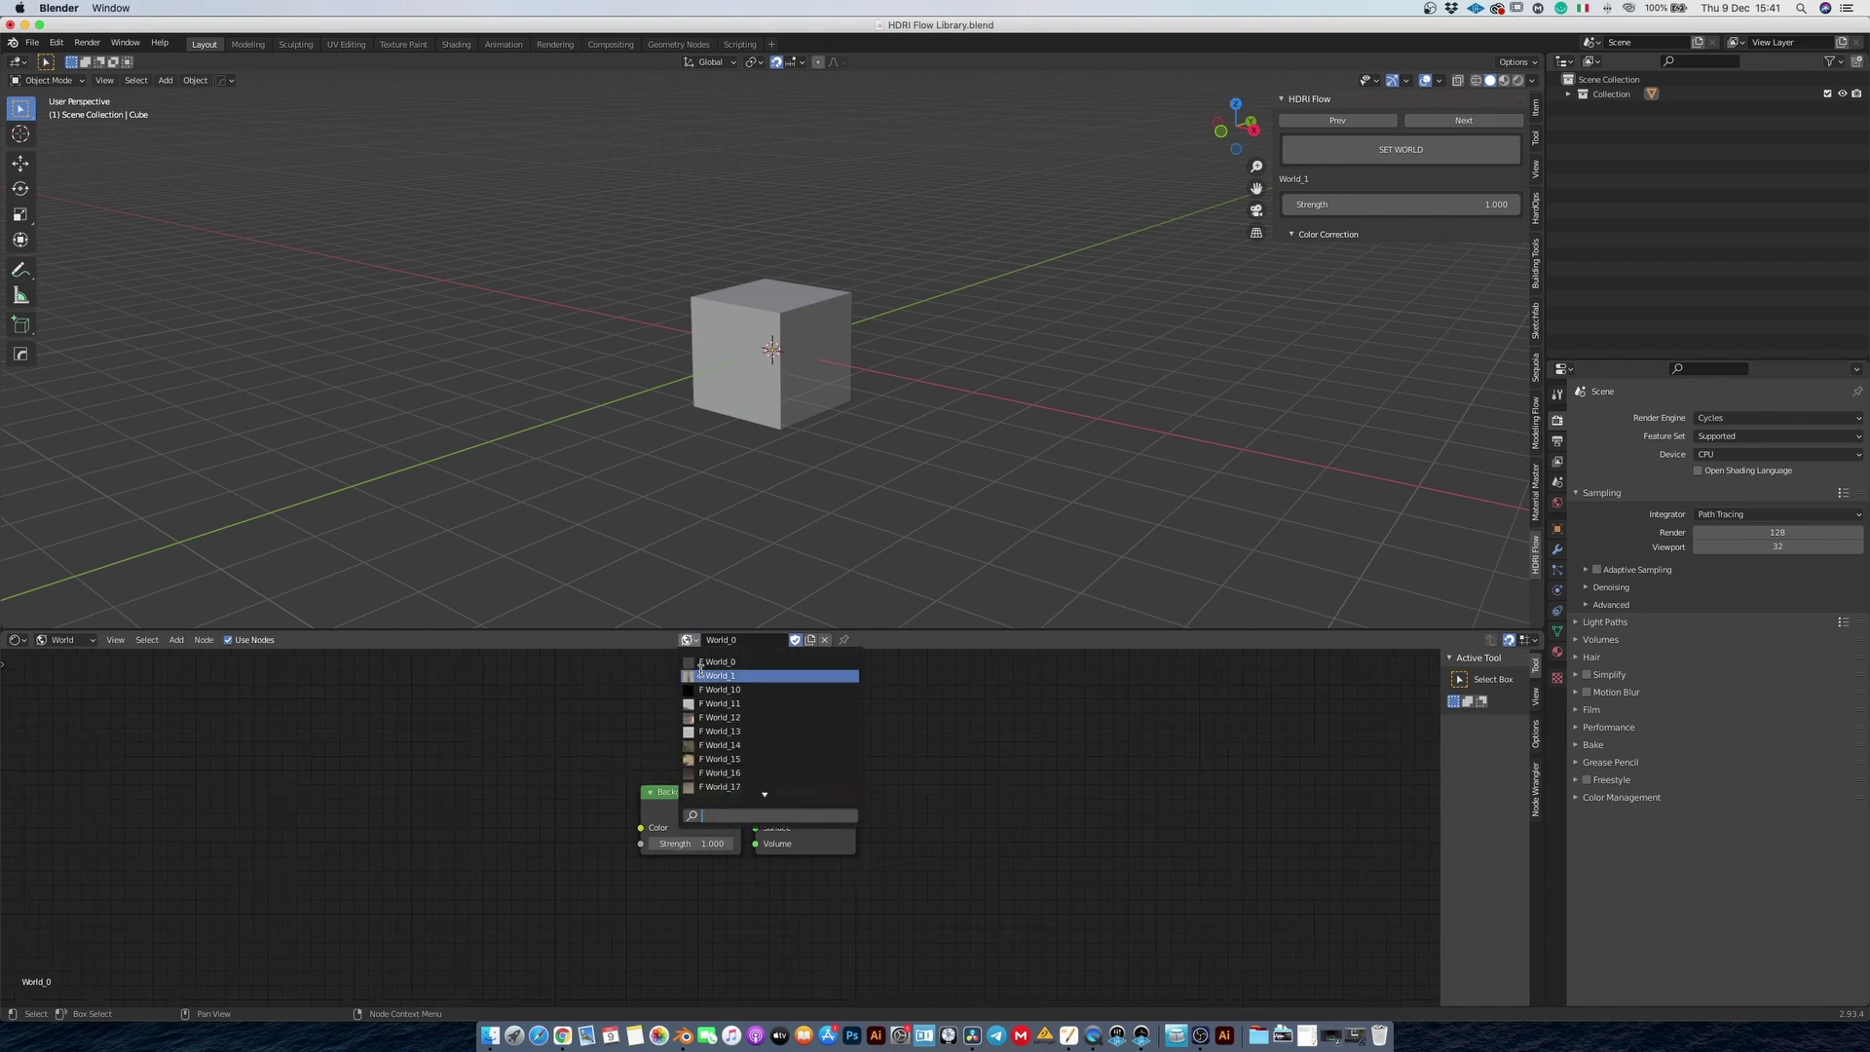
click(700, 677)
scroll(697, 762, down, 3)
scroll(696, 762, up, 2)
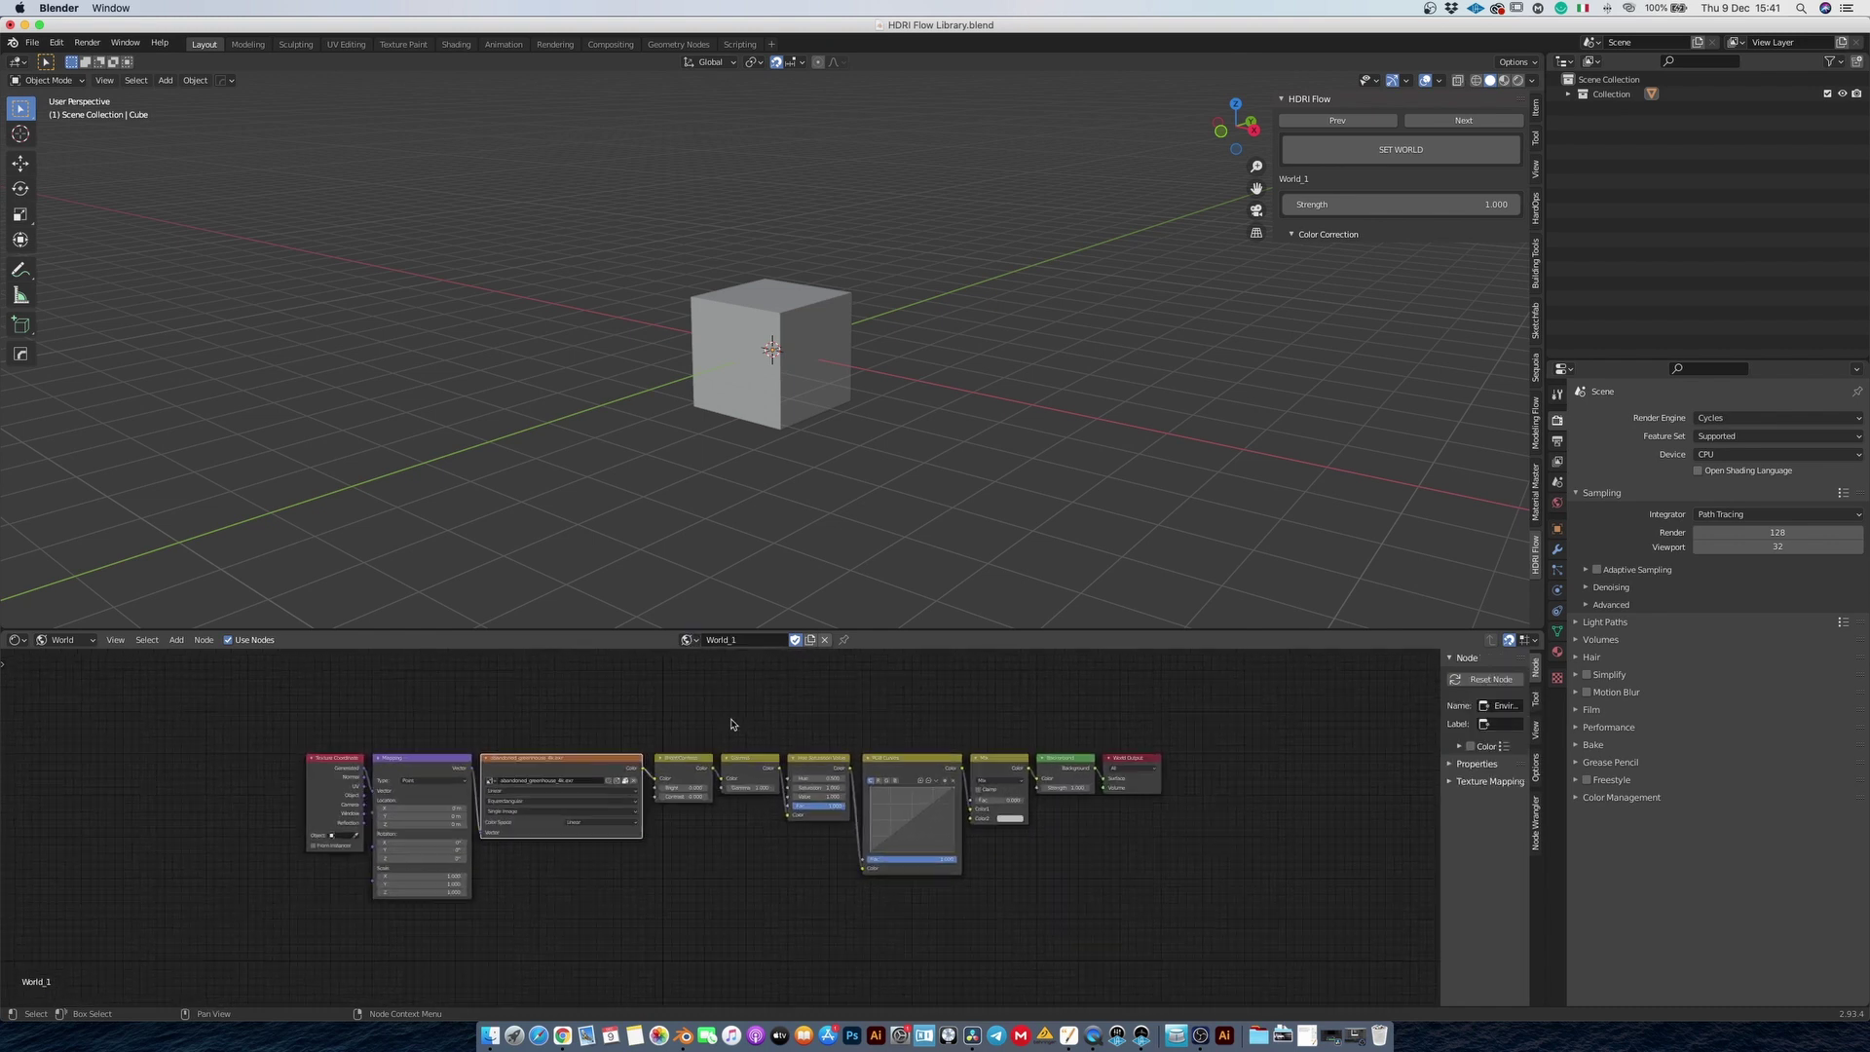
Select World_1's node groups in turn to examine the color-correction, background and output, coordinate and mapping, and environment texture nodes.
drag(682, 711, 1045, 911)
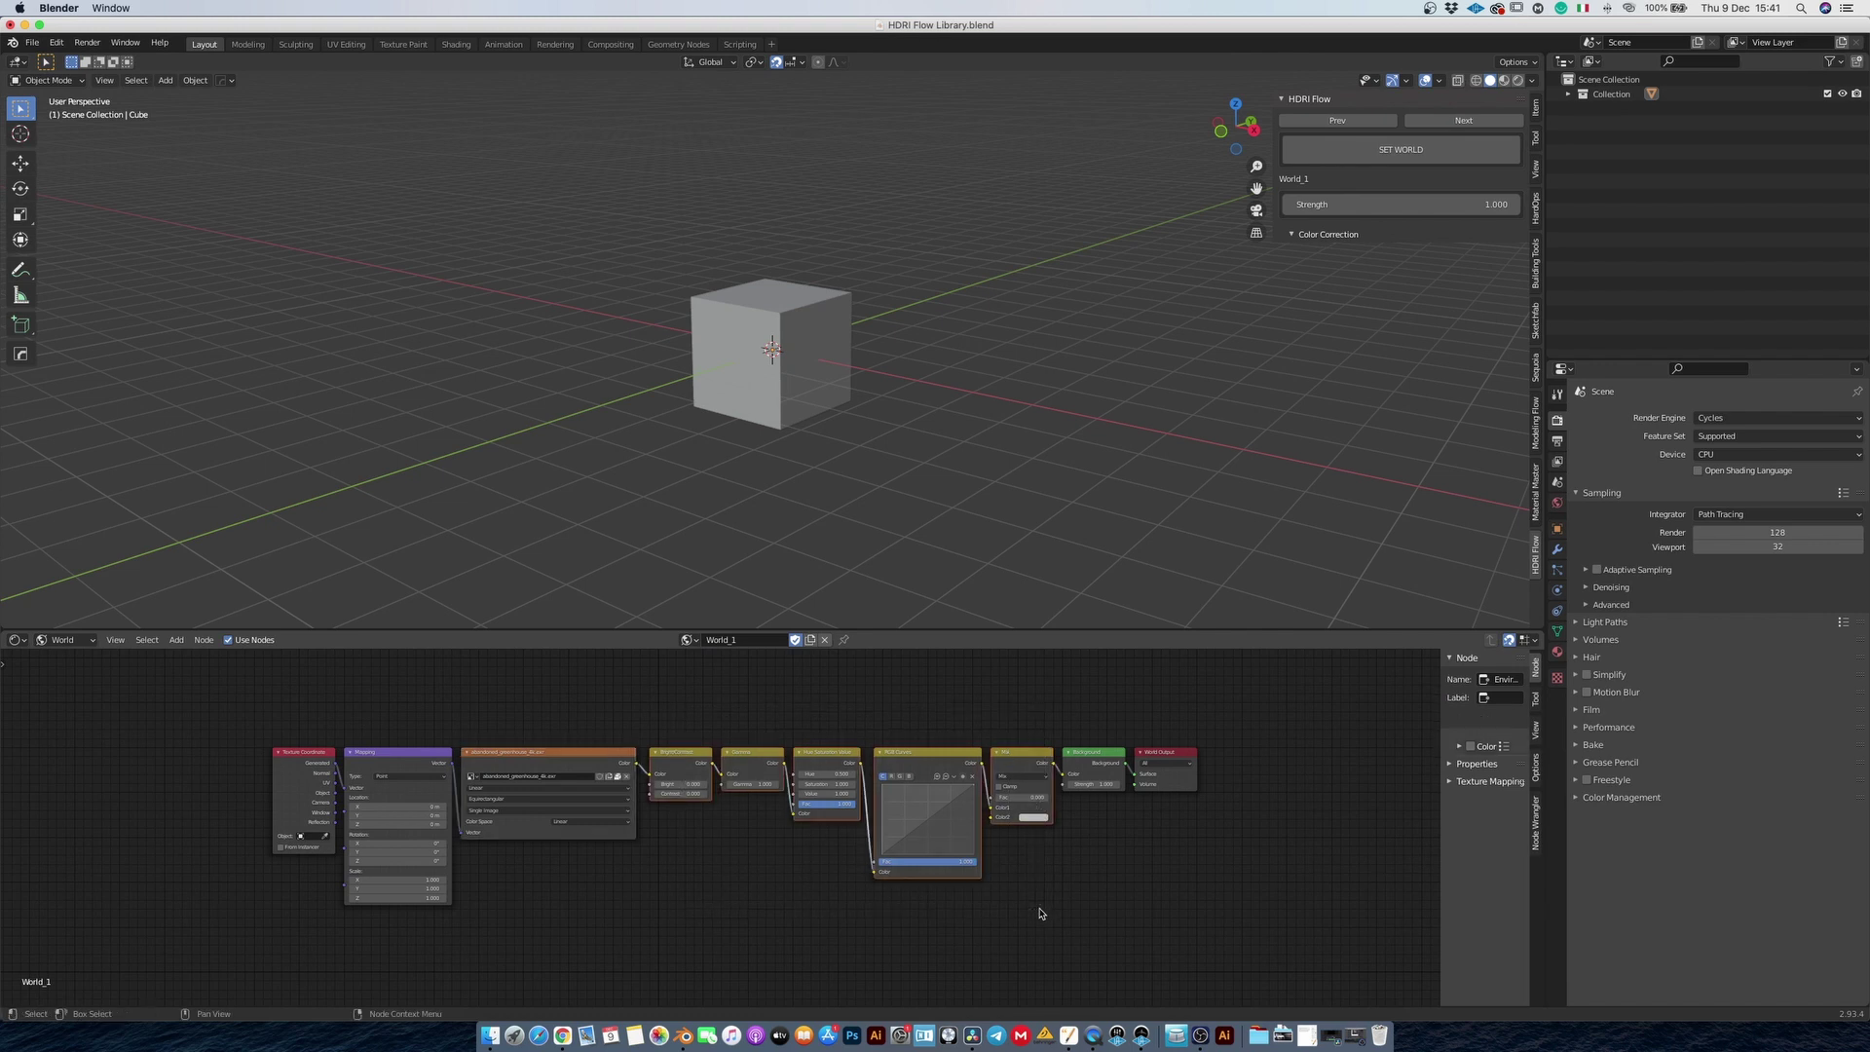
drag(1077, 718, 1212, 842)
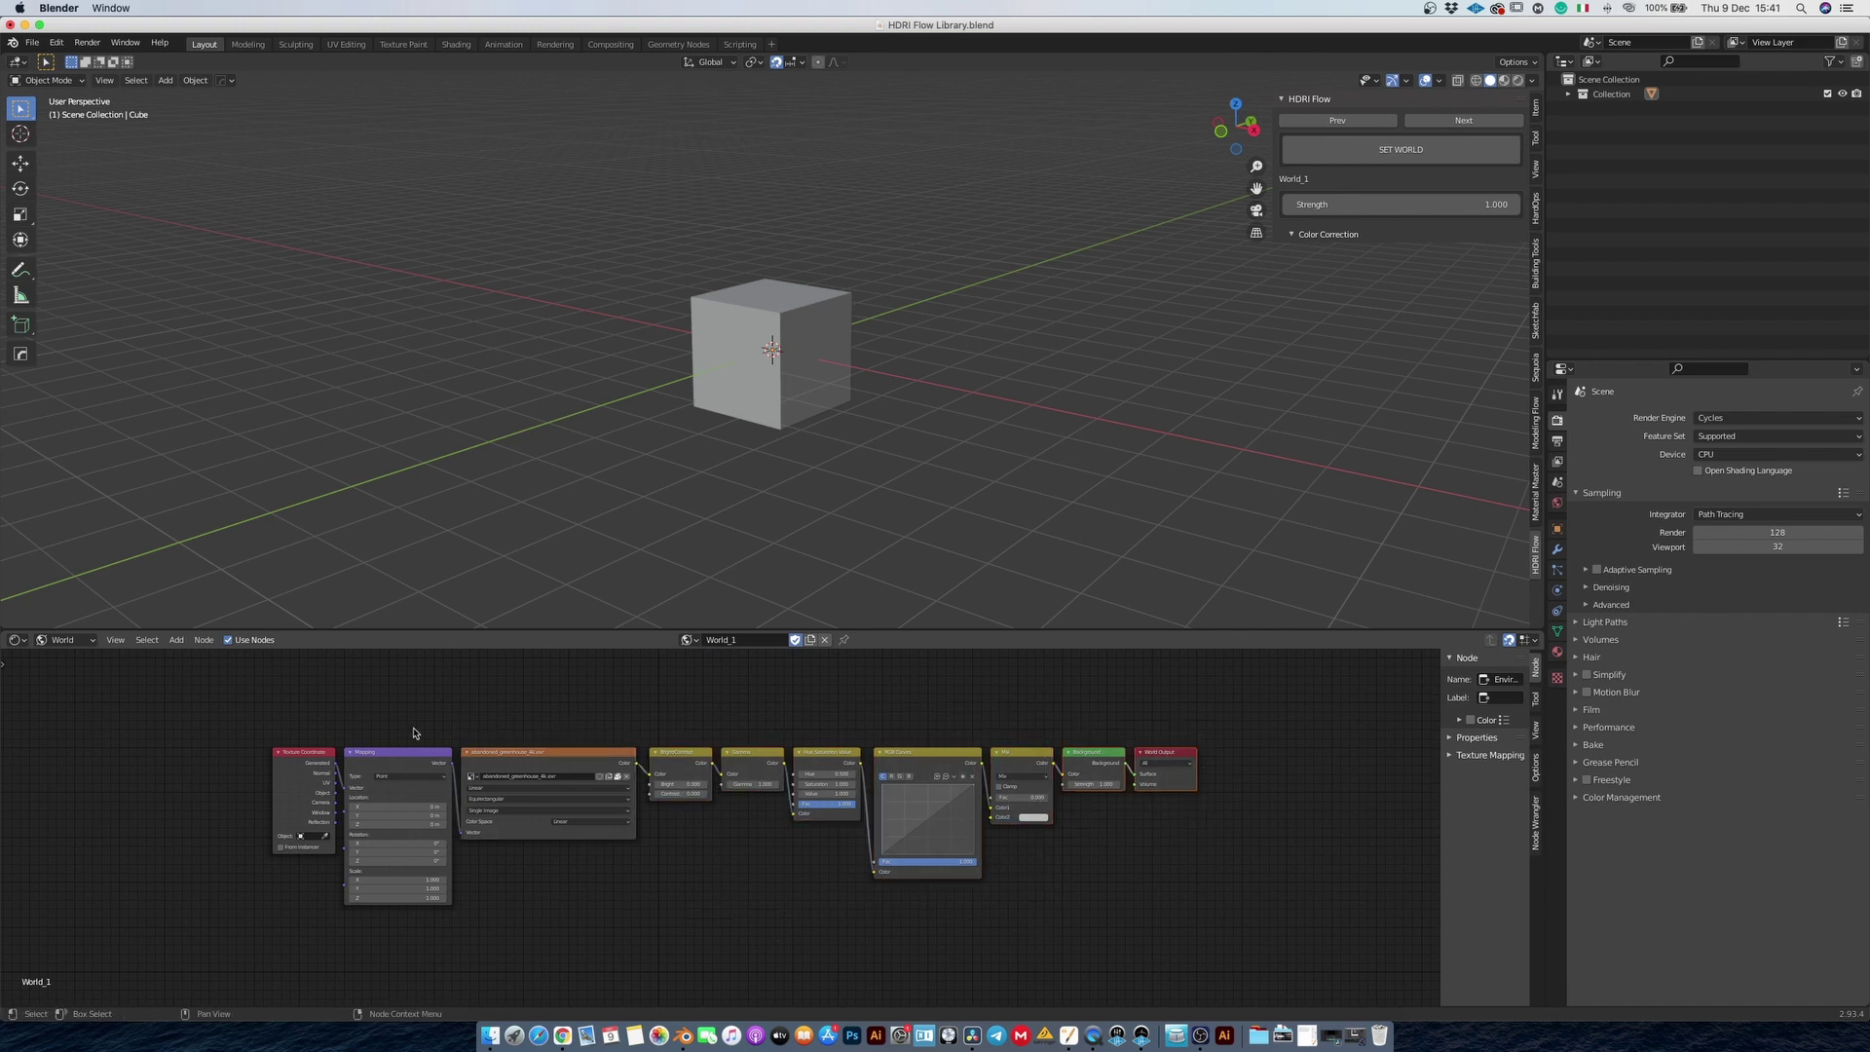
click(539, 763)
drag(204, 710, 451, 913)
click(532, 726)
drag(534, 764, 534, 728)
Shift the abandoned_greenhouse_4k.exr environment texture node slightly upward and to the right in World_1's node tree.
scroll(655, 721, up, 2)
scroll(652, 693, up, 3)
scroll(652, 692, left, 2)
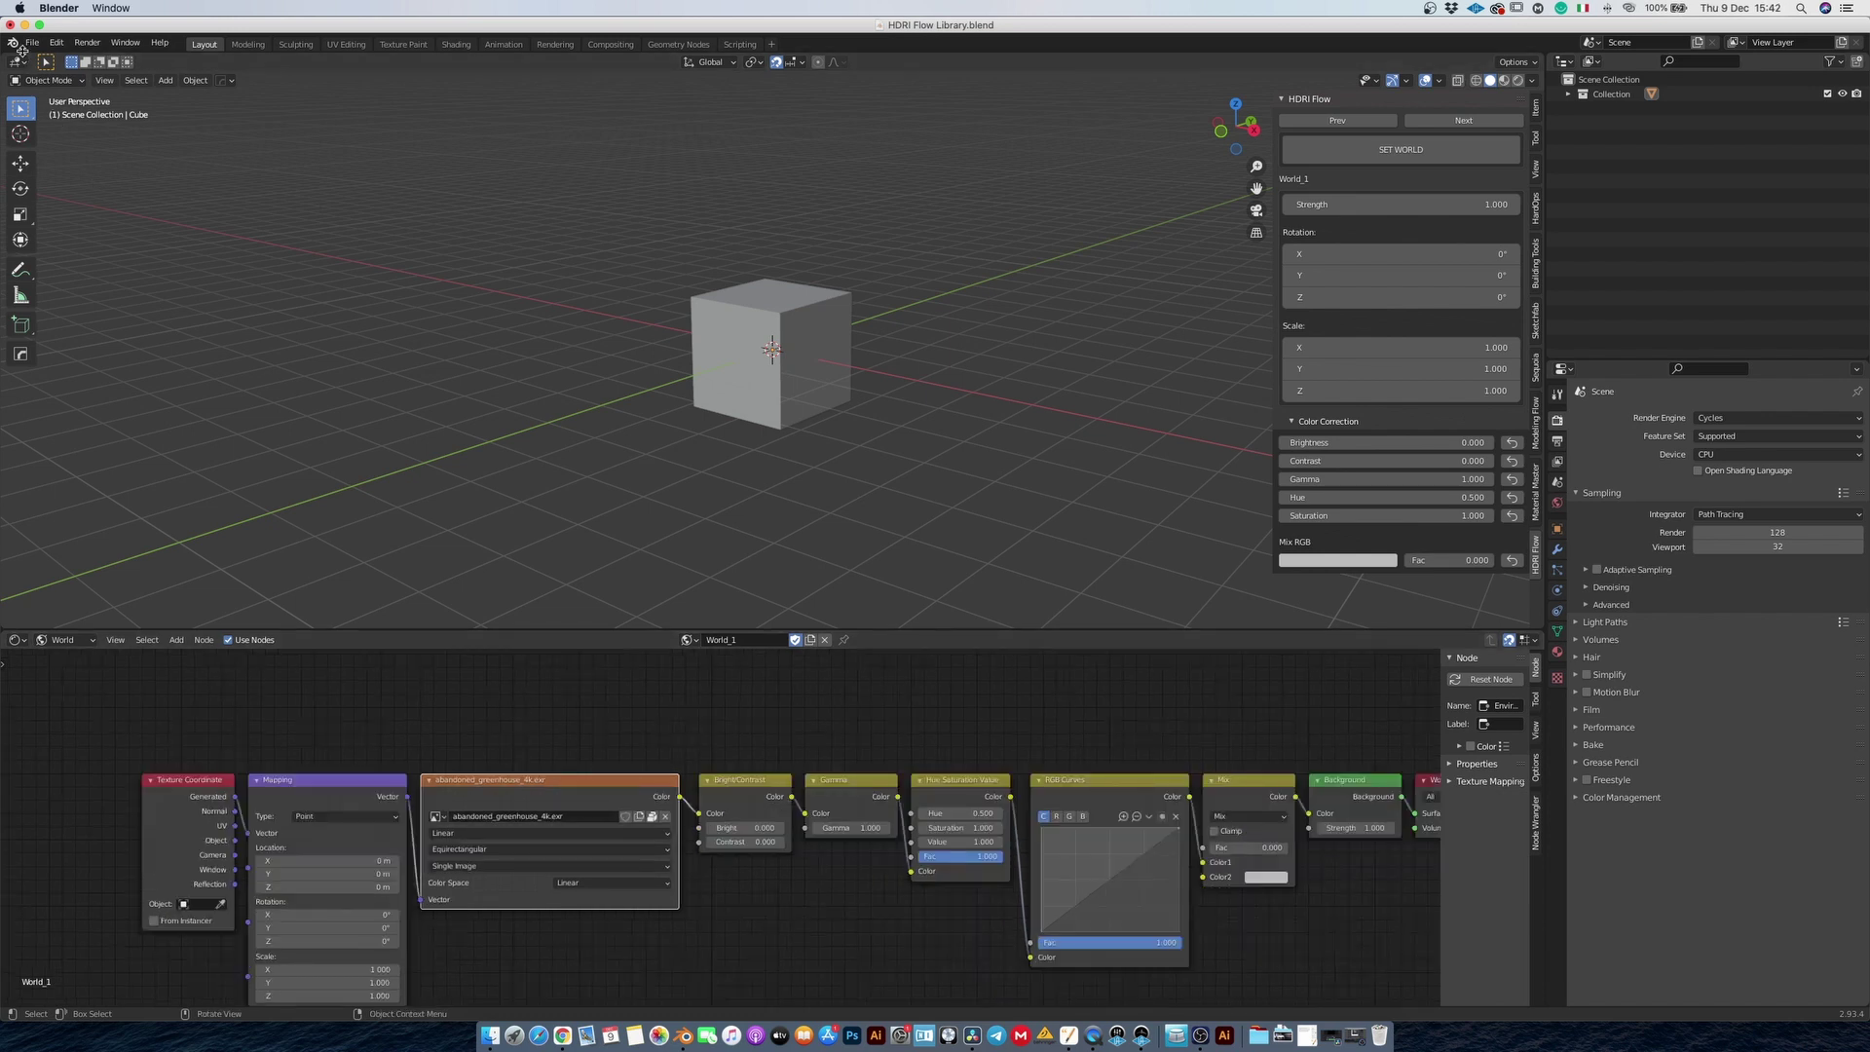
click(30, 46)
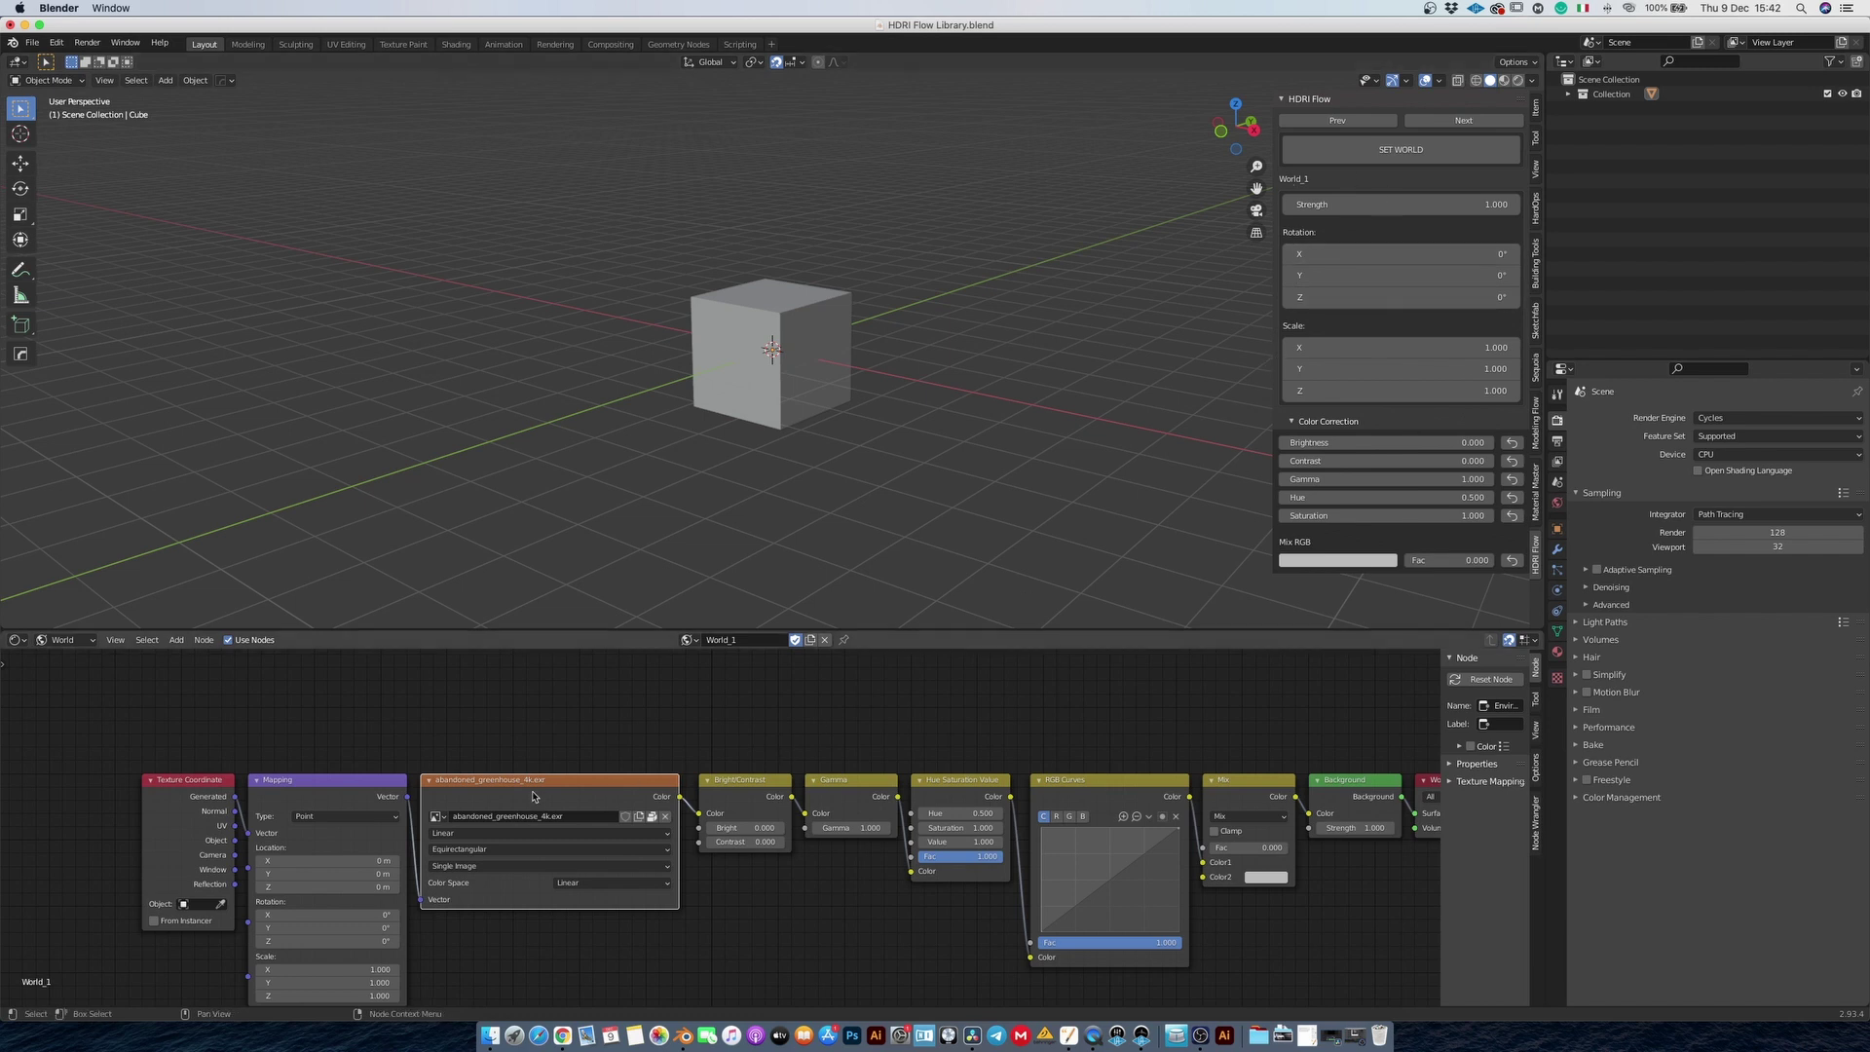
drag(533, 796, 546, 784)
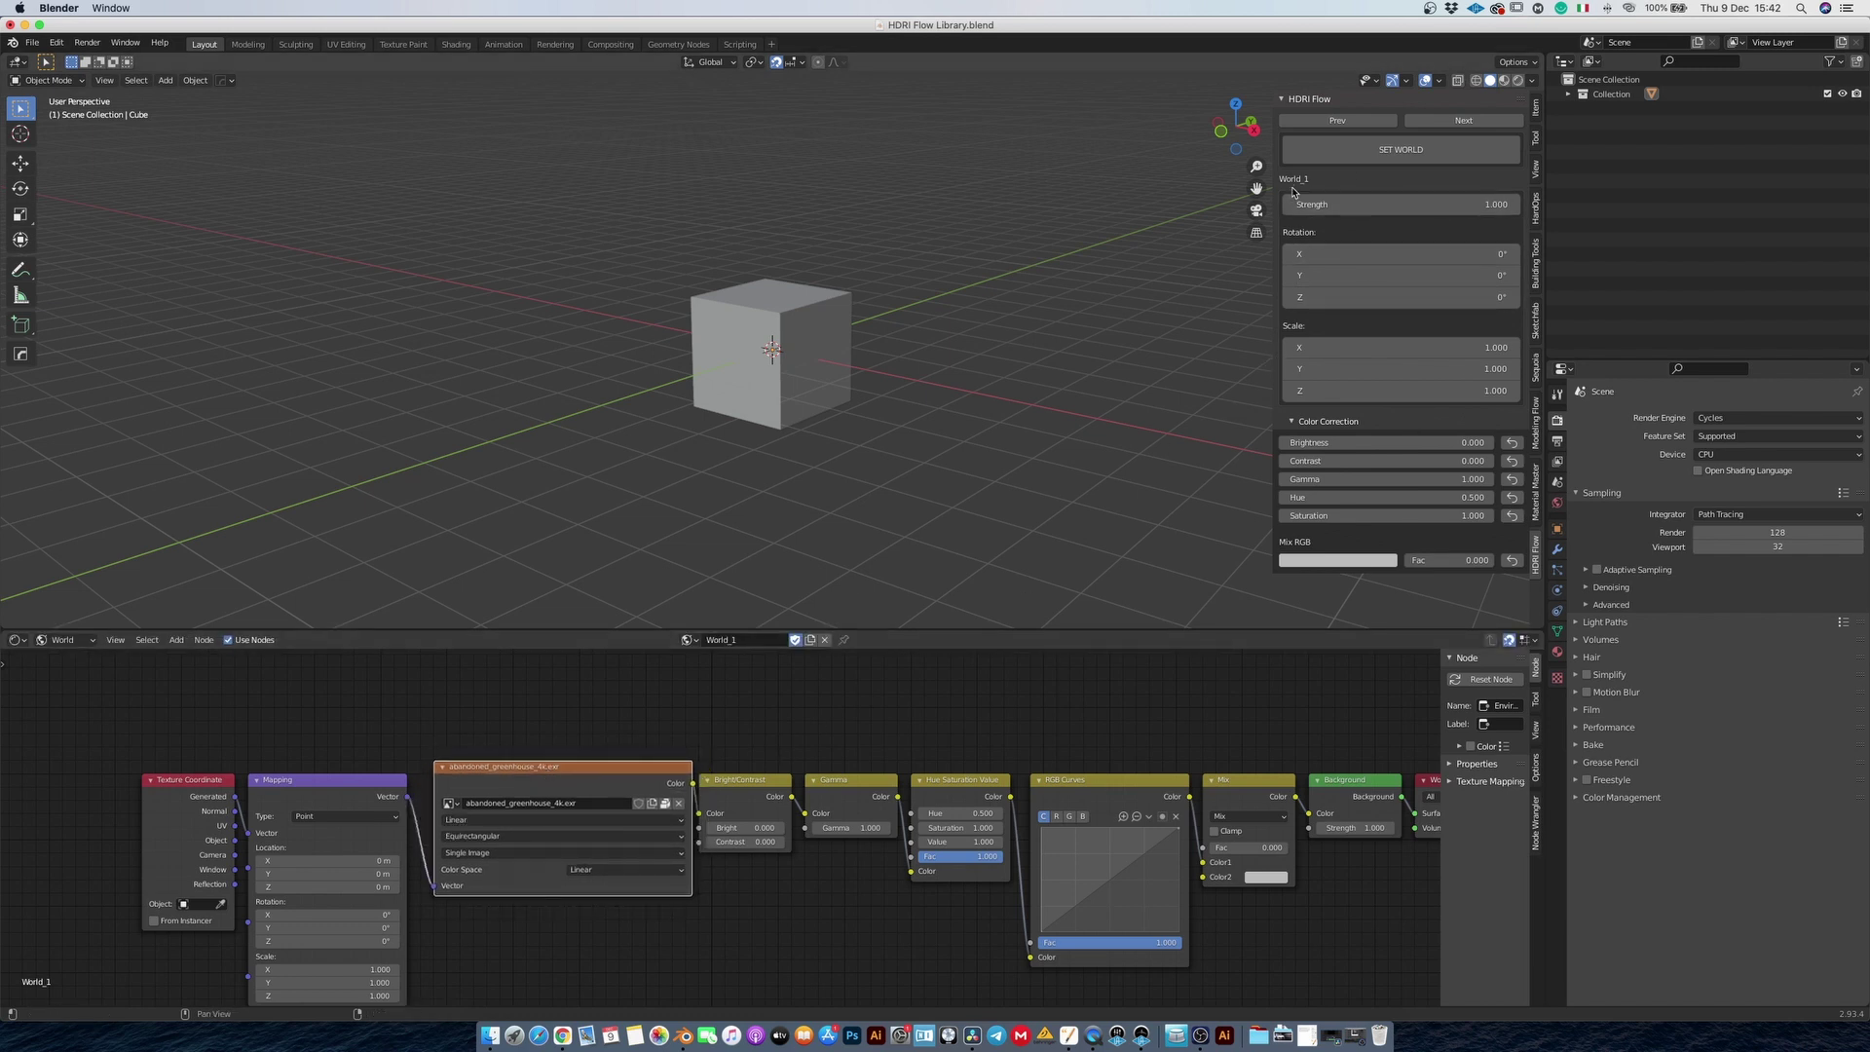
Look through the library's list of worlds, keep World_1 active and select its environment texture node.
click(686, 639)
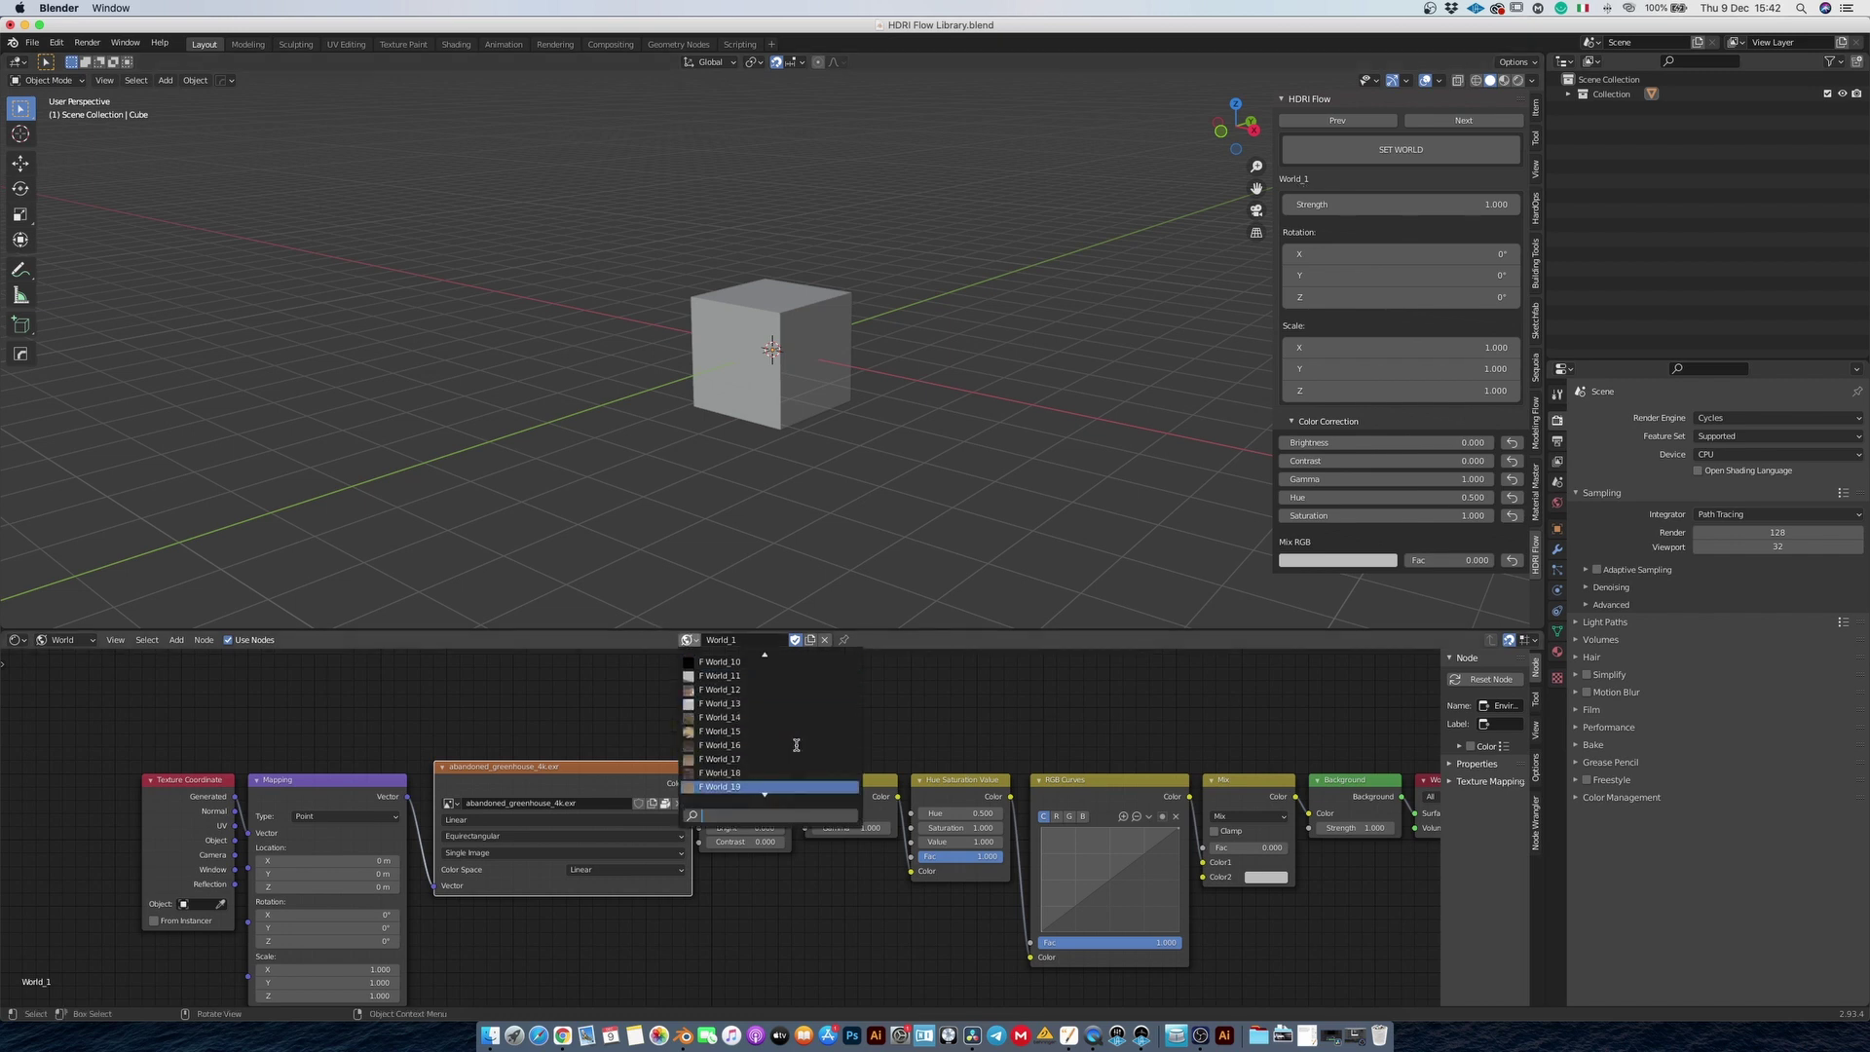
scroll(578, 799, down, 2)
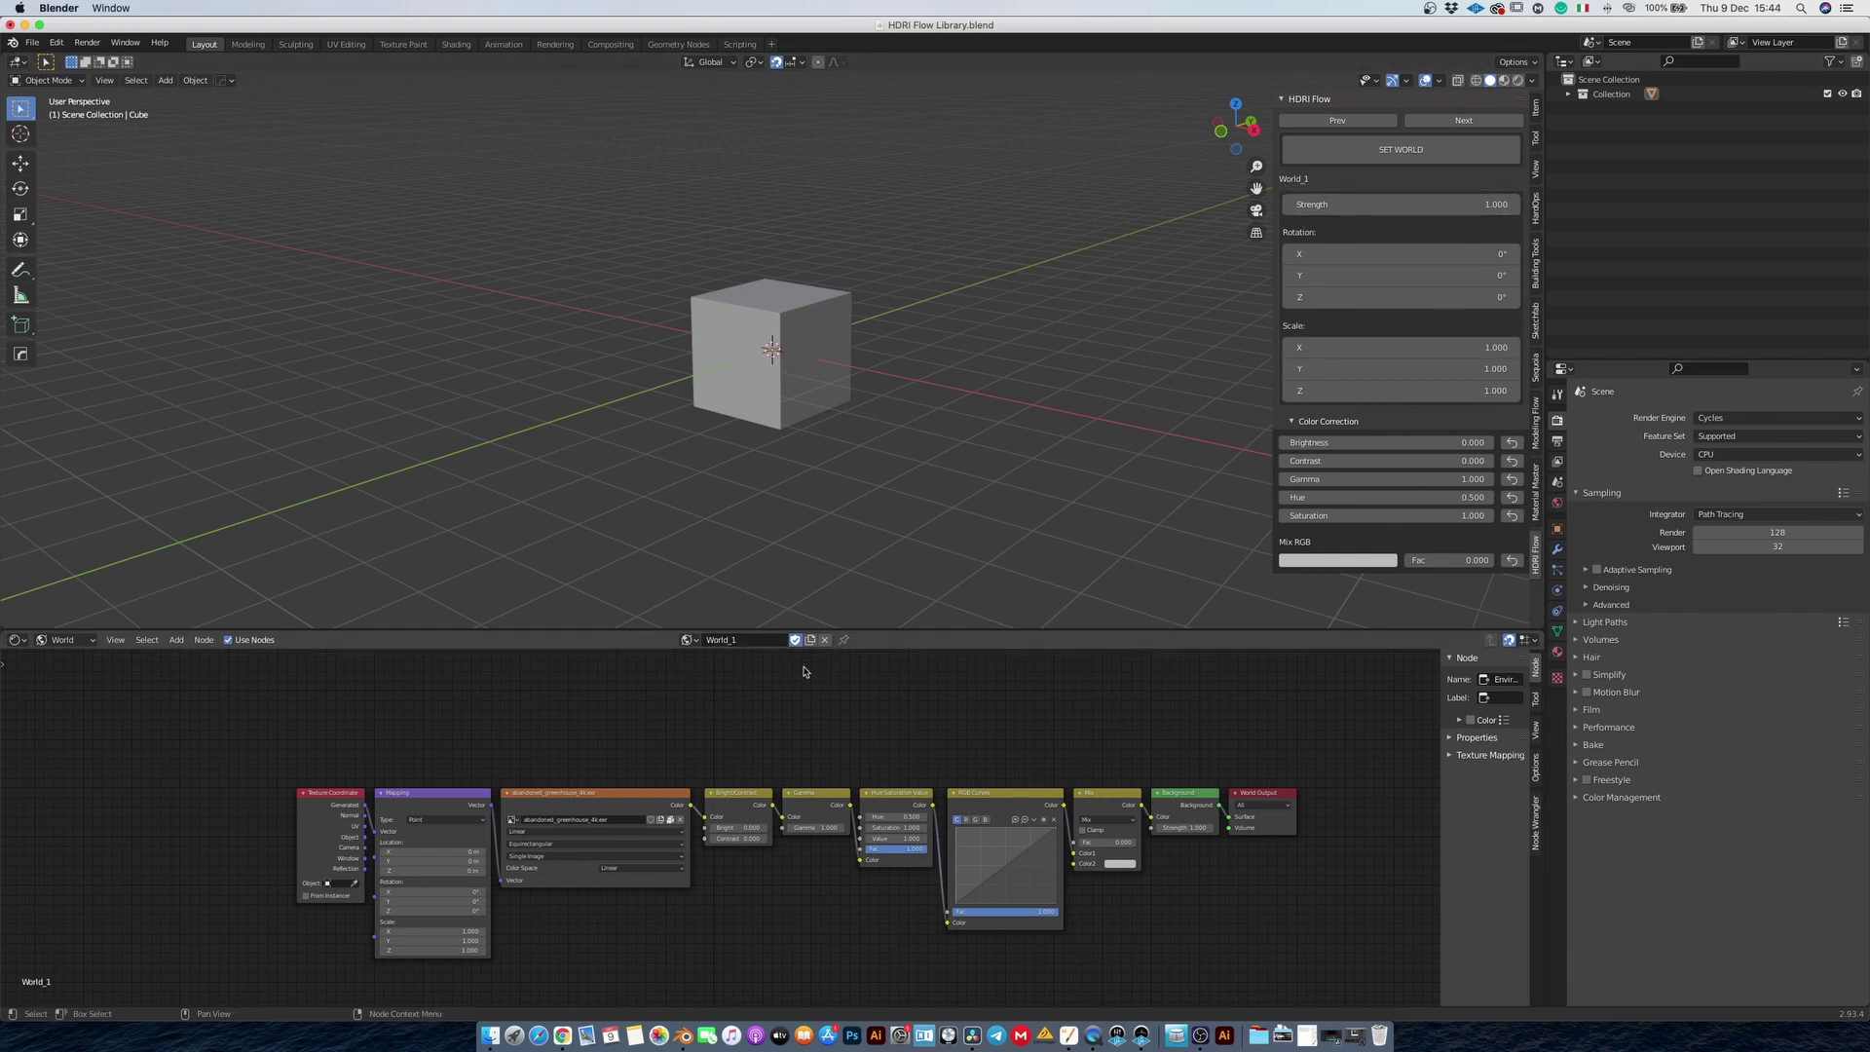
click(604, 809)
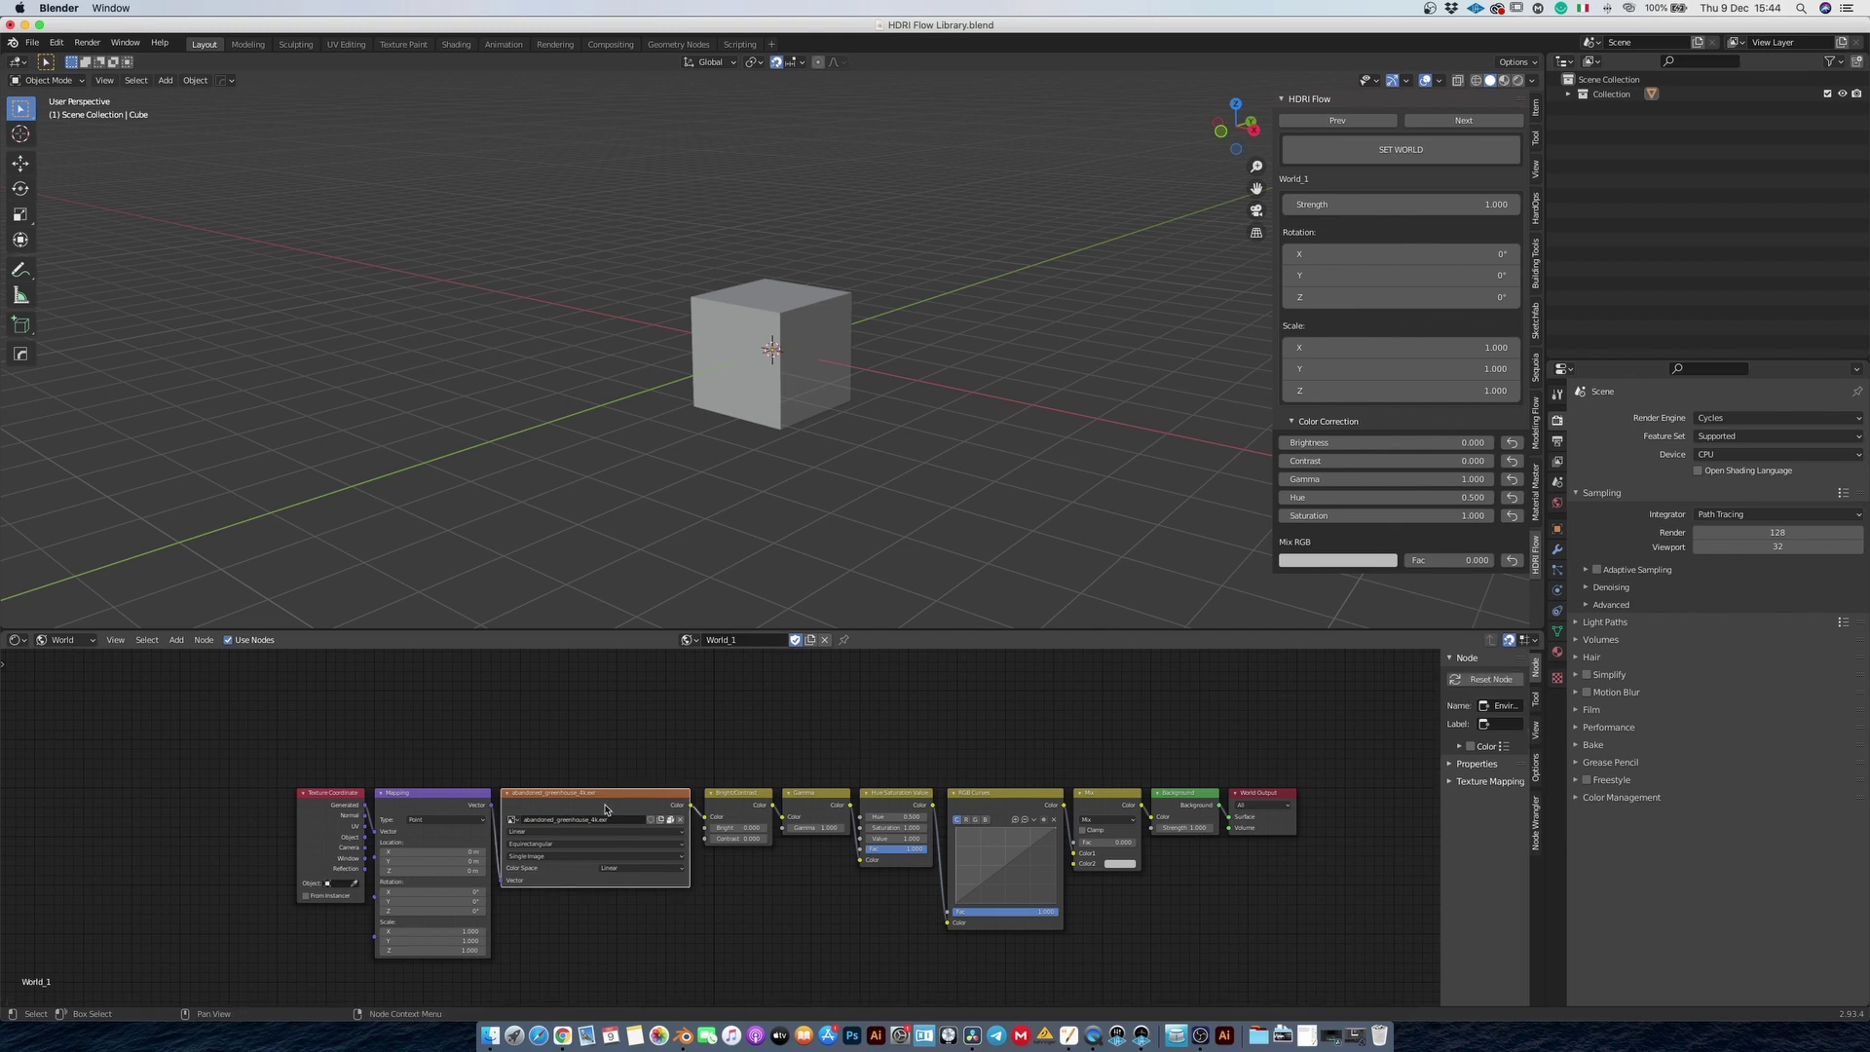